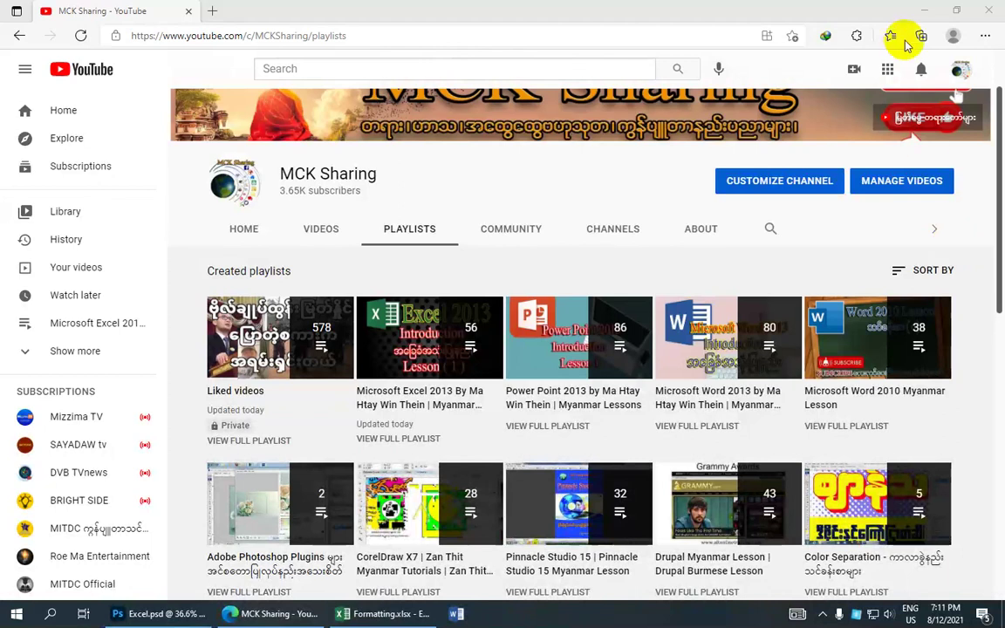
Step: Minimize the YouTube playlists window to reveal the Windows desktop
{"action": "left_click", "coordinate": [924, 10]}
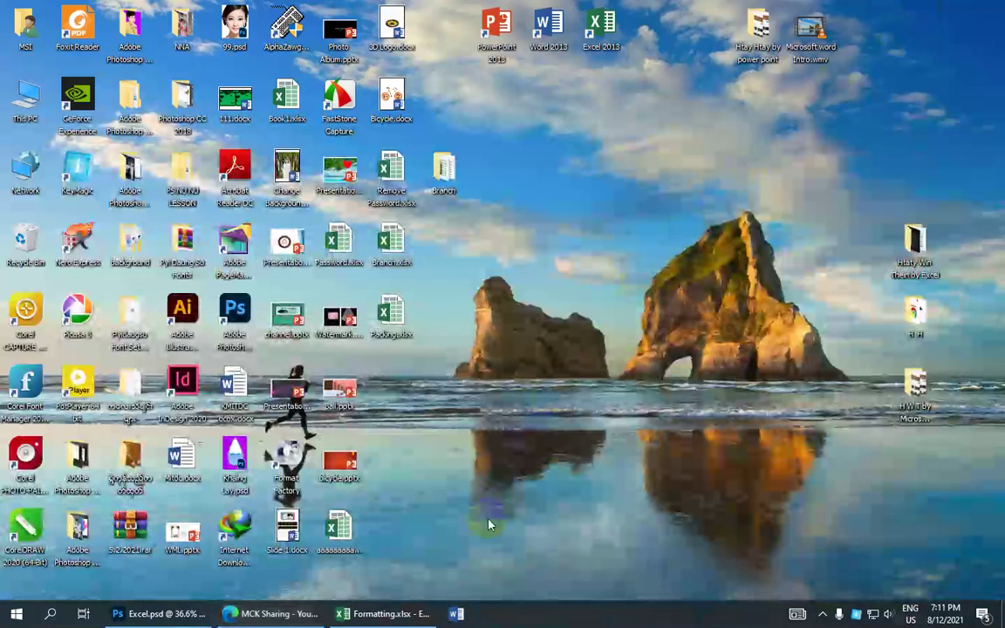
Step: Restore the Formatting.xlsx workbook and glance at the Conditional Formatting menu
{"action": "left_click", "coordinate": [381, 615]}
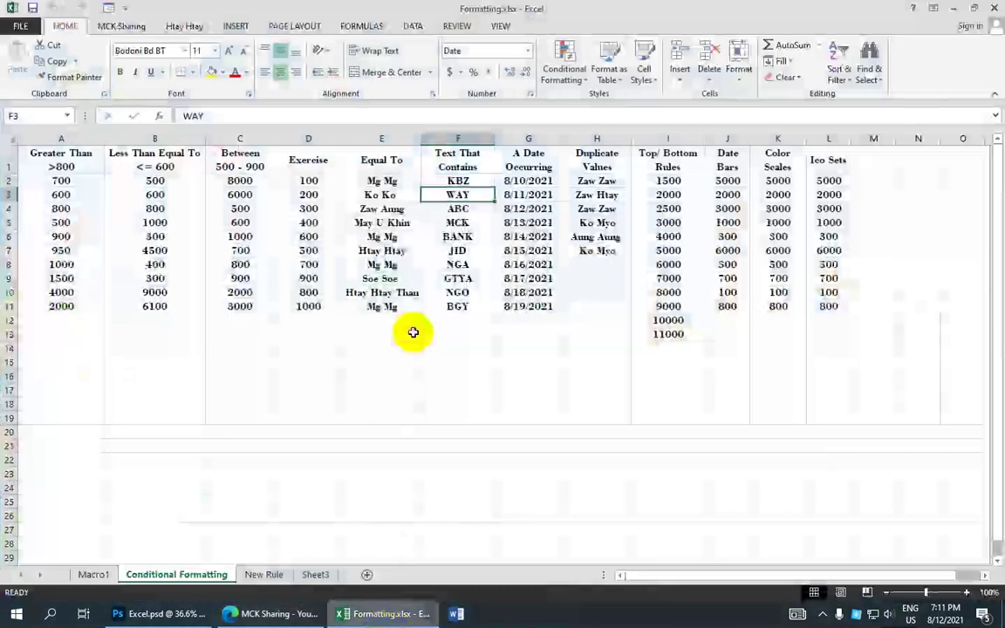
{"action": "left_click", "coordinate": [562, 80]}
{"action": "mouse_move", "coordinate": [611, 102]}
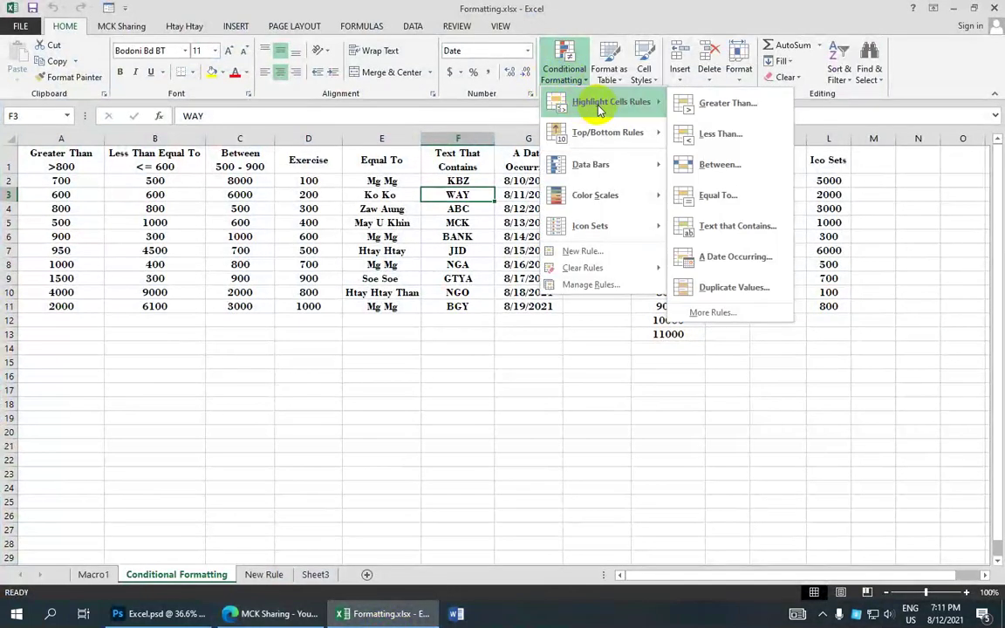
{"action": "left_click", "coordinate": [384, 137]}
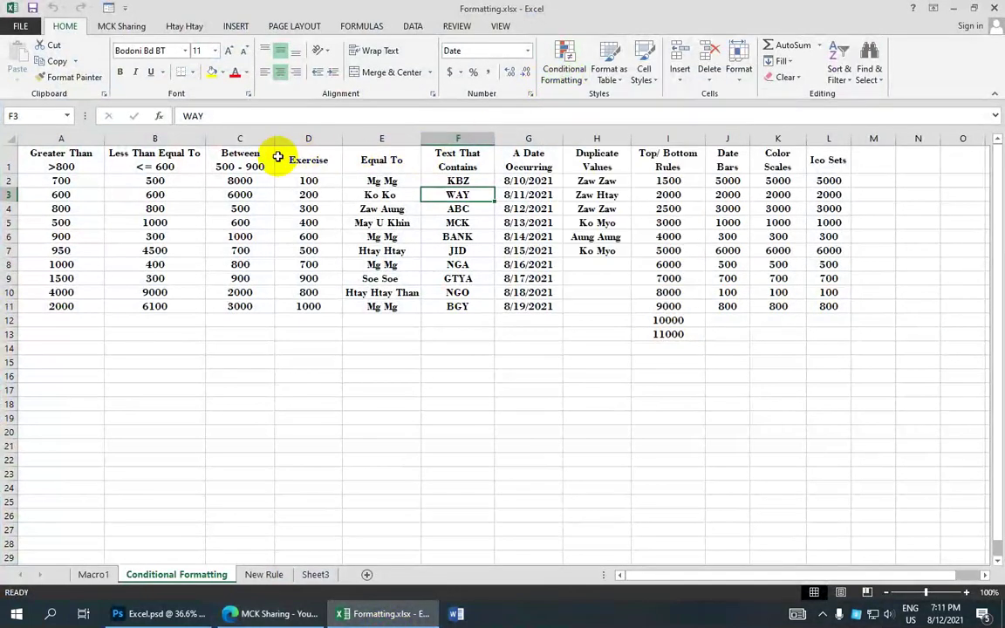
{"action": "left_click", "coordinate": [191, 180]}
Step: Select the Greater Than column values A2:A11
{"action": "left_click", "coordinate": [68, 179]}
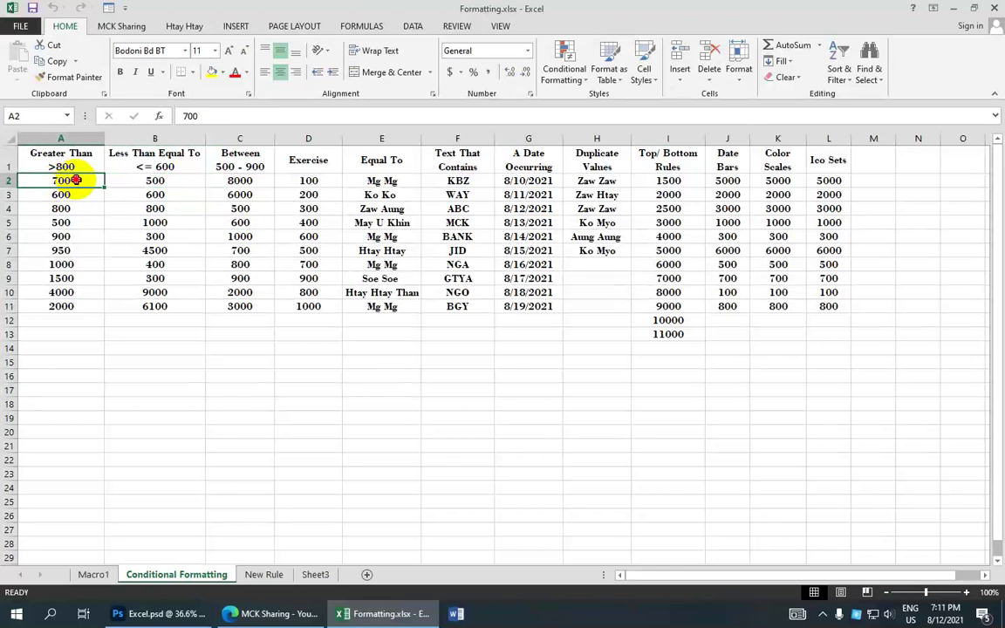
{"action": "left_click_drag", "start_coordinate": [77, 180], "coordinate": [70, 305]}
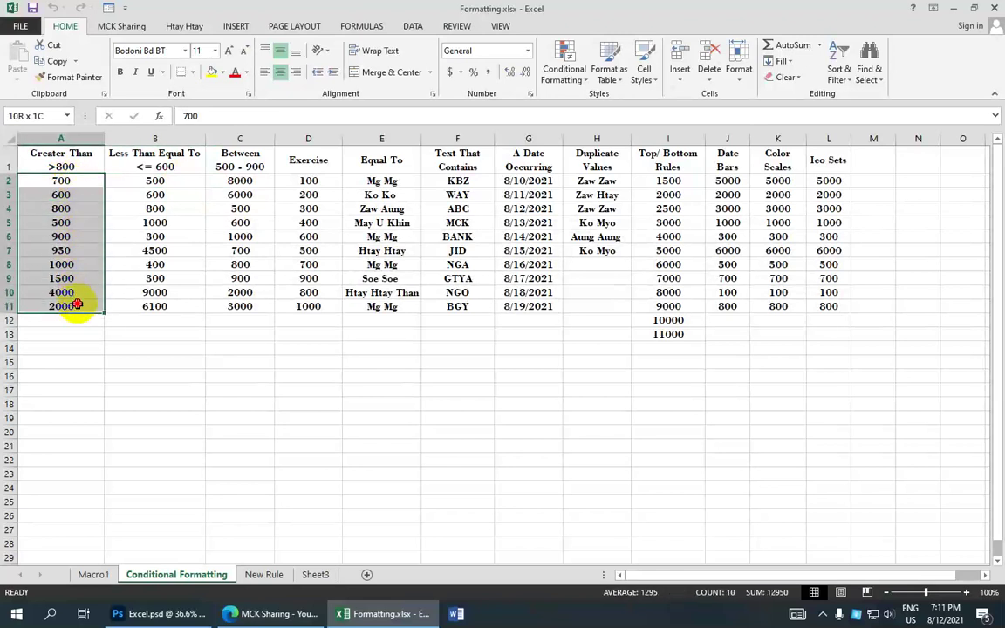
{"action": "left_click", "coordinate": [70, 178]}
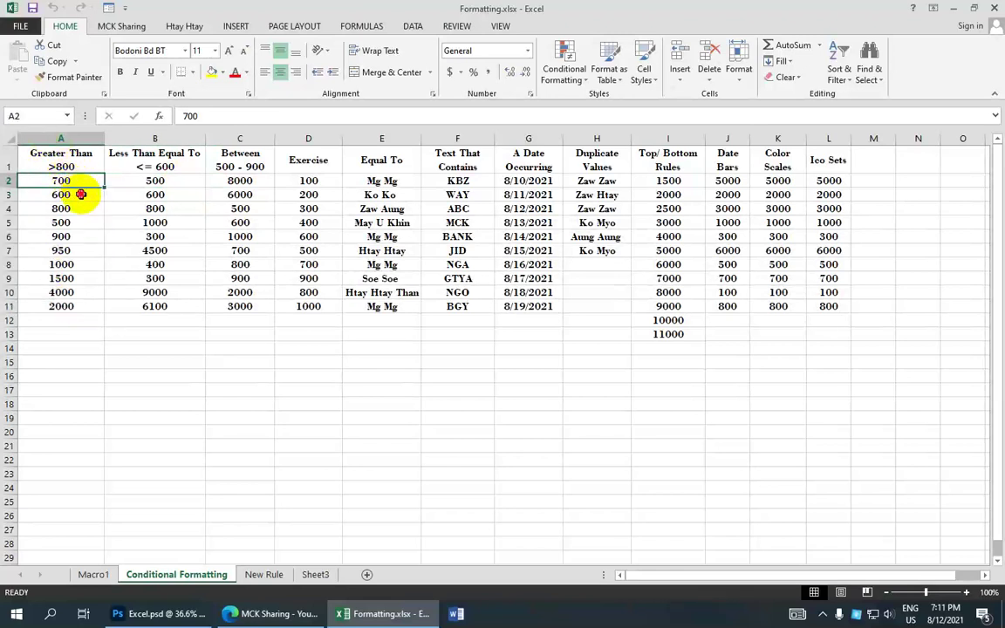
{"action": "left_click", "coordinate": [81, 195]}
{"action": "left_click", "coordinate": [79, 208]}
{"action": "left_click", "coordinate": [81, 222]}
{"action": "left_click", "coordinate": [78, 236]}
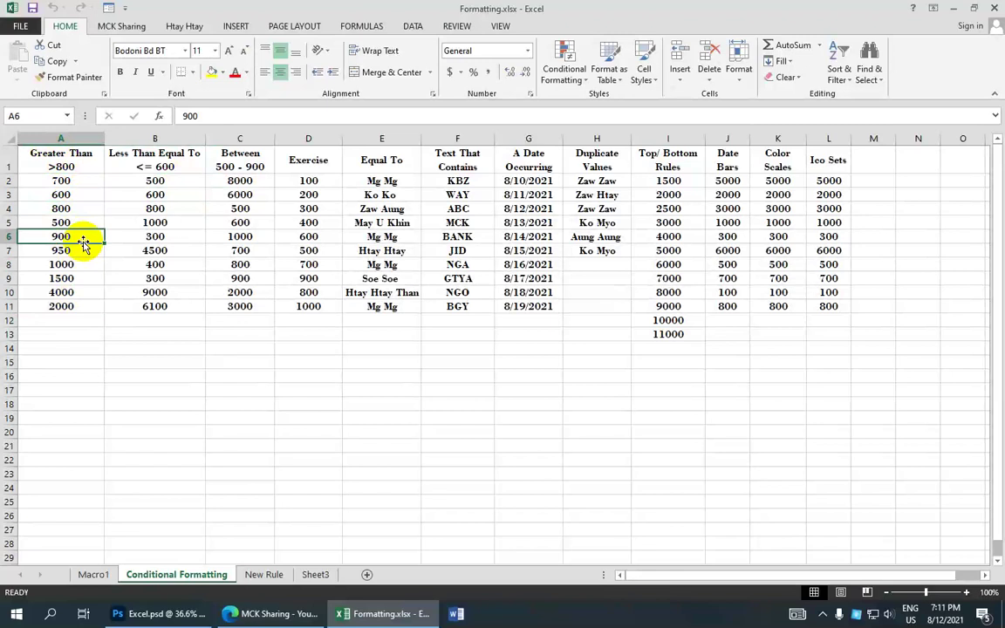
{"action": "left_click", "coordinate": [78, 183]}
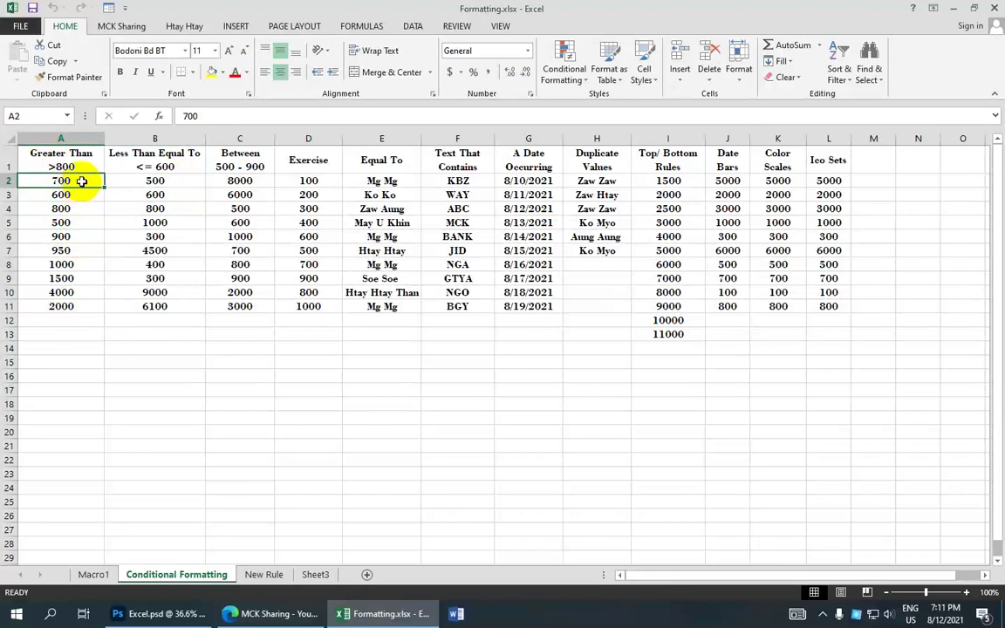
{"action": "left_click_drag", "start_coordinate": [81, 180], "coordinate": [76, 304]}
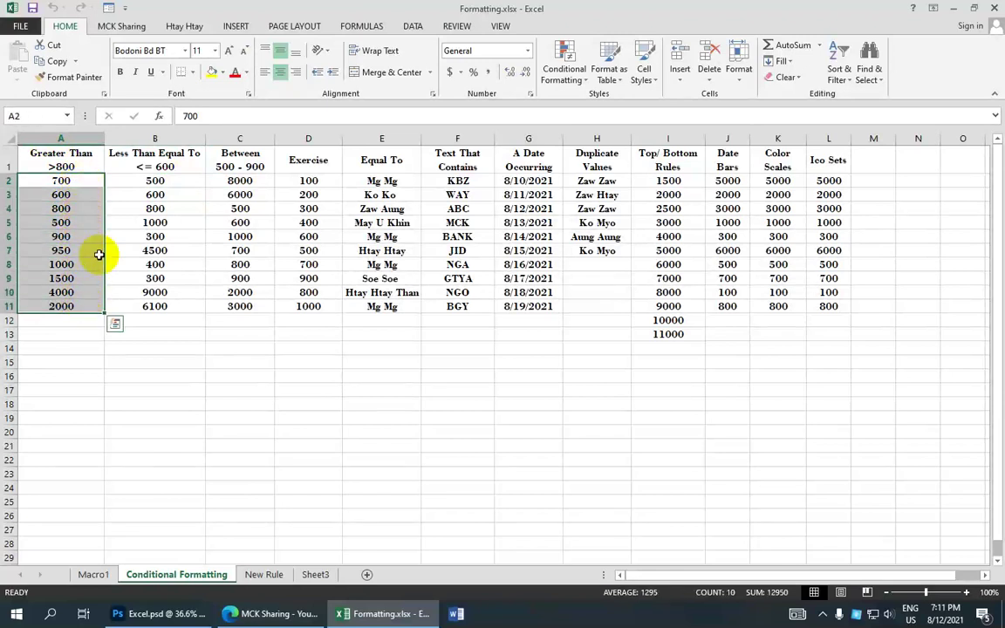
Step: Start a Greater Than highlight rule with threshold 800
{"action": "left_click", "coordinate": [563, 79]}
{"action": "mouse_move", "coordinate": [611, 102]}
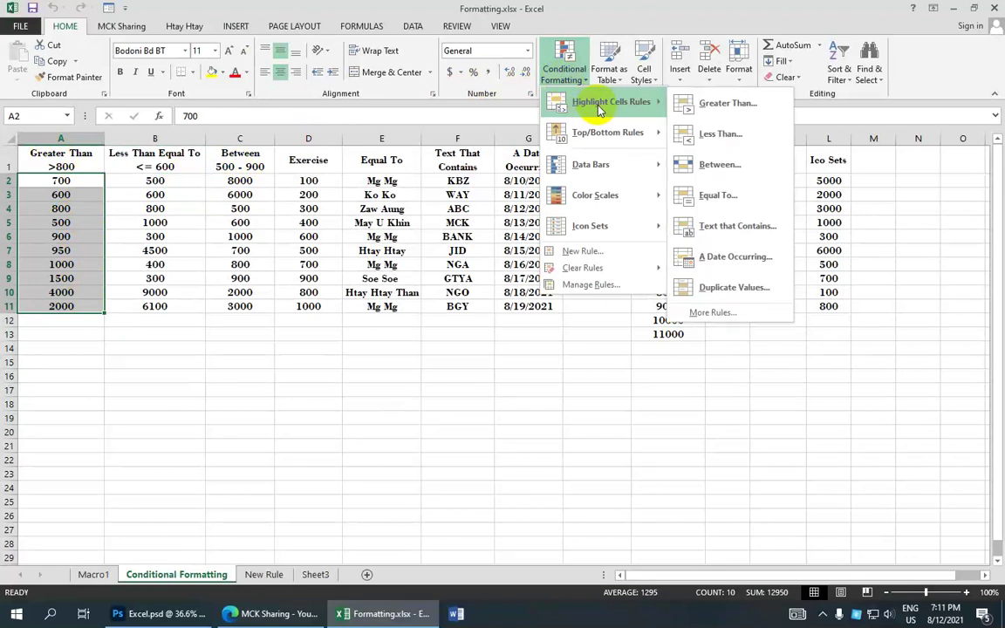
{"action": "left_click", "coordinate": [717, 107]}
{"action": "left_click_drag", "start_coordinate": [497, 302], "coordinate": [439, 231]}
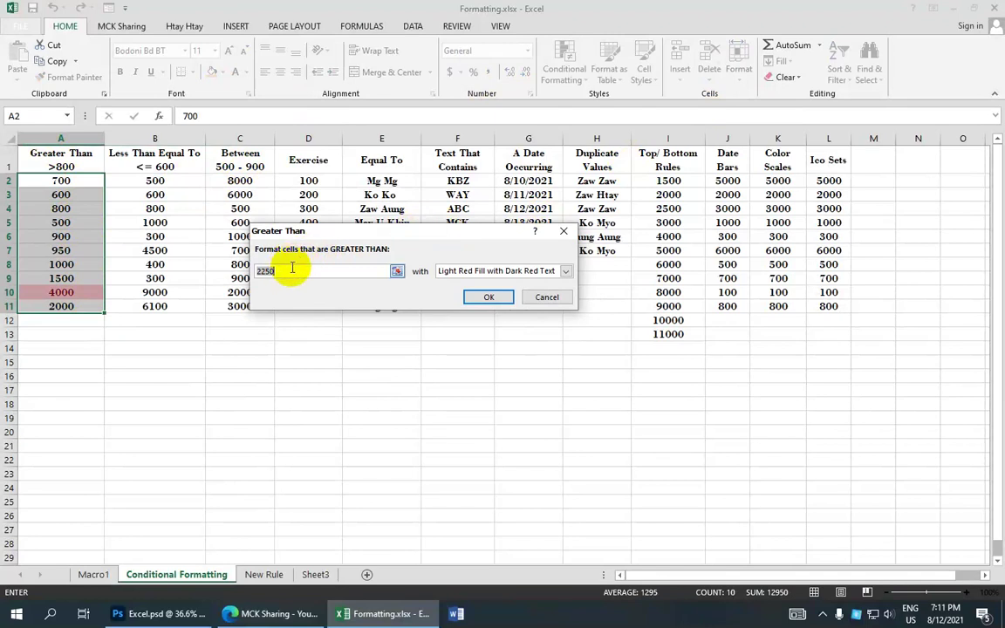
{"action": "type", "text": "8"}
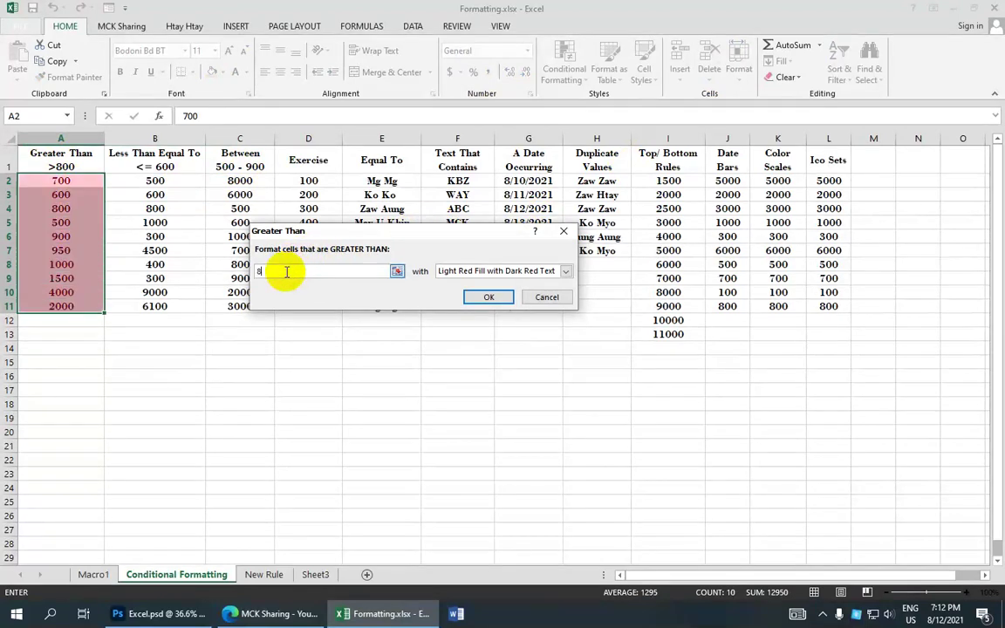
{"action": "type", "text": "00"}
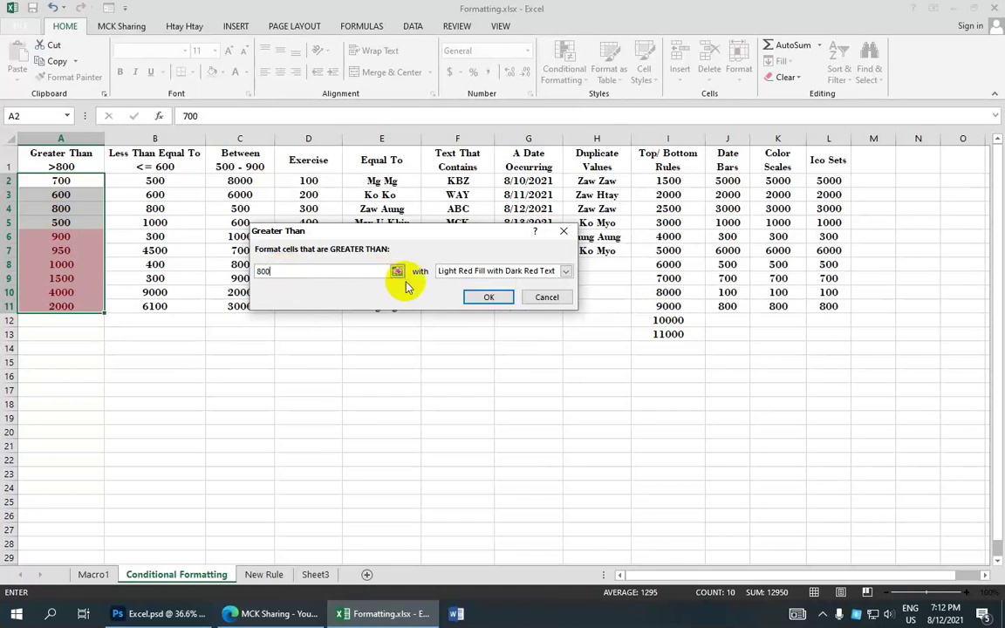
Step: Preview the yellow and green presets, then apply a custom solid green fill
{"action": "left_click", "coordinate": [565, 273]}
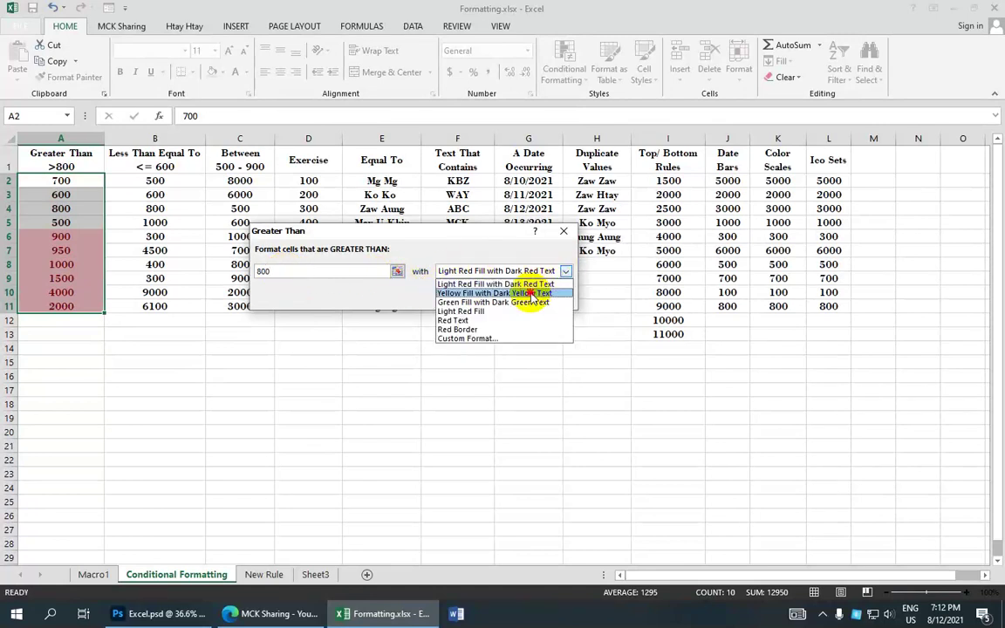
{"action": "left_click", "coordinate": [532, 294]}
{"action": "left_click", "coordinate": [565, 271]}
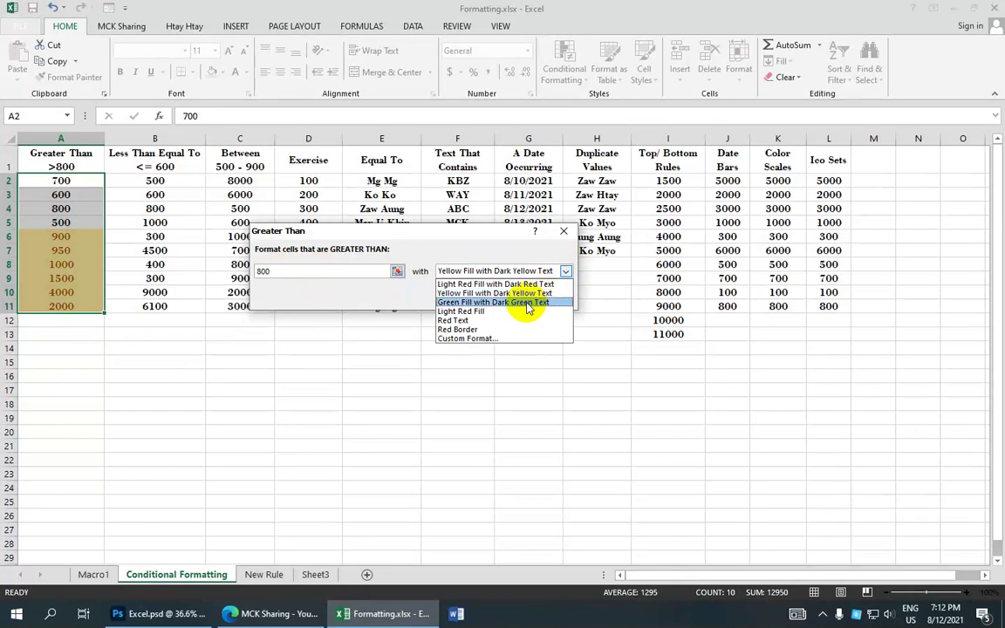
{"action": "left_click", "coordinate": [527, 304]}
{"action": "left_click", "coordinate": [565, 271]}
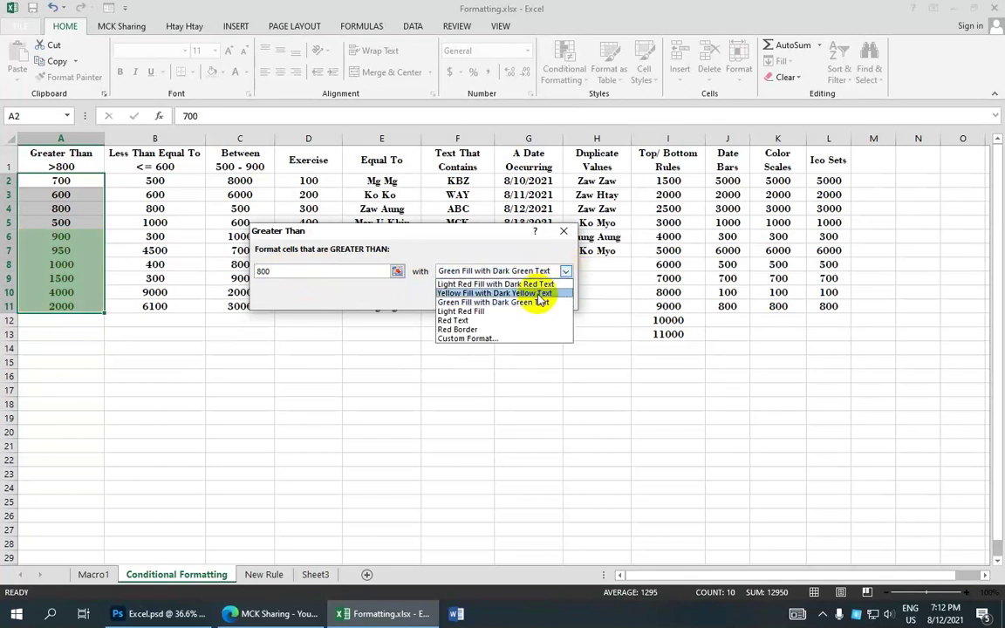
{"action": "left_click", "coordinate": [489, 339]}
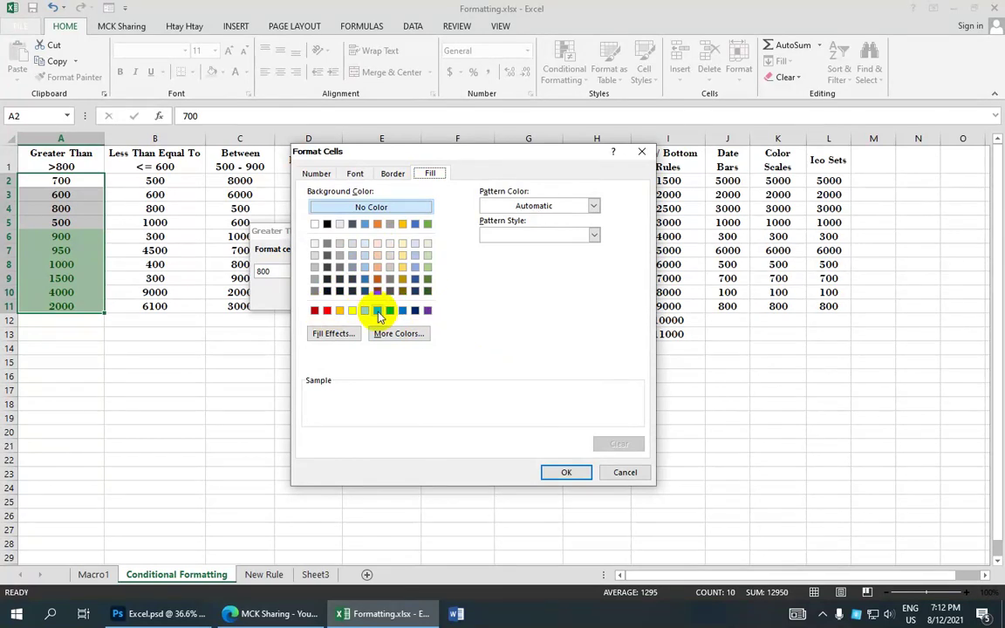
{"action": "left_click", "coordinate": [377, 312]}
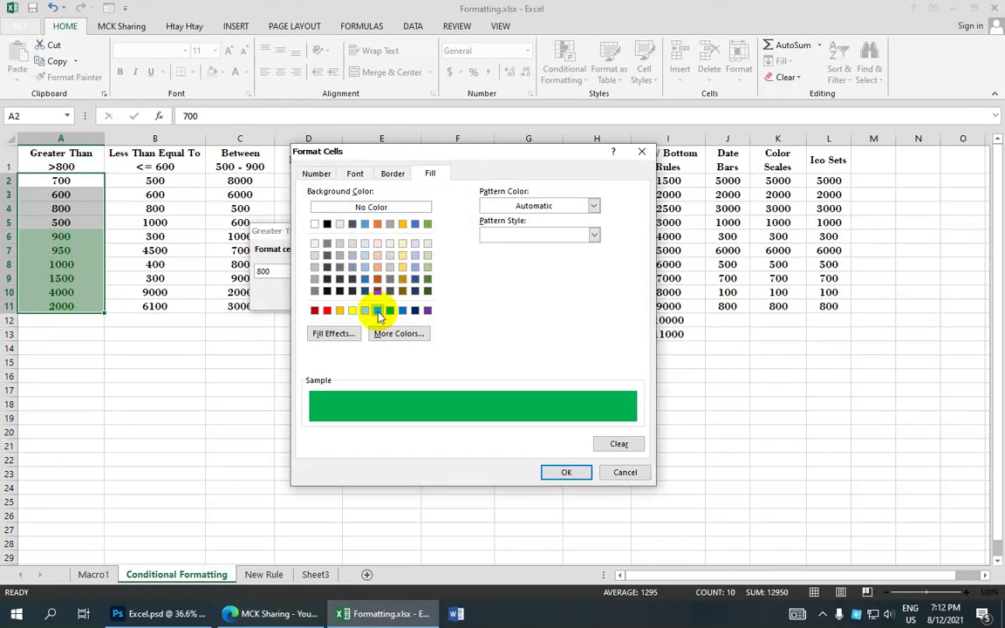
{"action": "left_click", "coordinate": [566, 473]}
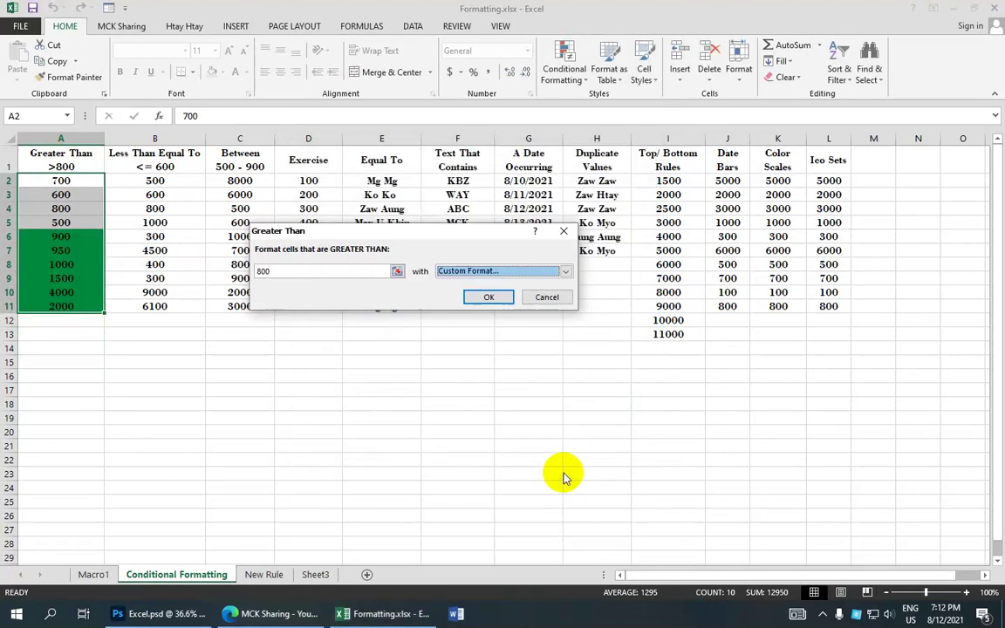
{"action": "left_click", "coordinate": [490, 299]}
Step: Inspect the green-highlighted values 900, 950 and 1000 in column A
{"action": "left_click", "coordinate": [79, 237]}
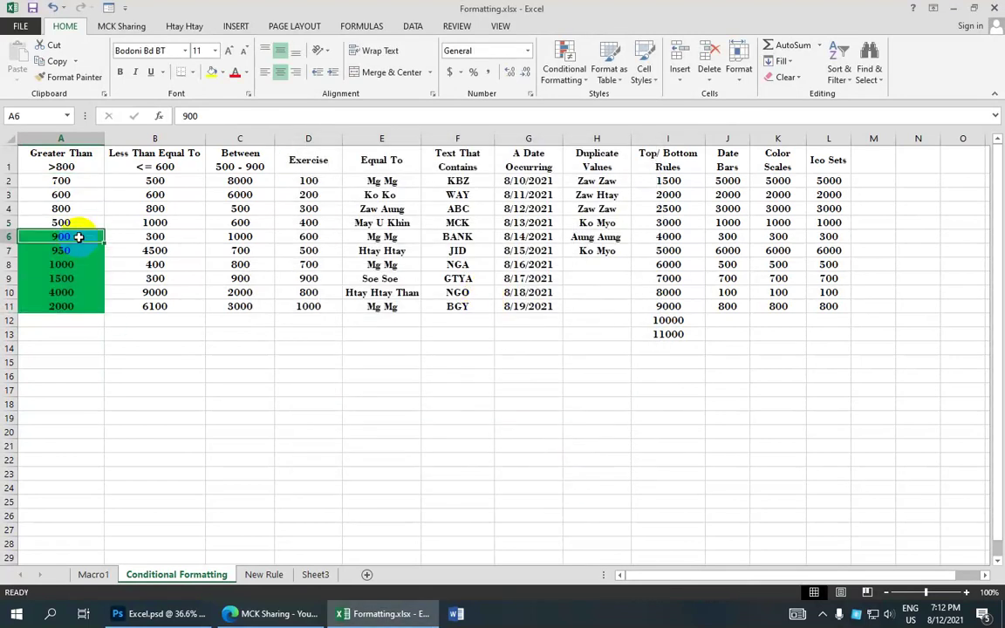
{"action": "left_click", "coordinate": [76, 247]}
{"action": "left_click", "coordinate": [75, 261]}
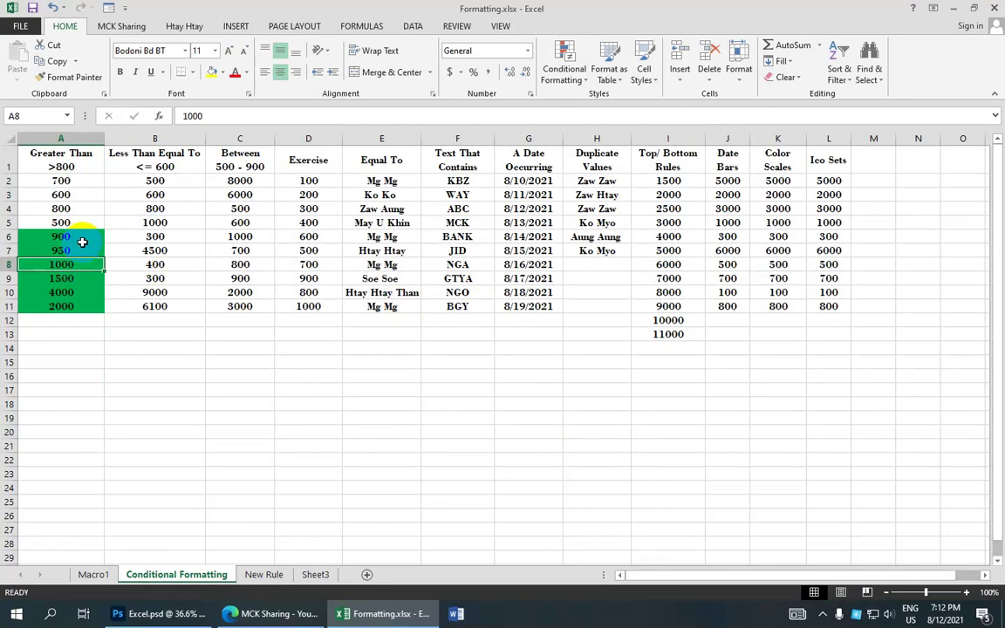
{"action": "left_click", "coordinate": [82, 238]}
{"action": "left_click", "coordinate": [76, 250]}
{"action": "left_click", "coordinate": [75, 264]}
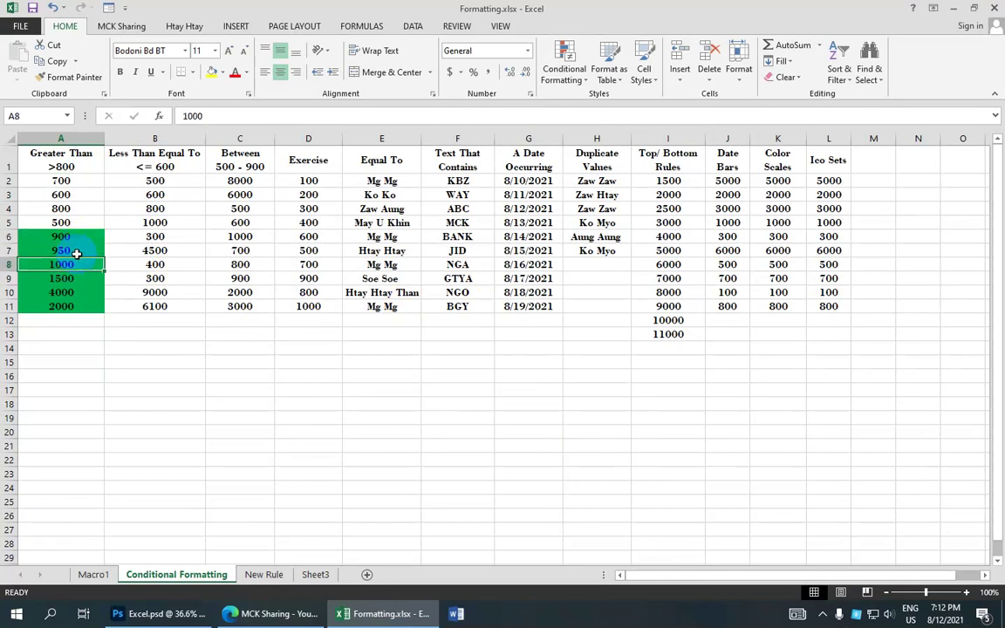
{"action": "left_click", "coordinate": [79, 237]}
{"action": "left_click", "coordinate": [75, 264]}
{"action": "left_click", "coordinate": [172, 180]}
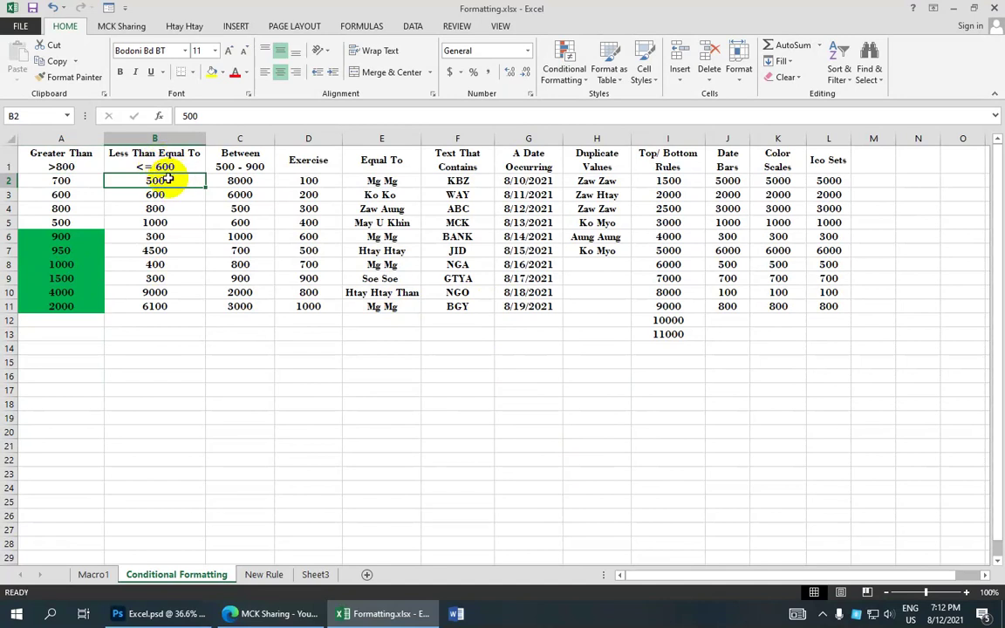
{"action": "left_click_drag", "start_coordinate": [180, 182], "coordinate": [185, 304]}
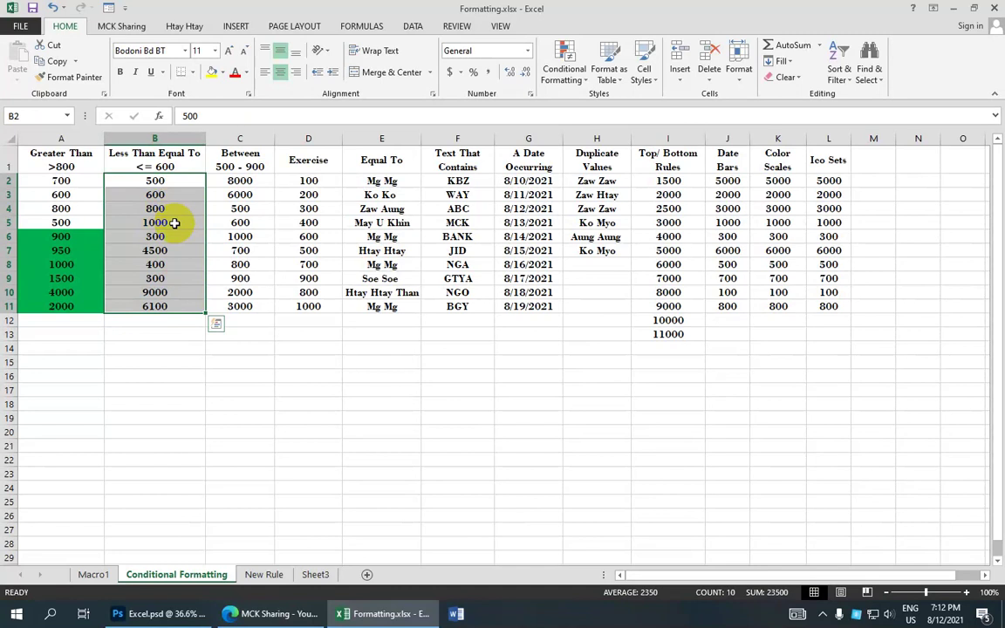
{"action": "left_click", "coordinate": [572, 78]}
{"action": "mouse_move", "coordinate": [611, 102]}
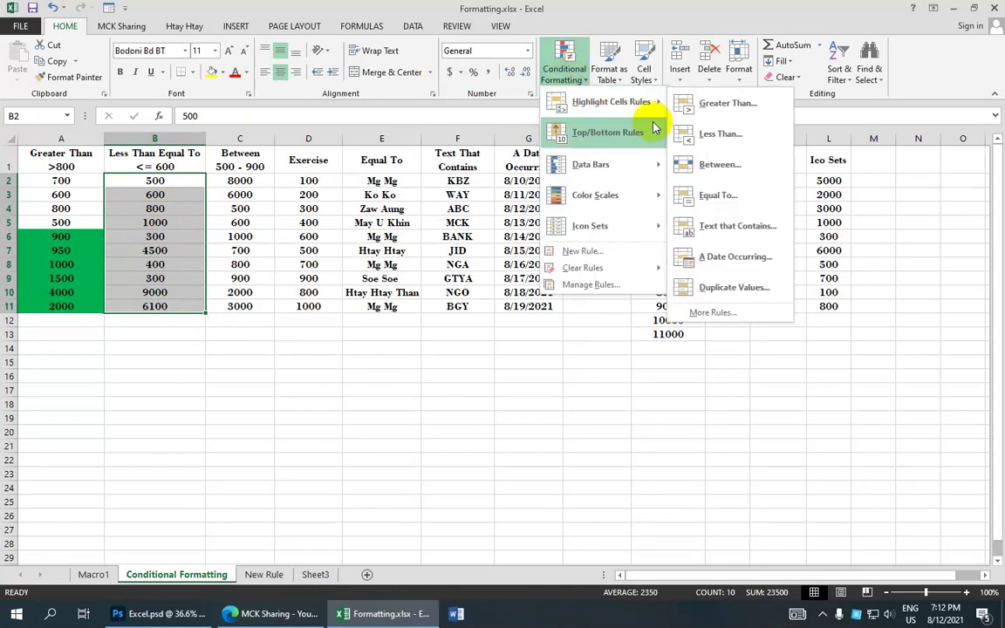
{"action": "left_click", "coordinate": [707, 138]}
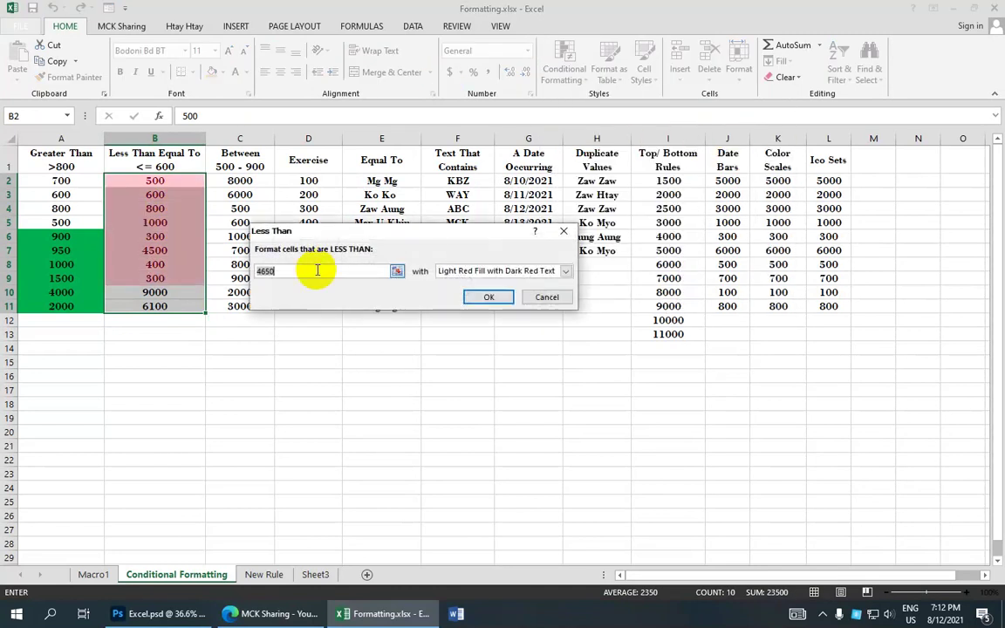
{"action": "type", "text": "60"}
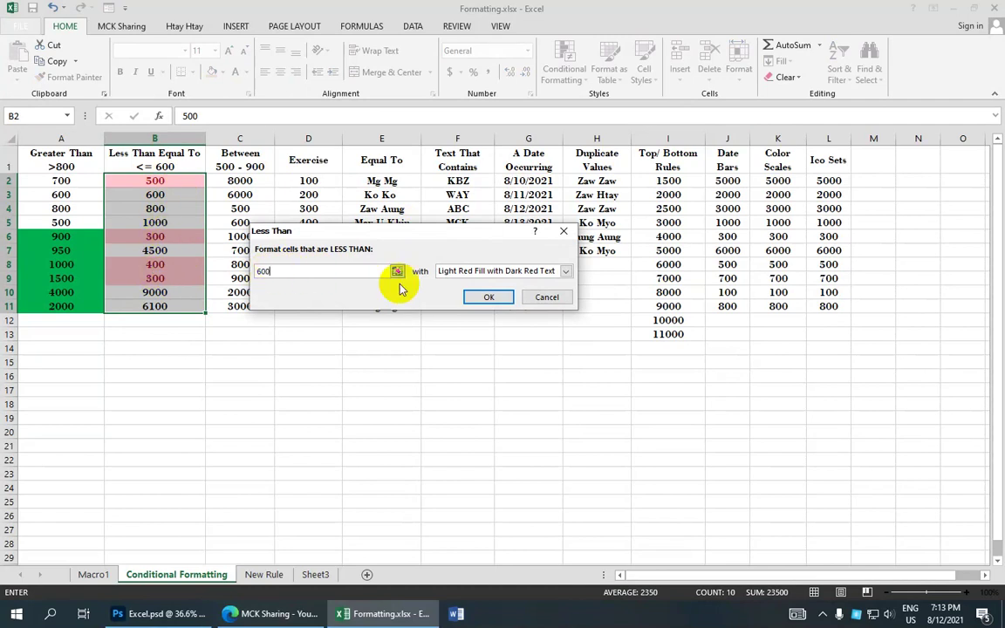
{"action": "left_click", "coordinate": [548, 297]}
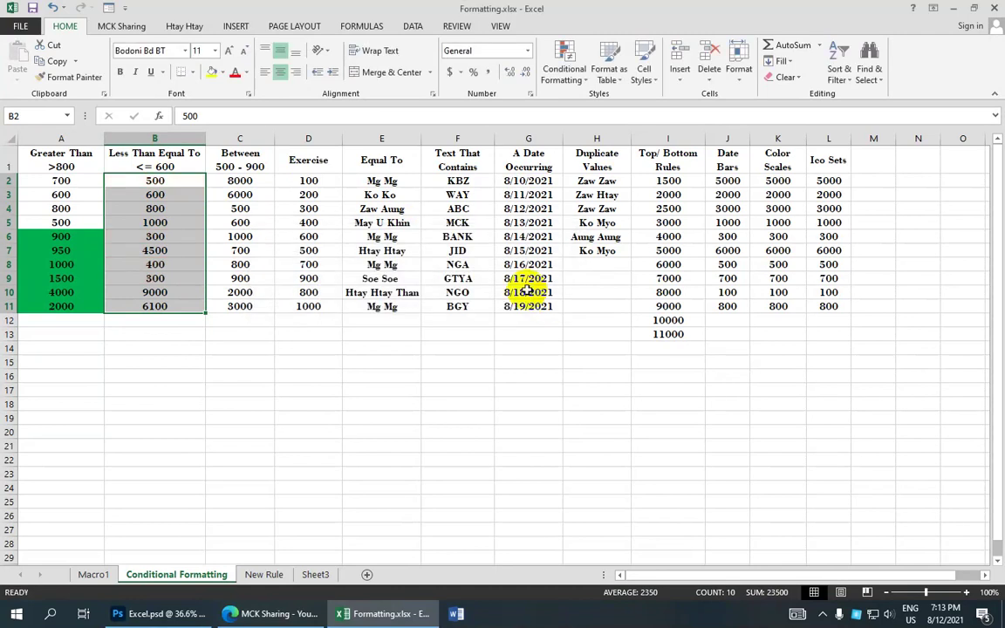
Step: Add a New Formatting Rule for column B: cell value less than or equal to 600, red fill
{"action": "left_click", "coordinate": [588, 81]}
{"action": "mouse_move", "coordinate": [611, 102]}
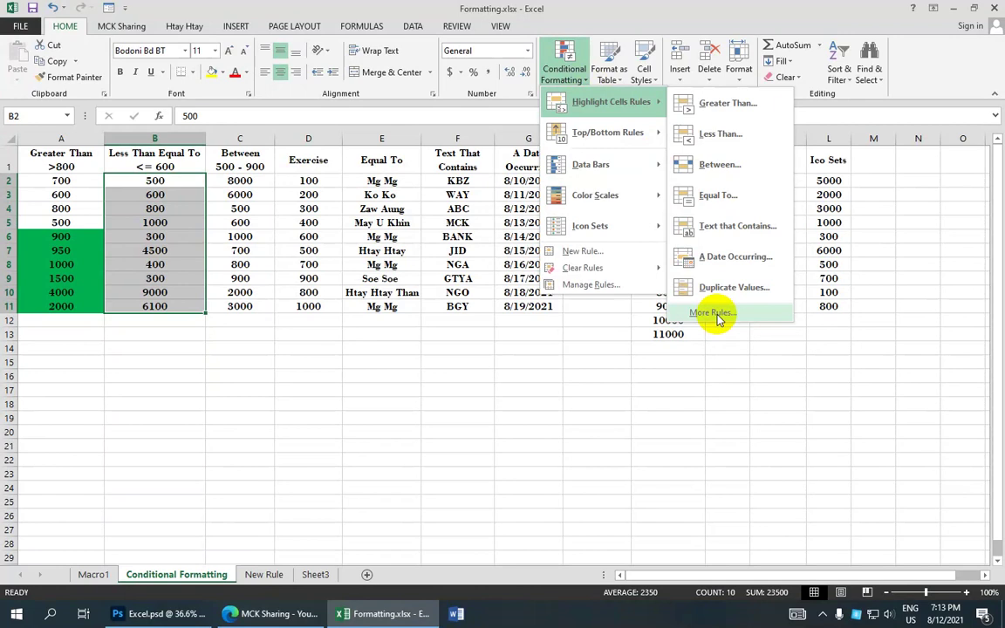
{"action": "left_click", "coordinate": [714, 314]}
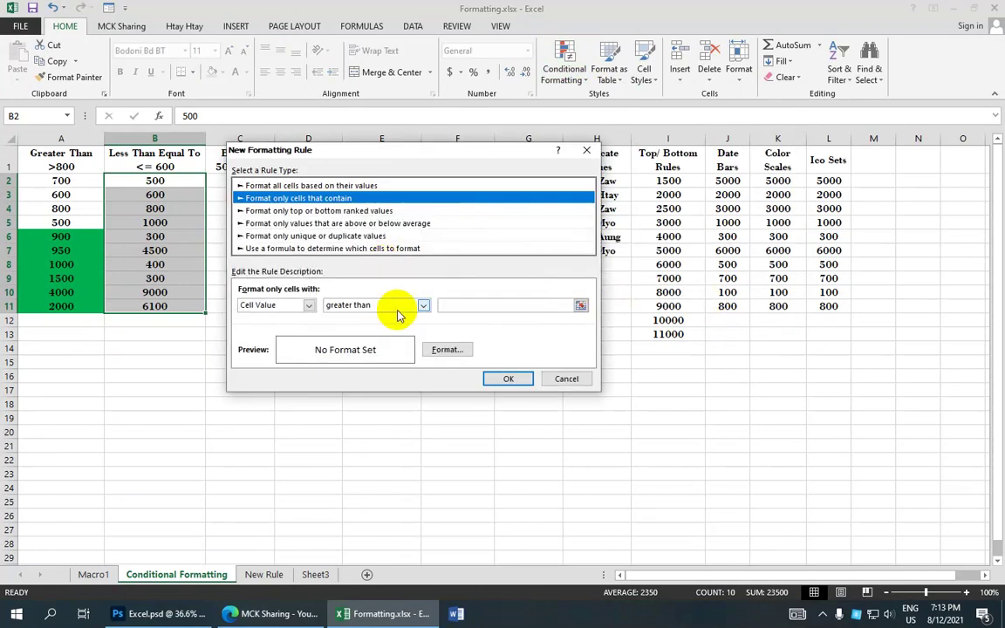
{"action": "left_click", "coordinate": [423, 308]}
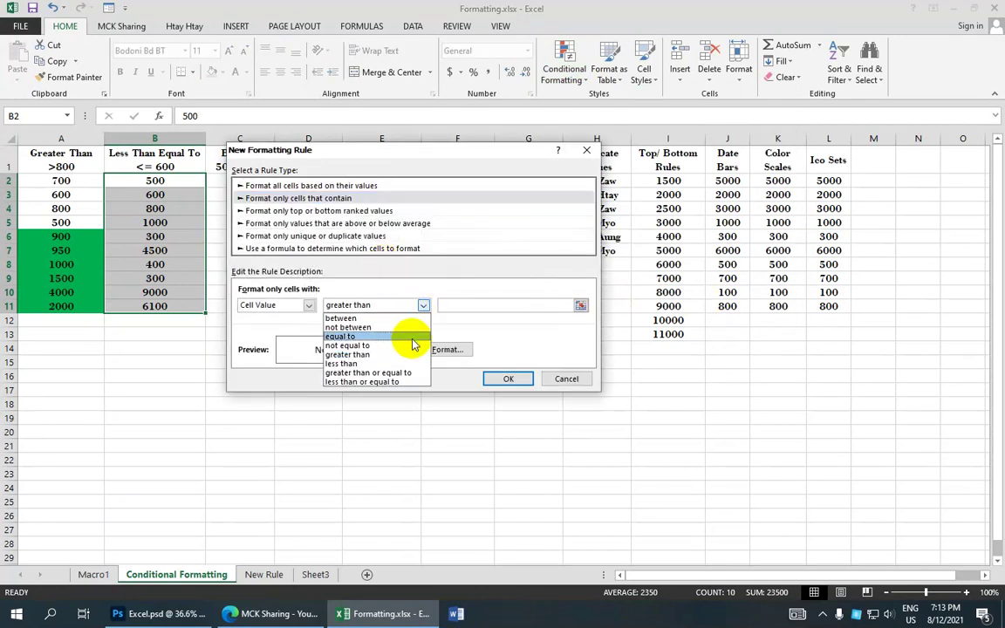
{"action": "left_click", "coordinate": [395, 384]}
{"action": "left_click", "coordinate": [452, 305]}
{"action": "type", "text": "600"}
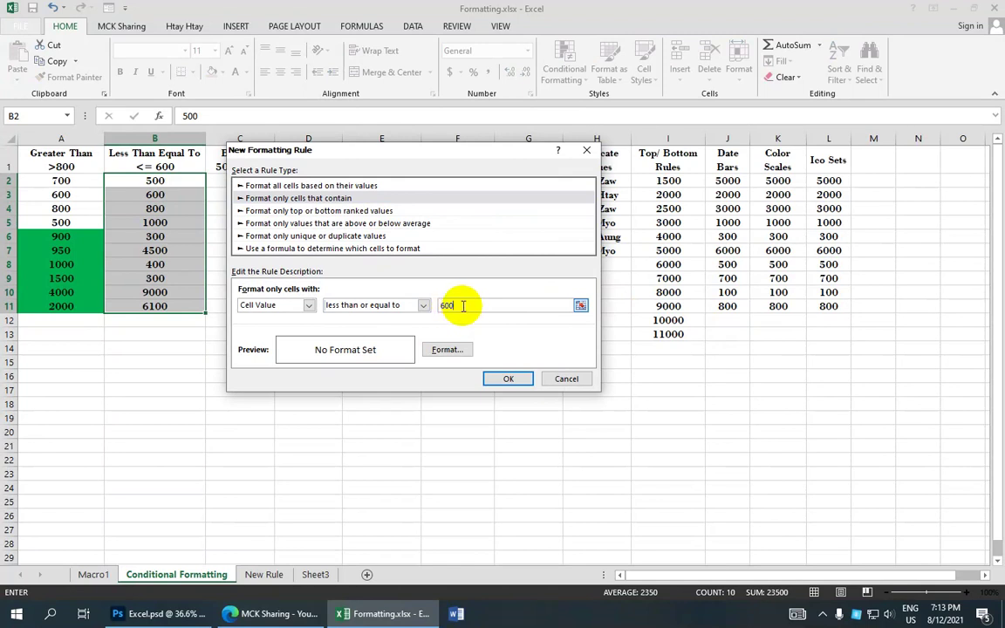
{"action": "left_click", "coordinate": [455, 350]}
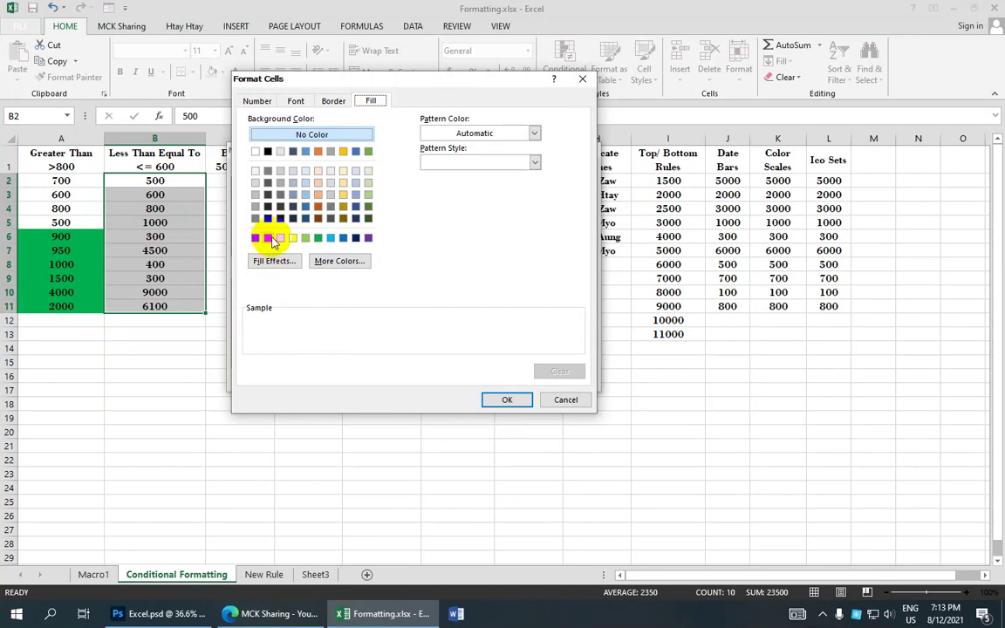
{"action": "left_click", "coordinate": [268, 239]}
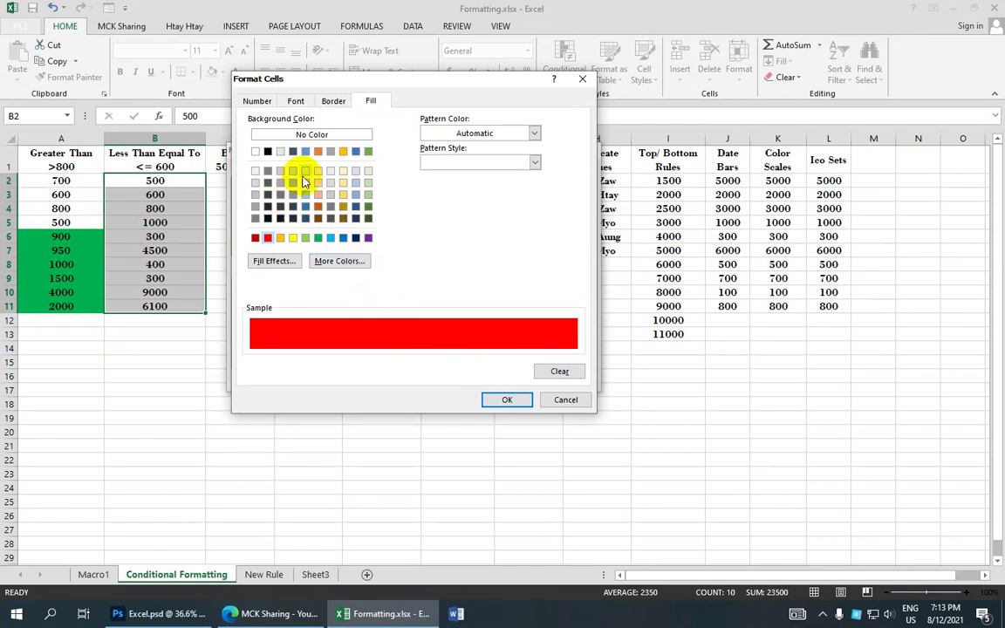
{"action": "left_click", "coordinate": [503, 401]}
{"action": "left_click", "coordinate": [509, 378]}
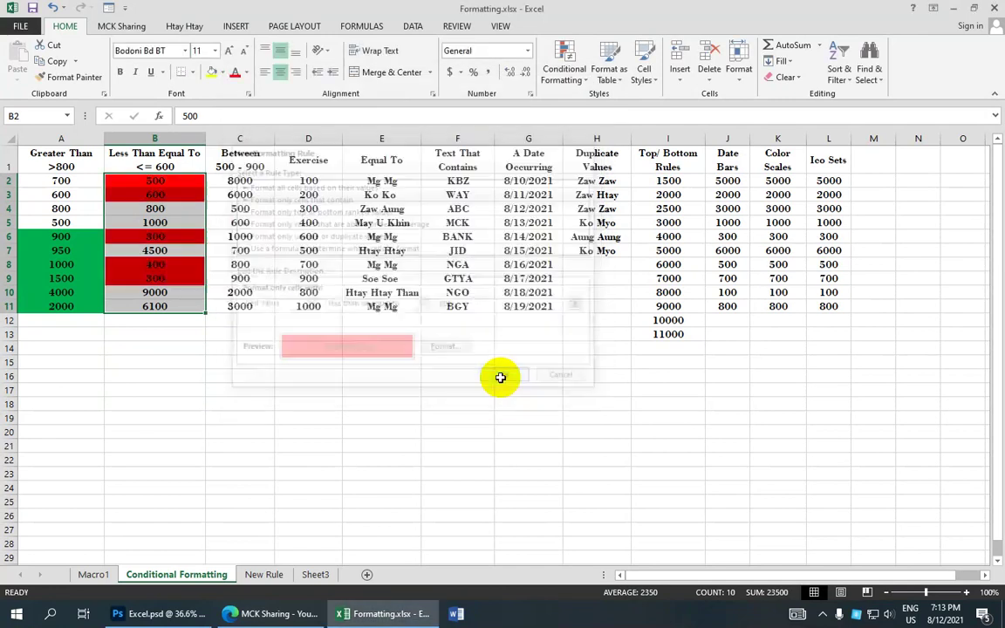
Step: Check the red-highlighted column B values 600, 300, 400 and 300
{"action": "left_click", "coordinate": [184, 264]}
{"action": "left_click", "coordinate": [187, 236]}
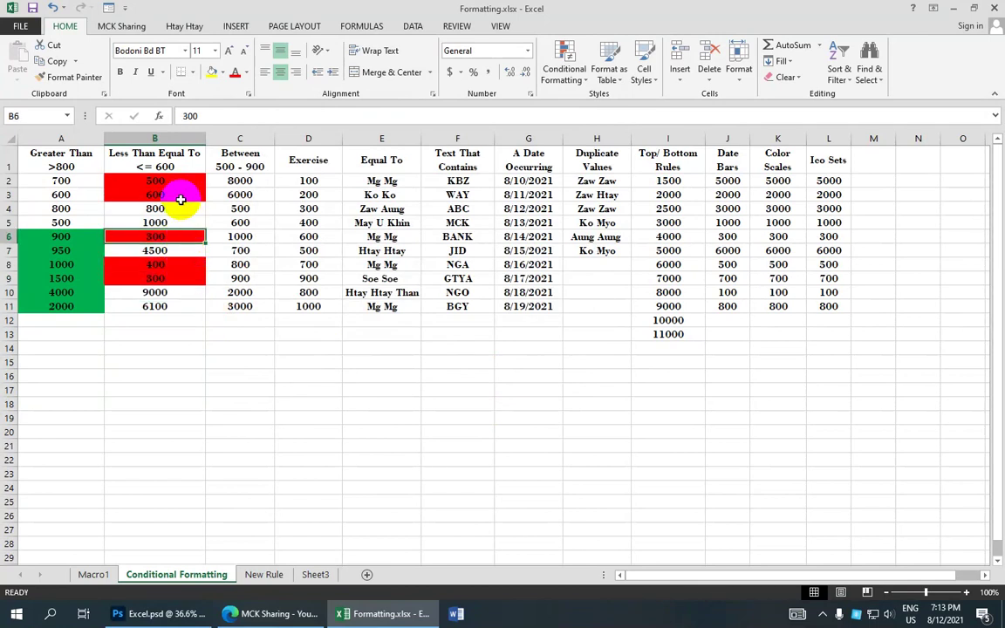
{"action": "left_click", "coordinate": [183, 197]}
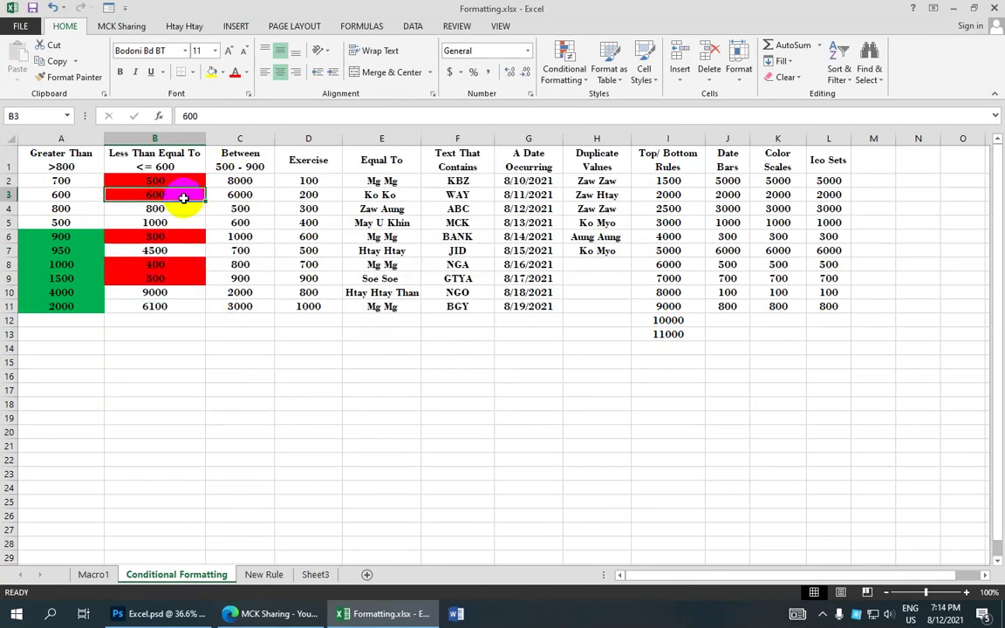
{"action": "left_click", "coordinate": [161, 157]}
{"action": "left_click", "coordinate": [189, 236]}
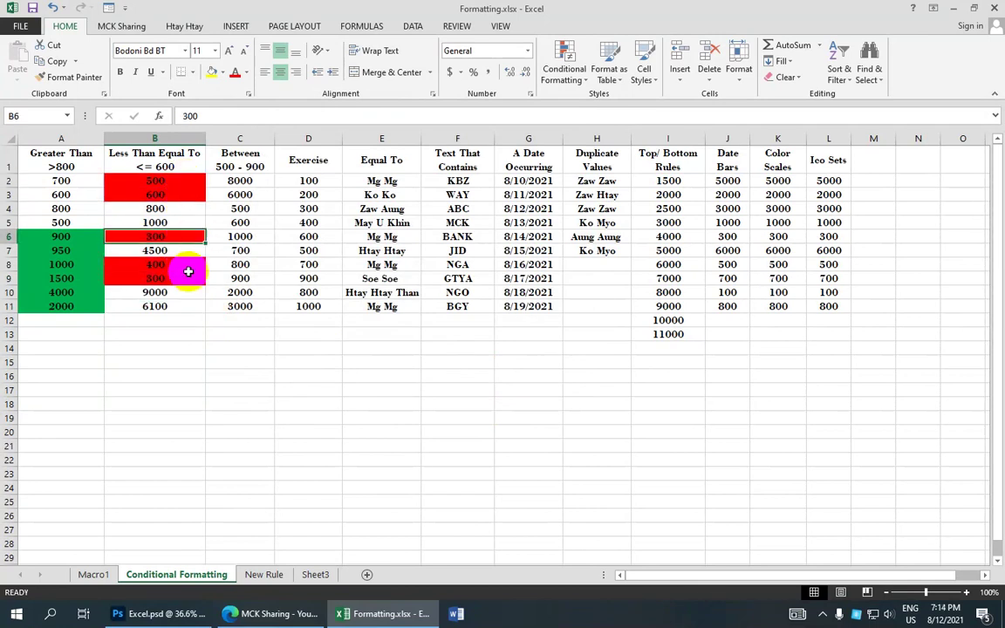
{"action": "left_click", "coordinate": [188, 264]}
{"action": "left_click", "coordinate": [188, 278]}
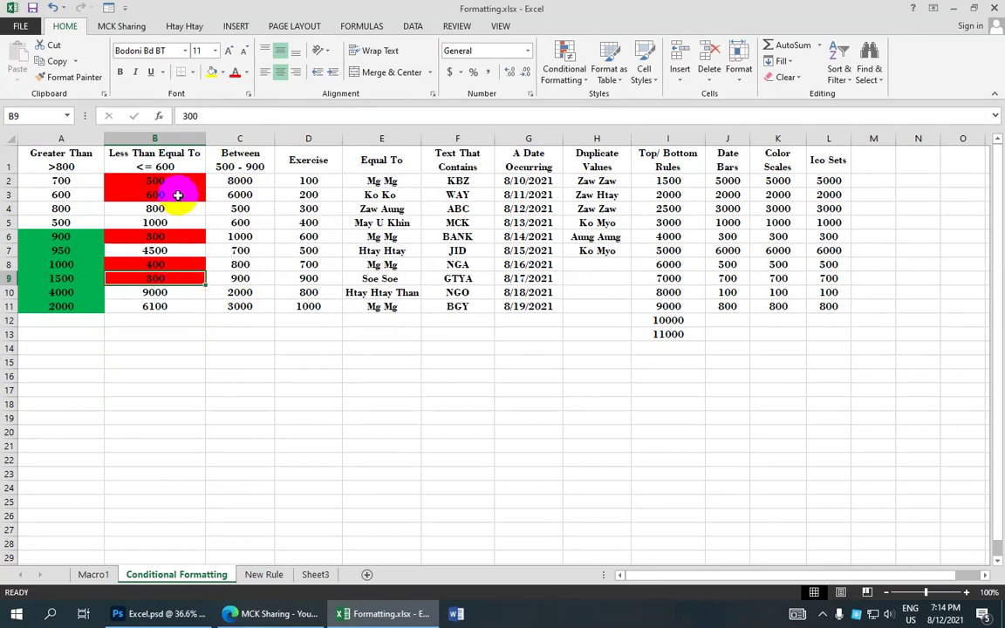
Step: Select C2:C11 and highlight values between 500 and 900 with Light Red Fill
{"action": "left_click", "coordinate": [260, 180]}
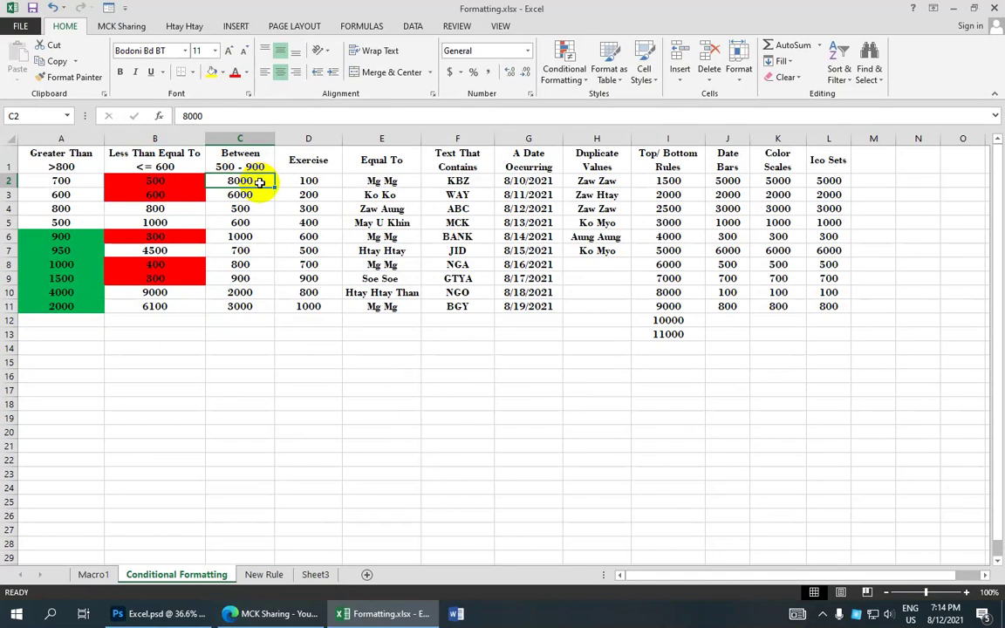
{"action": "left_click_drag", "start_coordinate": [261, 182], "coordinate": [257, 306]}
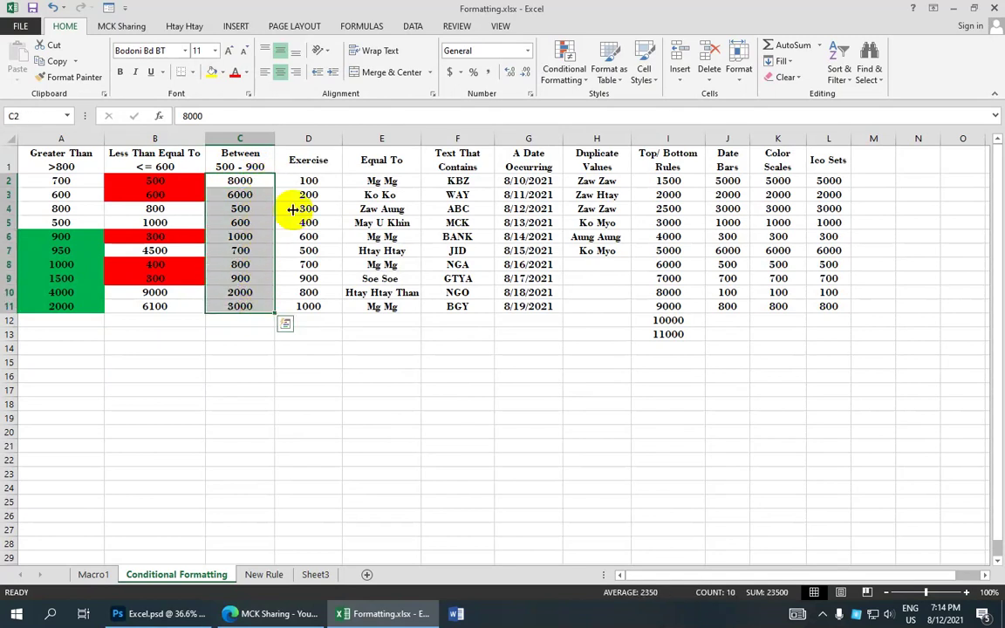
{"action": "left_click", "coordinate": [567, 77]}
{"action": "mouse_move", "coordinate": [611, 102]}
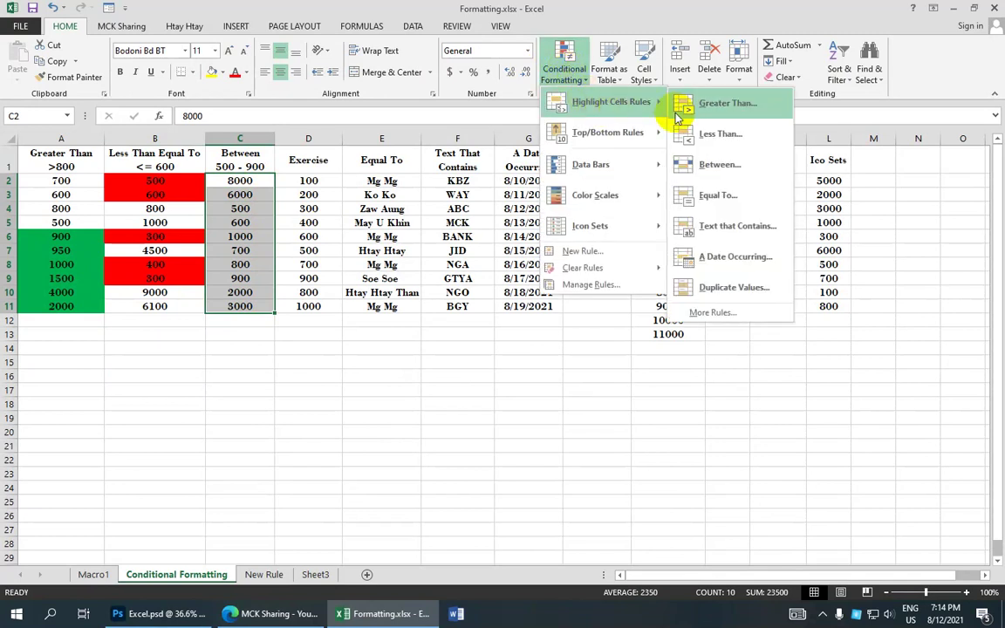
{"action": "left_click", "coordinate": [721, 164]}
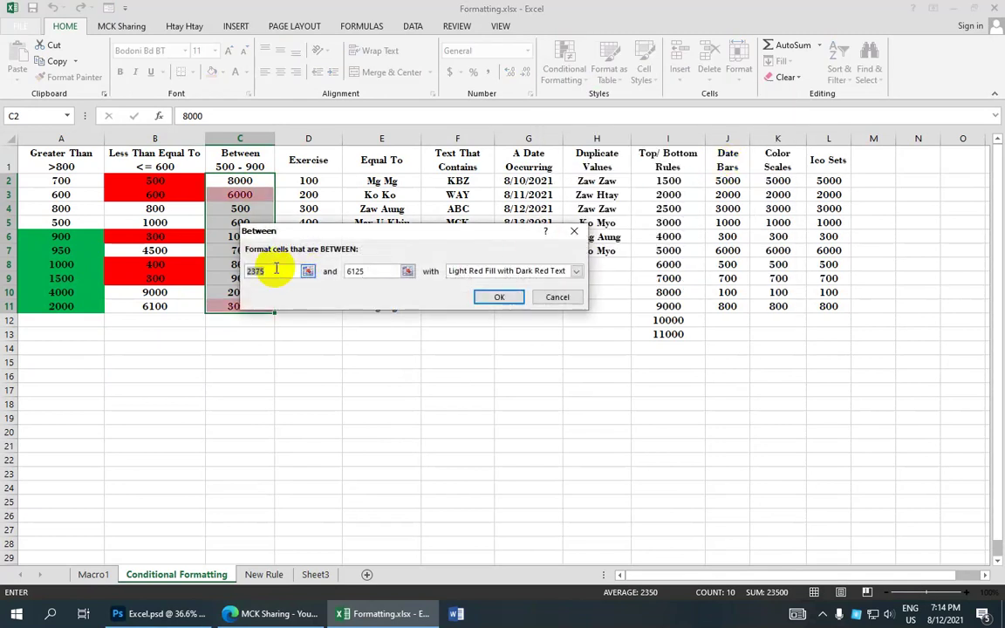
{"action": "type", "text": "500"}
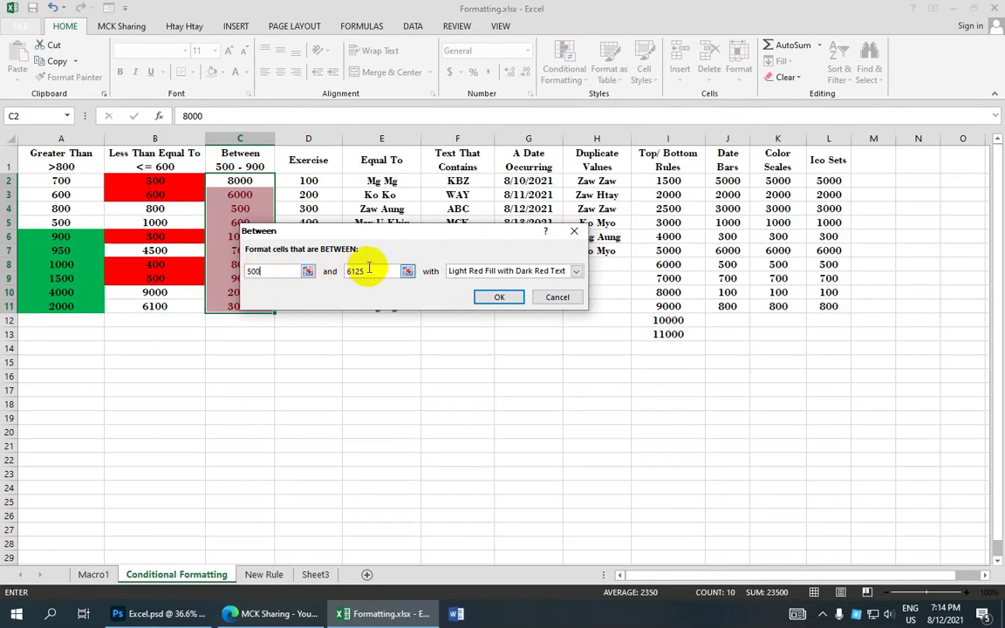
{"action": "left_click_drag", "start_coordinate": [368, 268], "coordinate": [344, 273]}
{"action": "type", "text": "9"}
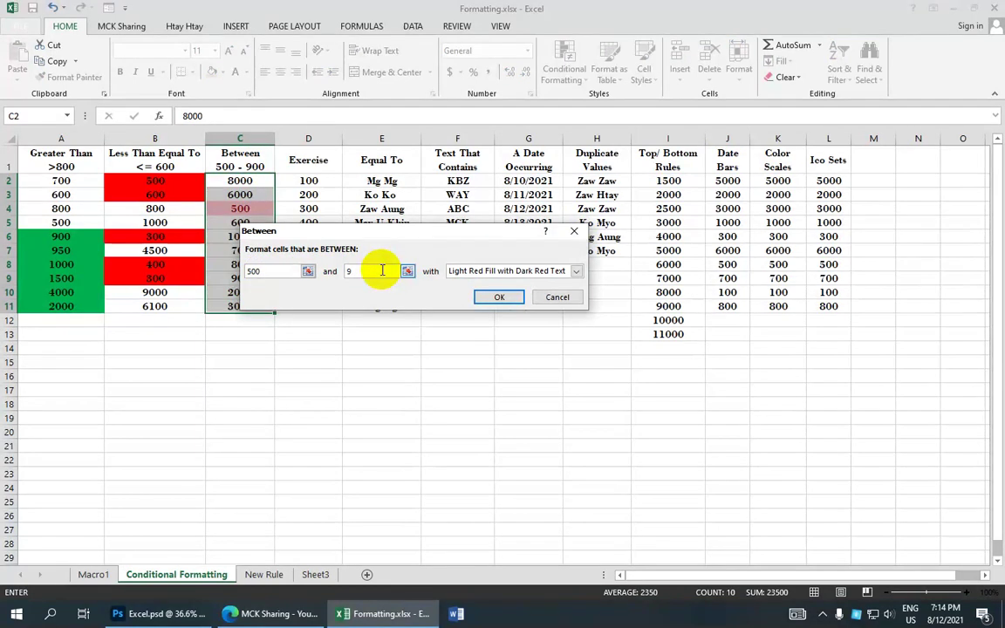
{"action": "type", "text": "00"}
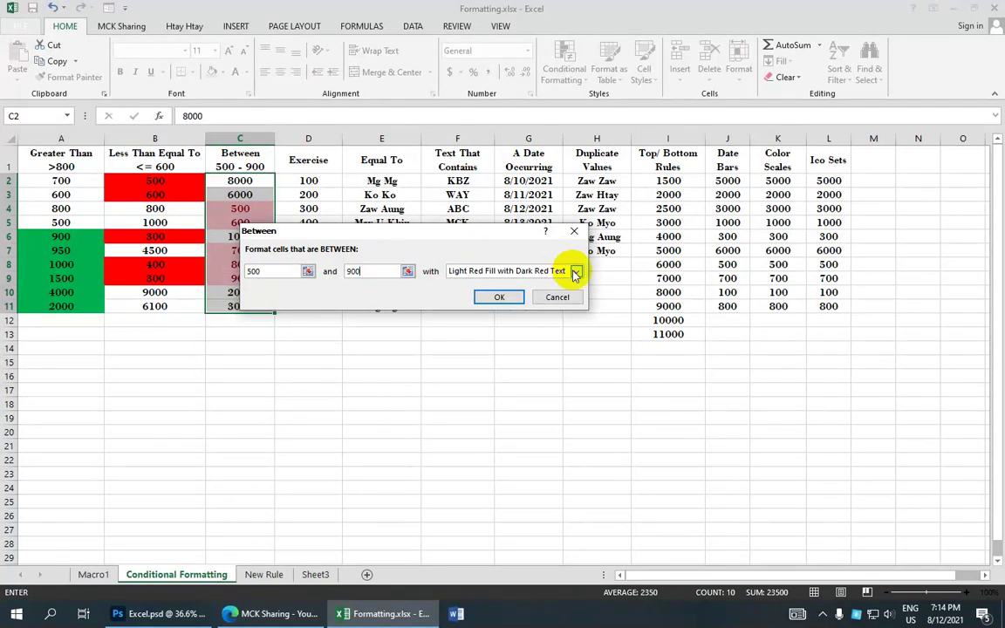
{"action": "left_click", "coordinate": [576, 271]}
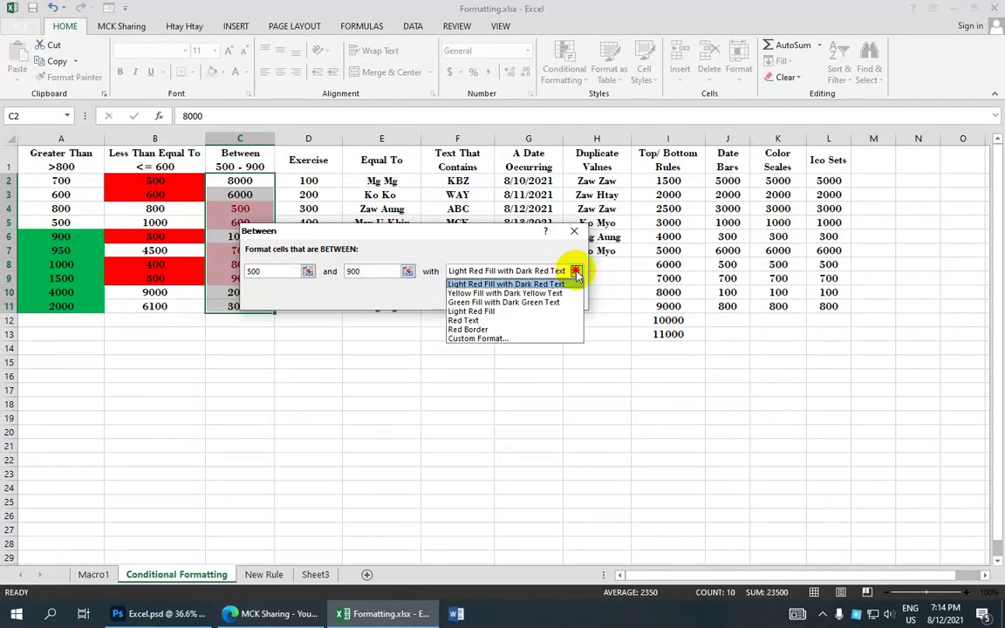
{"action": "left_click", "coordinate": [520, 302]}
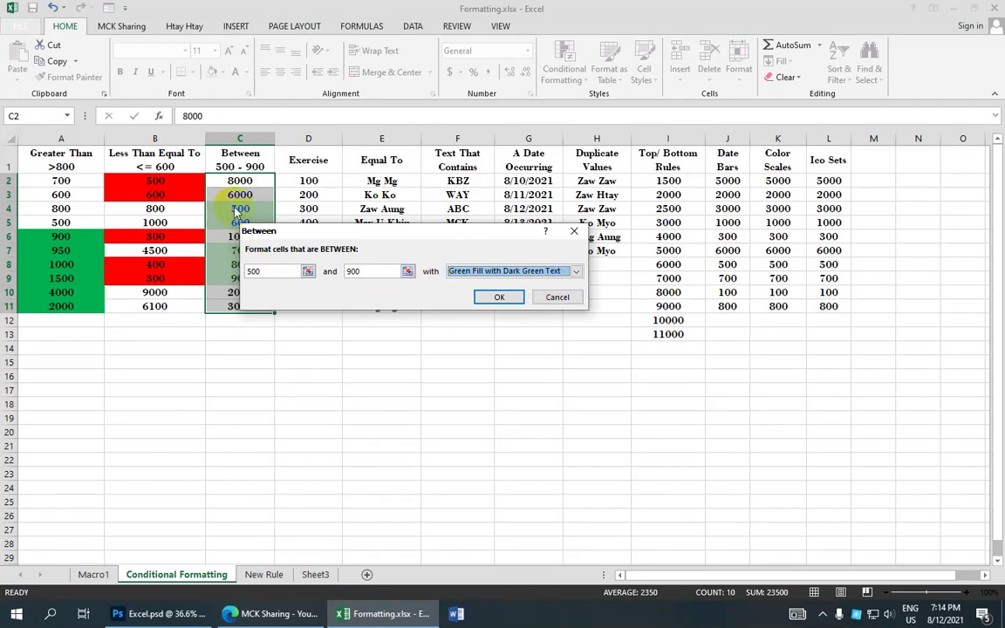
{"action": "left_click", "coordinate": [576, 271]}
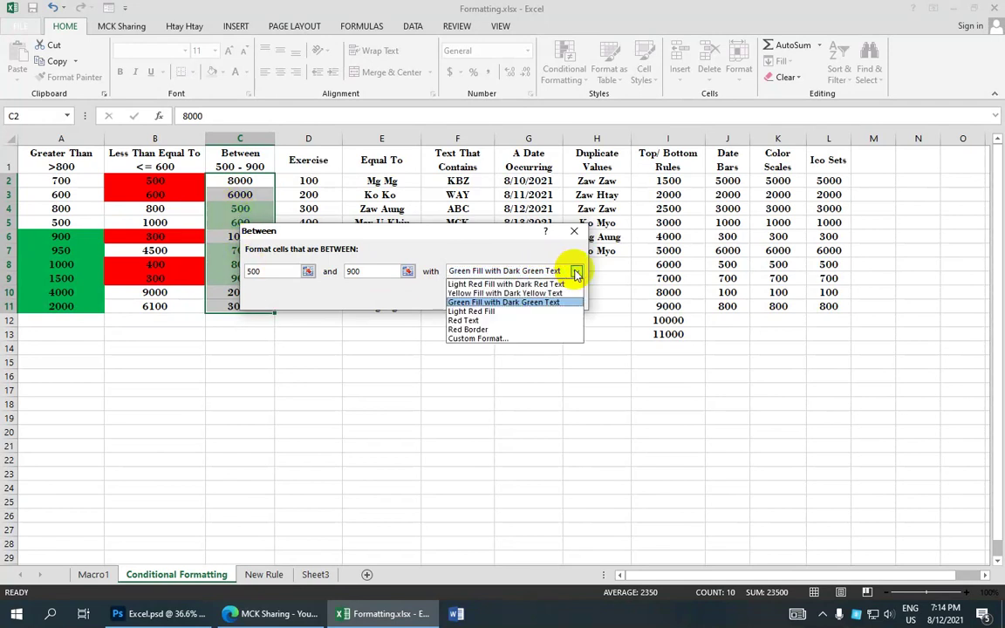
{"action": "left_click", "coordinate": [520, 312]}
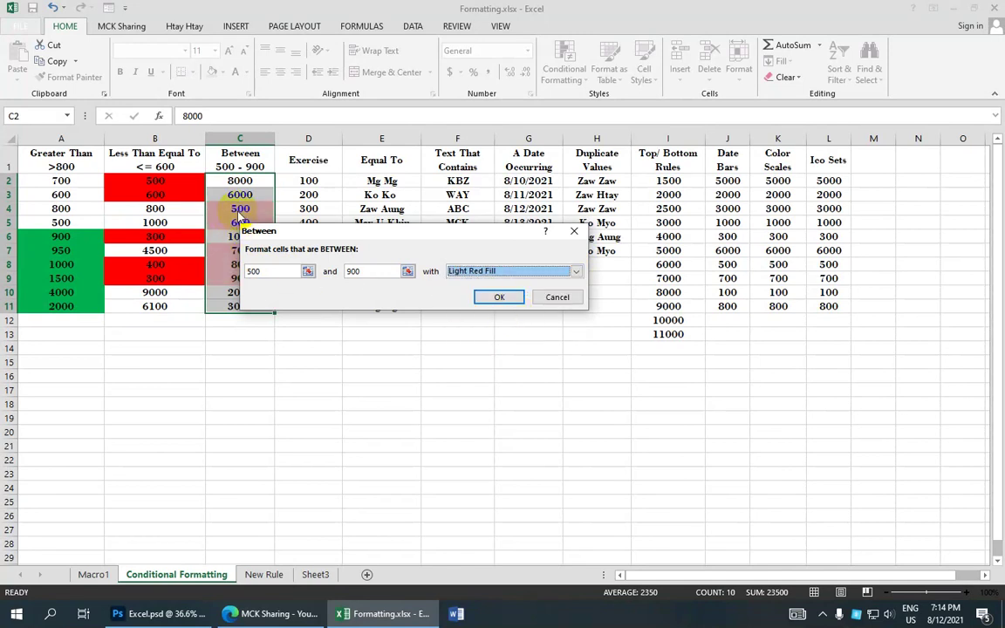
{"action": "left_click", "coordinate": [491, 300]}
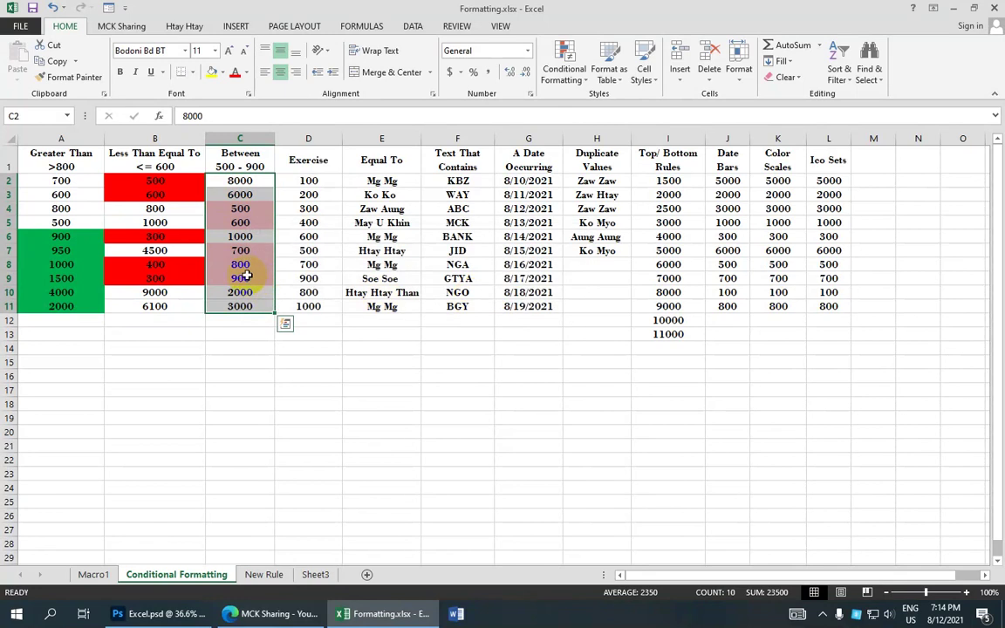
{"action": "left_click", "coordinate": [246, 276]}
{"action": "key", "text": "Up"}
{"action": "key", "text": "Up"}
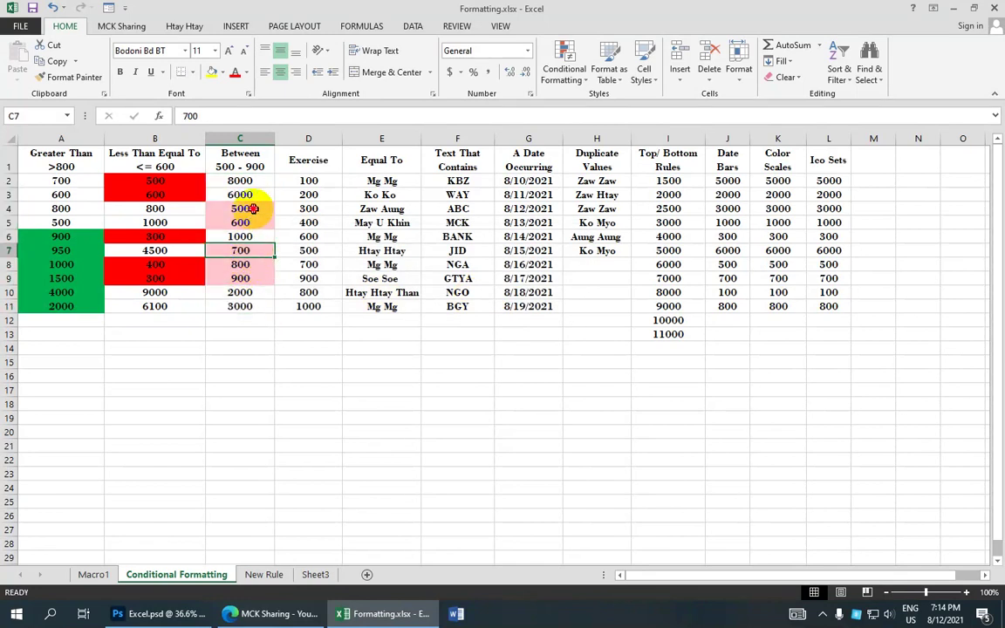
{"action": "left_click", "coordinate": [251, 208]}
{"action": "left_click", "coordinate": [253, 279]}
{"action": "left_click", "coordinate": [253, 259]}
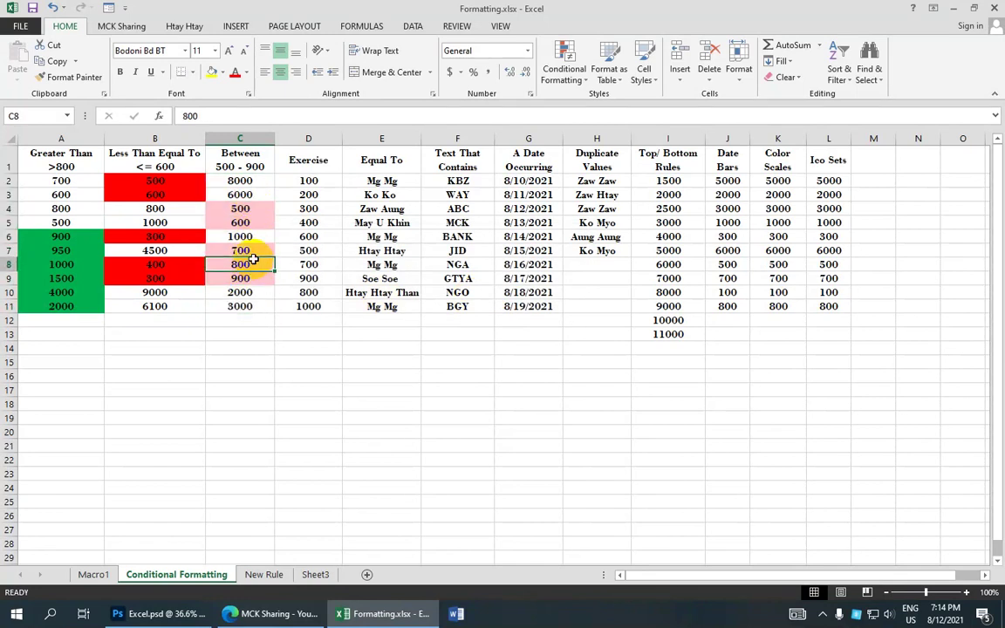
{"action": "left_click", "coordinate": [259, 251]}
{"action": "left_click", "coordinate": [258, 225]}
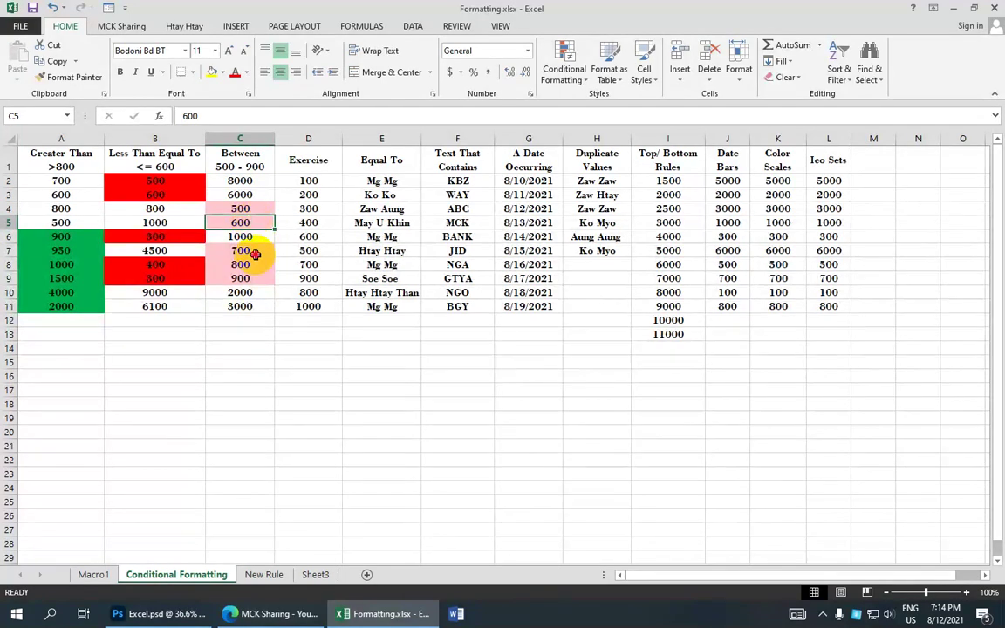
{"action": "left_click", "coordinate": [254, 254]}
{"action": "left_click", "coordinate": [247, 267]}
{"action": "left_click", "coordinate": [313, 181]}
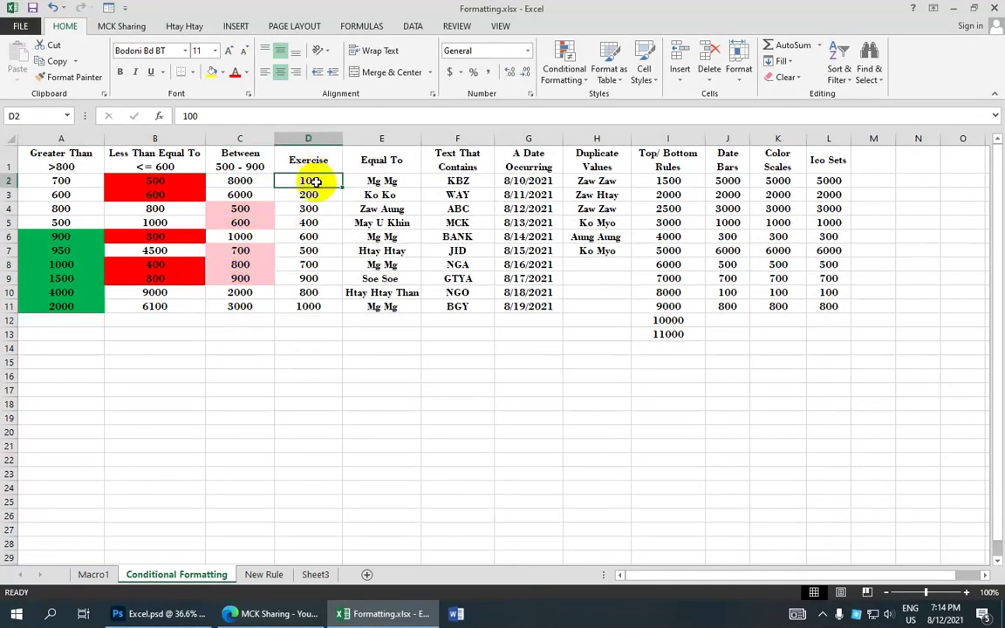
Step: Select D2:D11 and highlight values greater than 800 with Yellow Fill with Dark Yellow Text
{"action": "left_click_drag", "start_coordinate": [314, 181], "coordinate": [323, 302]}
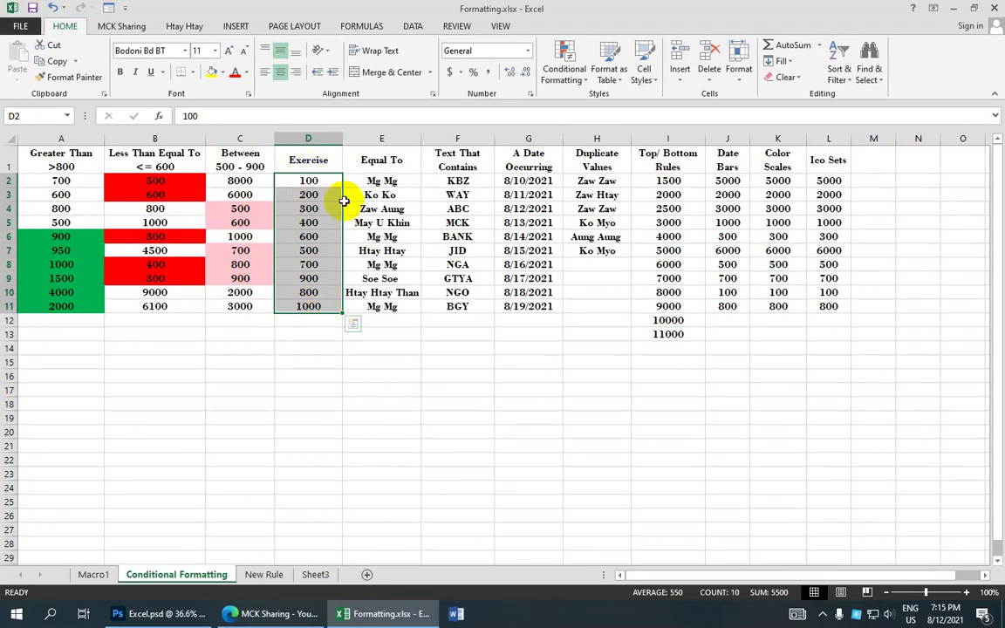
{"action": "left_click", "coordinate": [575, 81]}
{"action": "mouse_move", "coordinate": [611, 102]}
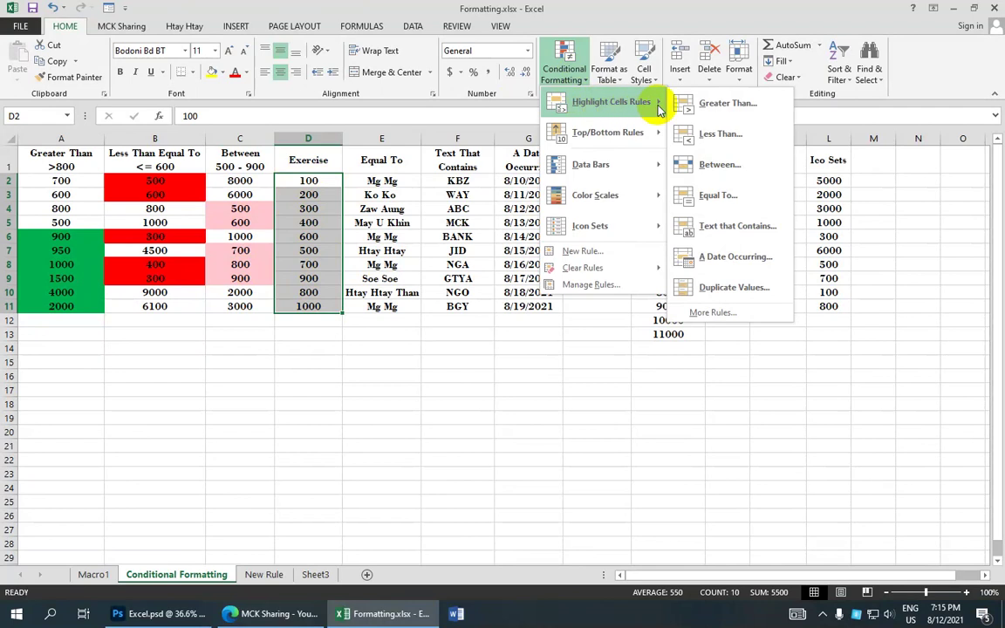
{"action": "left_click", "coordinate": [724, 102]}
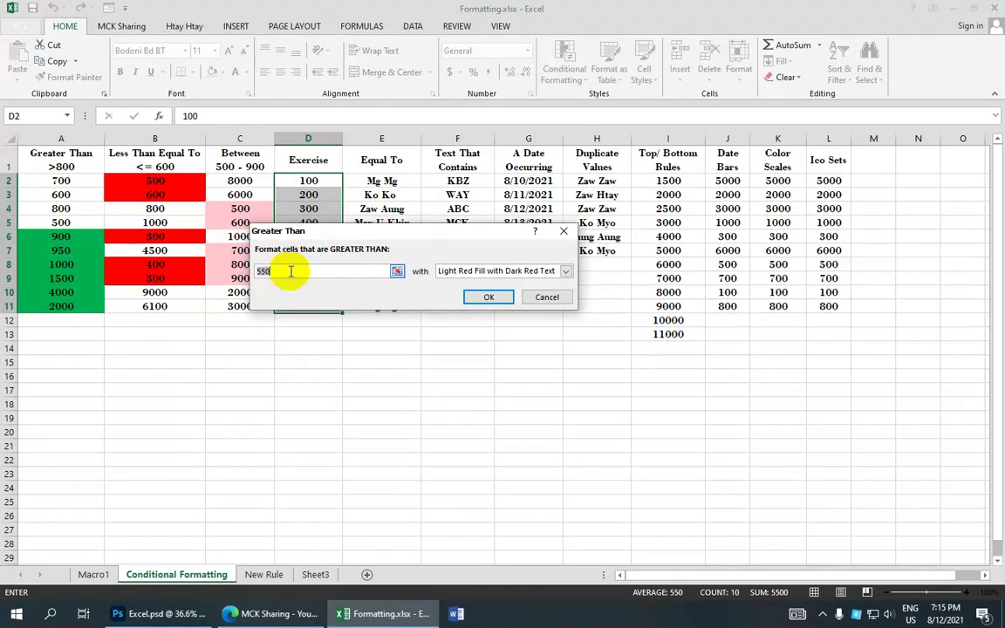
{"action": "key", "text": "BackSpace"}
{"action": "key", "text": "BackSpace"}
{"action": "key", "text": "BackSpace"}
{"action": "type", "text": "800"}
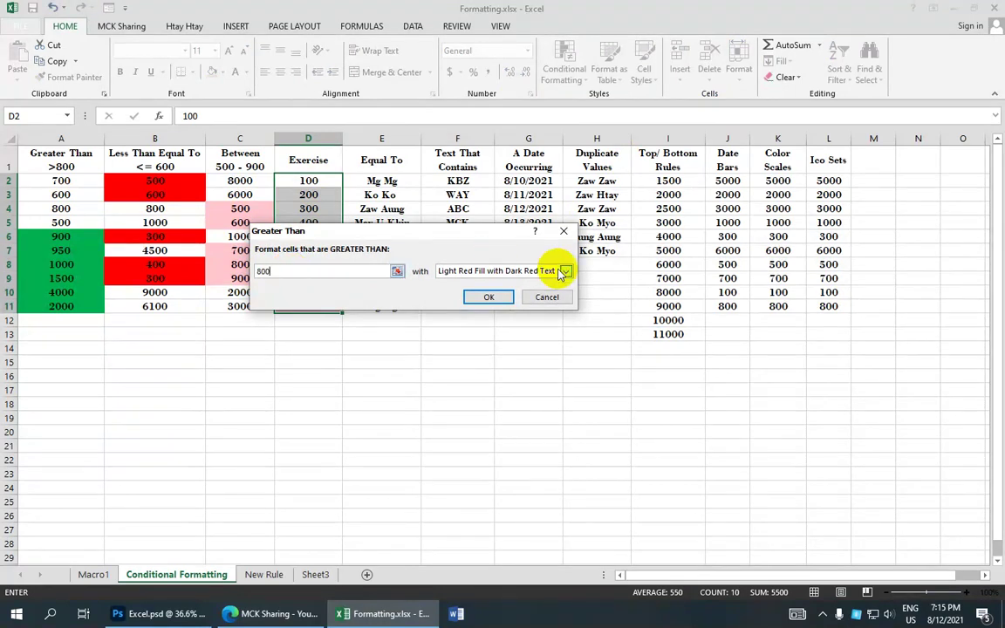
{"action": "left_click", "coordinate": [566, 273]}
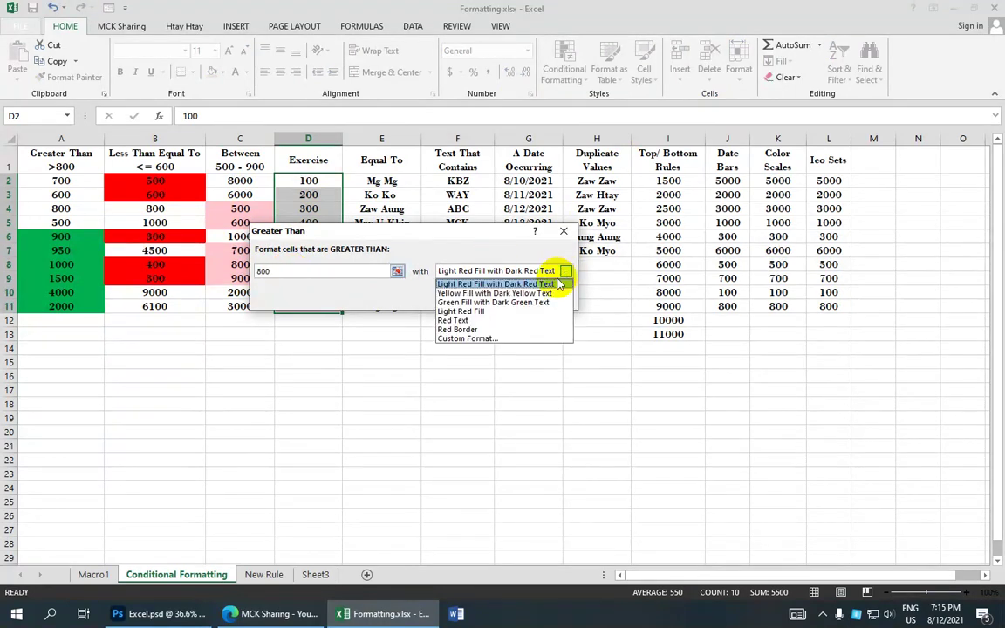
{"action": "left_click", "coordinate": [445, 293]}
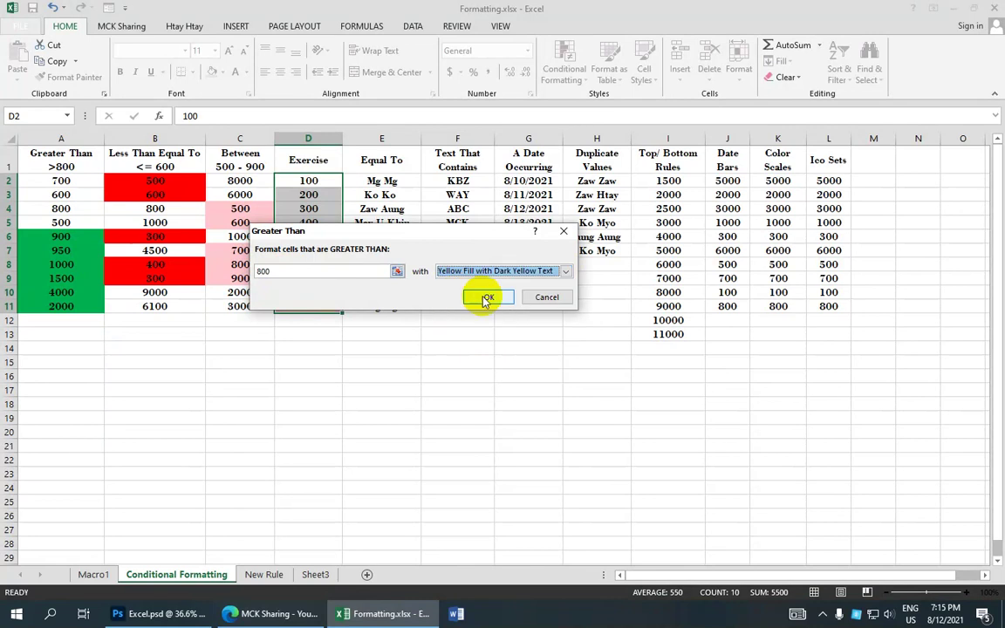
{"action": "left_click", "coordinate": [486, 299]}
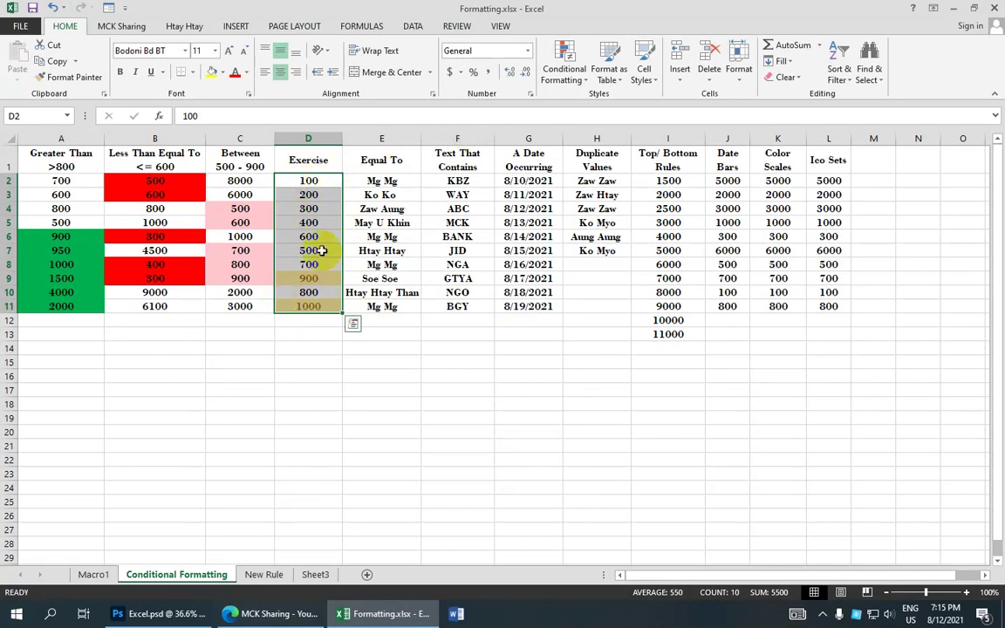
Step: Draft a New Formatting Rule for cell values less than or equal to 600, reaching its Format settings
{"action": "left_click", "coordinate": [563, 68]}
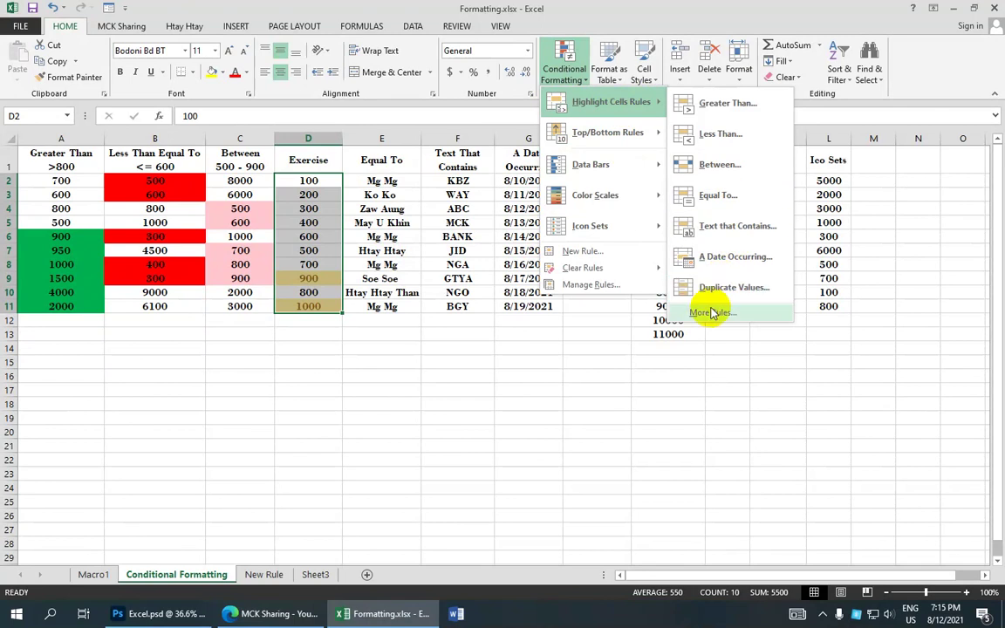
{"action": "left_click", "coordinate": [711, 313]}
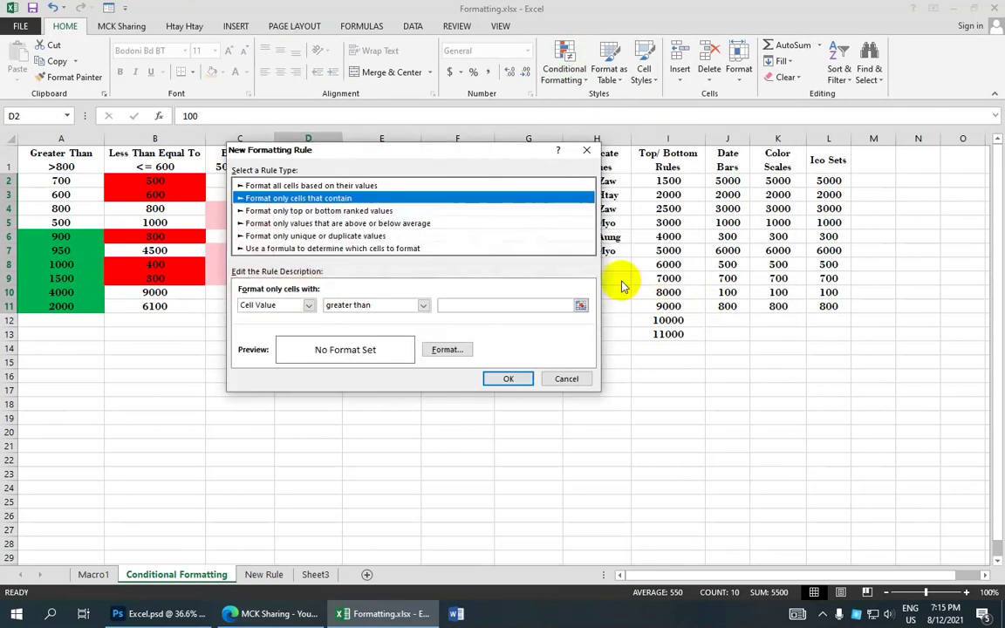
{"action": "left_click", "coordinate": [424, 306]}
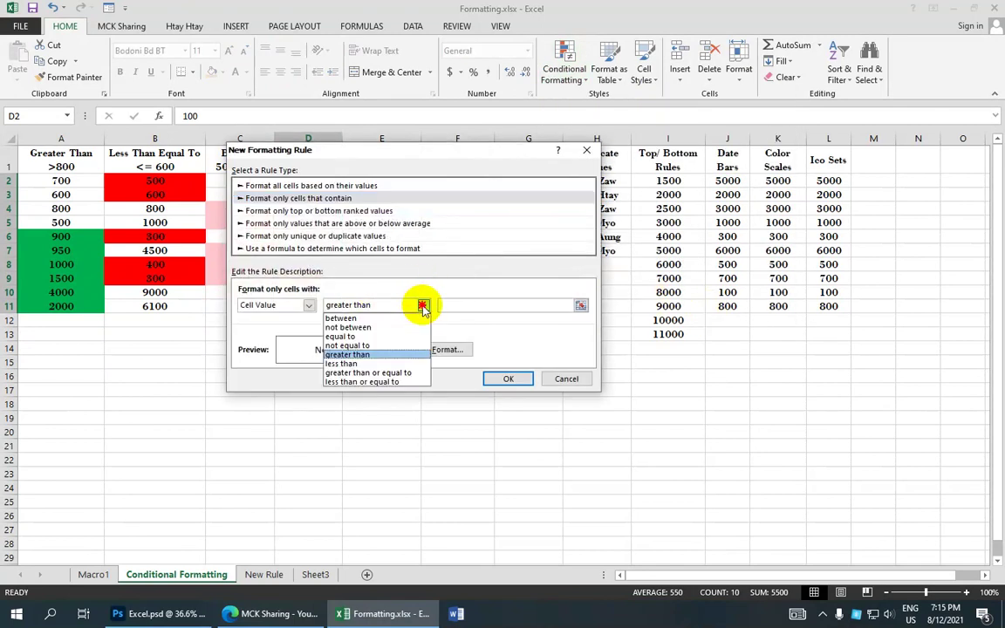
{"action": "left_click", "coordinate": [384, 383]}
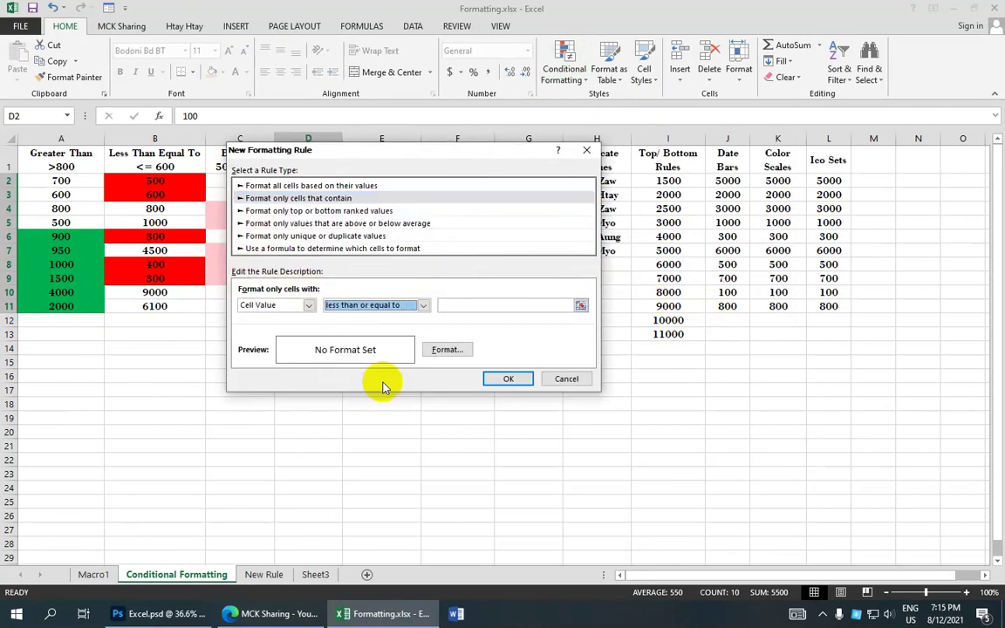
{"action": "left_click", "coordinate": [444, 306]}
{"action": "type", "text": "600"}
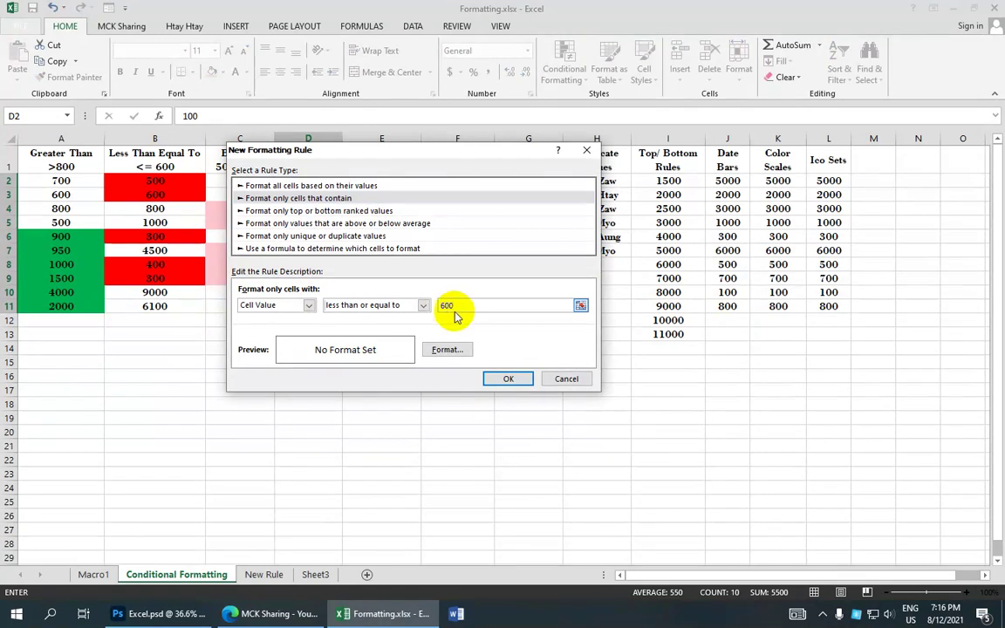
{"action": "left_click", "coordinate": [462, 354]}
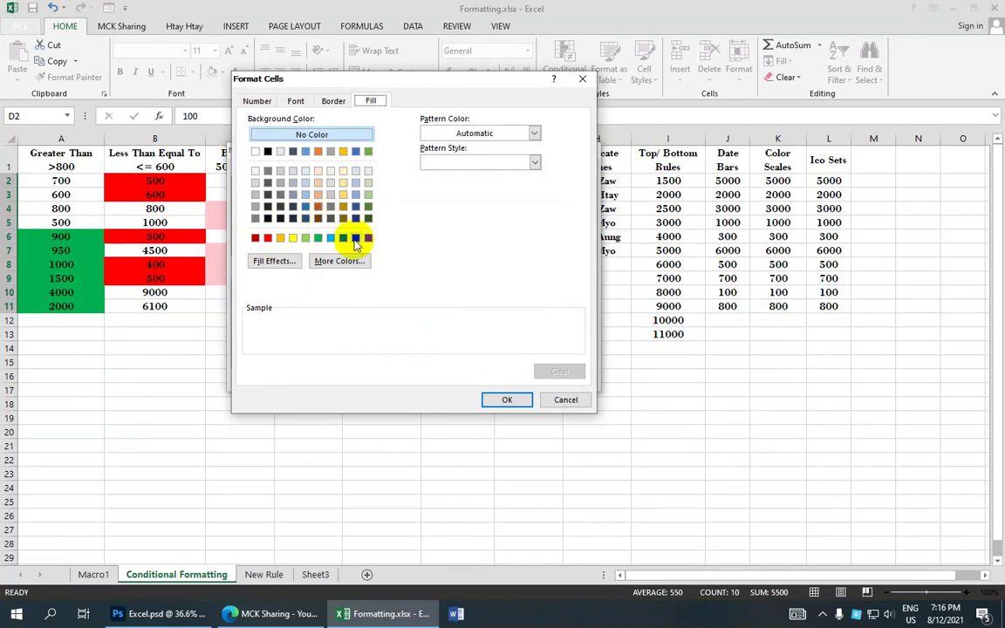
Step: Give the rule a blue fill with green, double-underlined font
{"action": "left_click", "coordinate": [343, 238]}
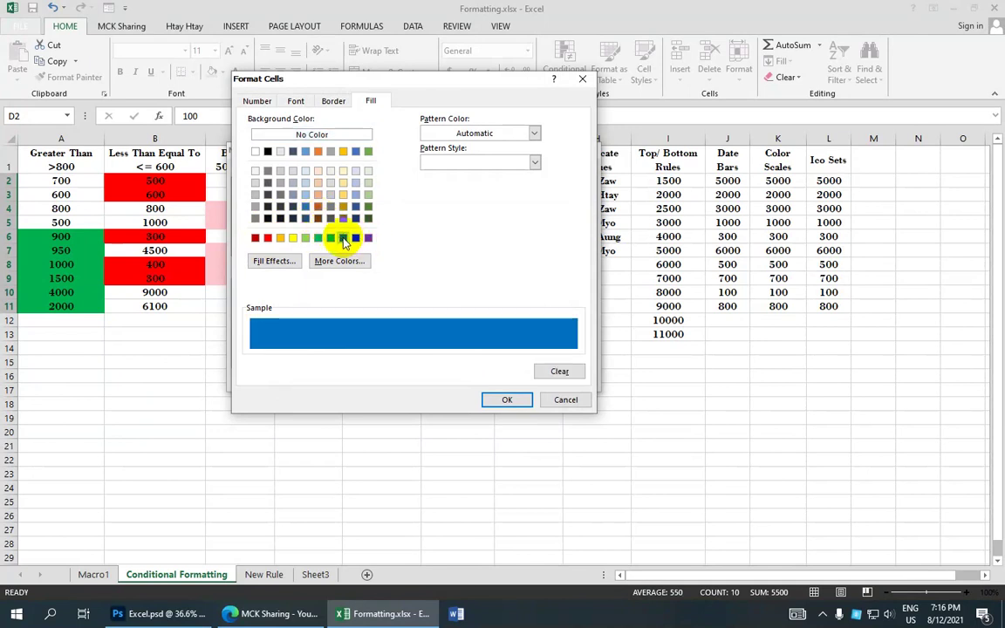
{"action": "left_click_drag", "start_coordinate": [423, 78], "coordinate": [582, 134]}
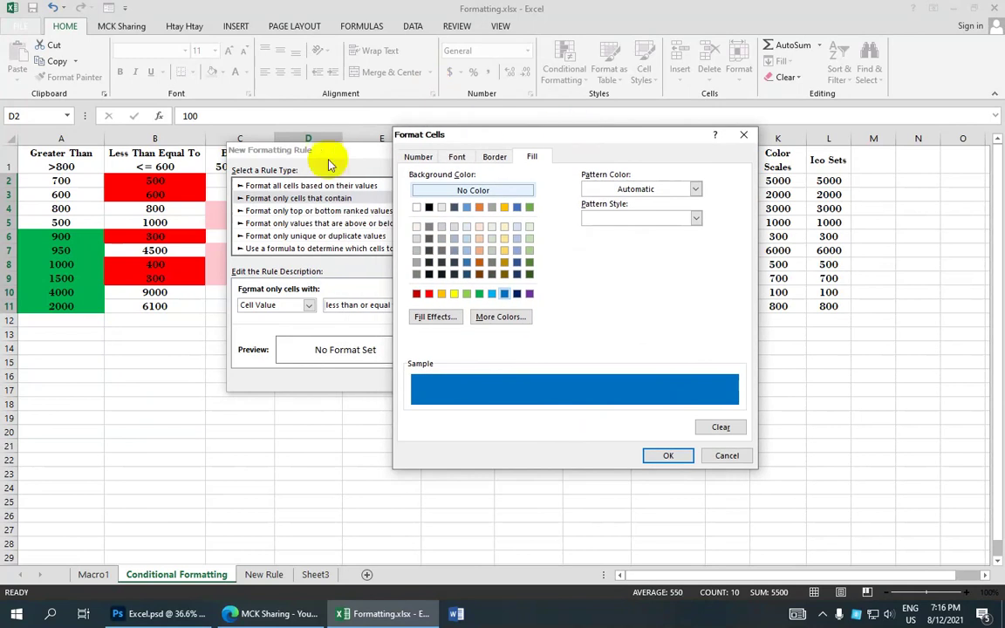
{"action": "left_click", "coordinate": [328, 152]}
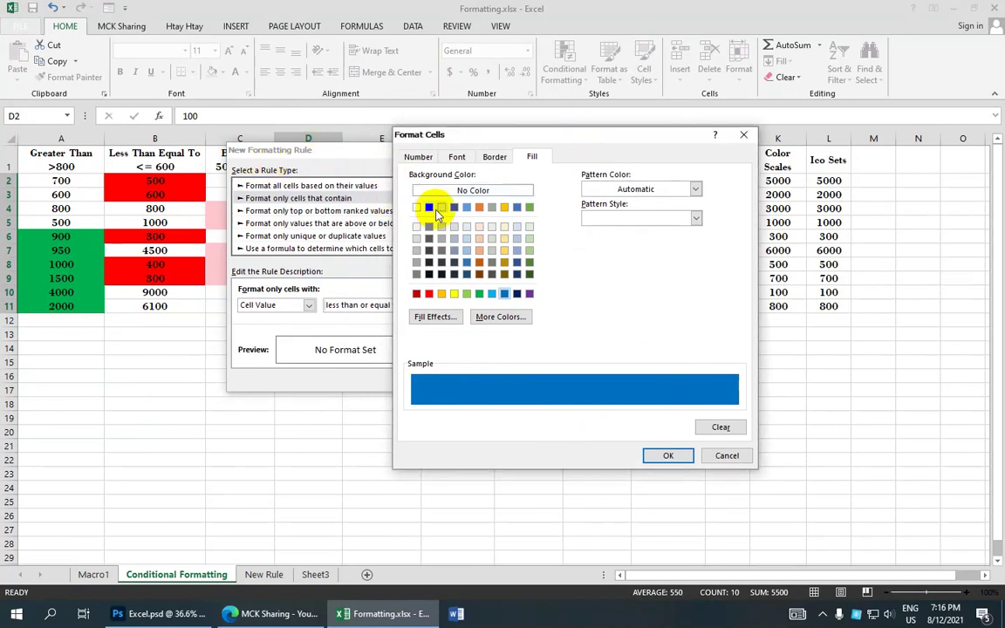
{"action": "left_click", "coordinate": [457, 157]}
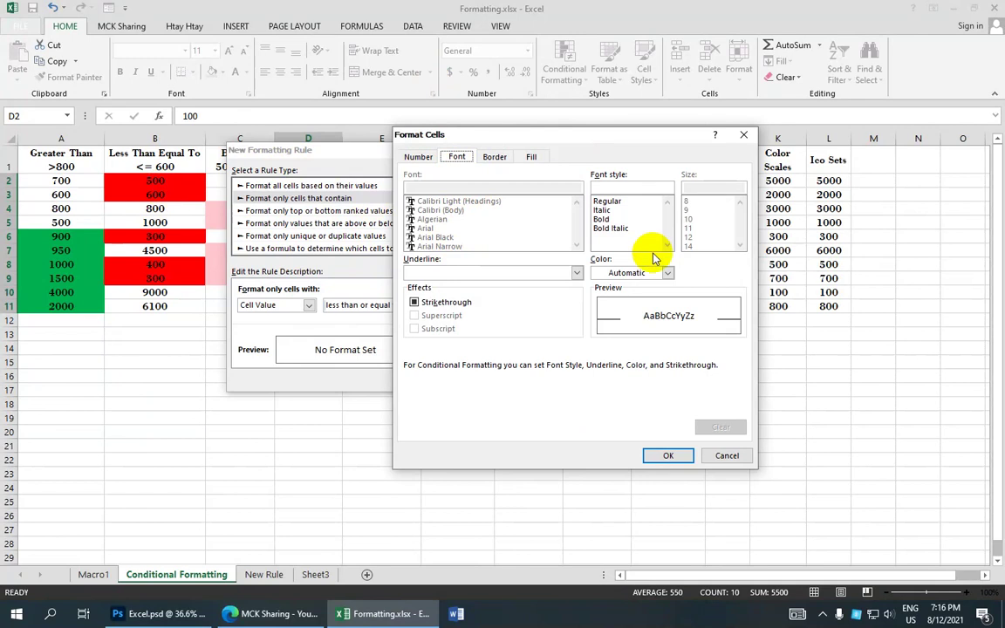
{"action": "left_click", "coordinate": [667, 274]}
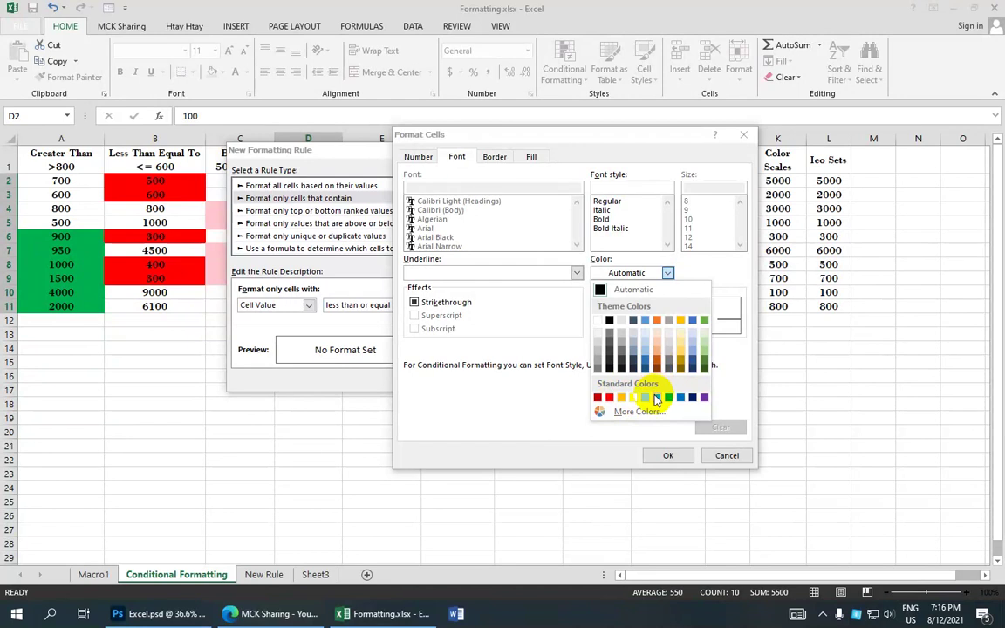
{"action": "left_click", "coordinate": [656, 399]}
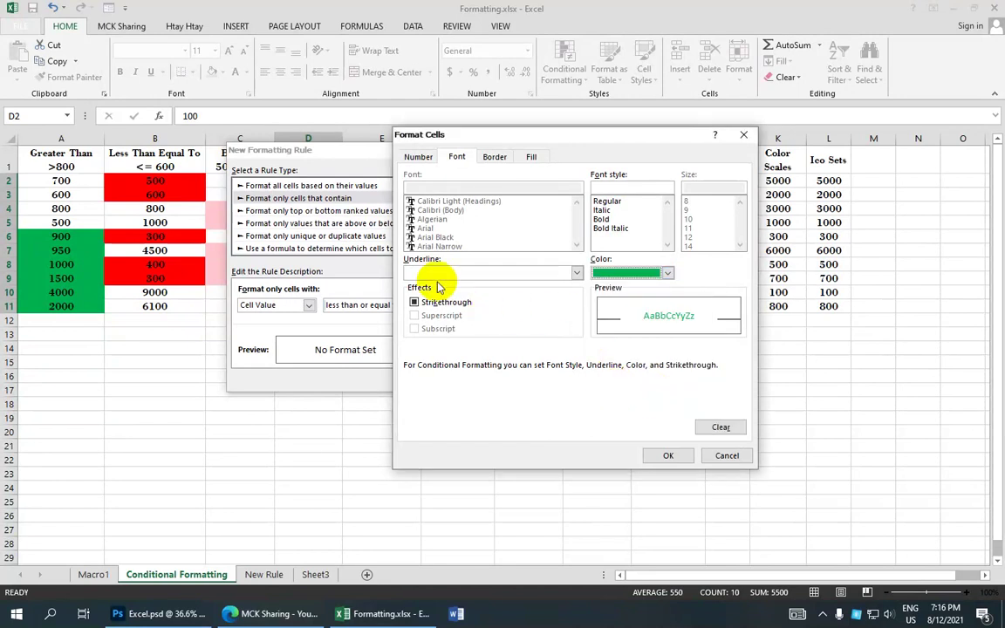
{"action": "left_click", "coordinate": [577, 273]}
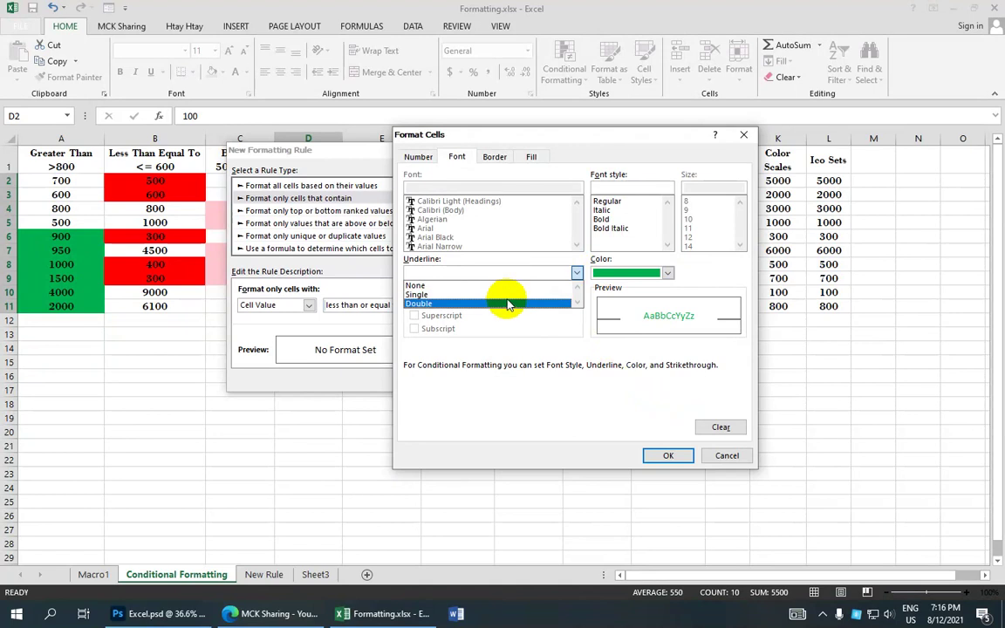
{"action": "left_click", "coordinate": [509, 304]}
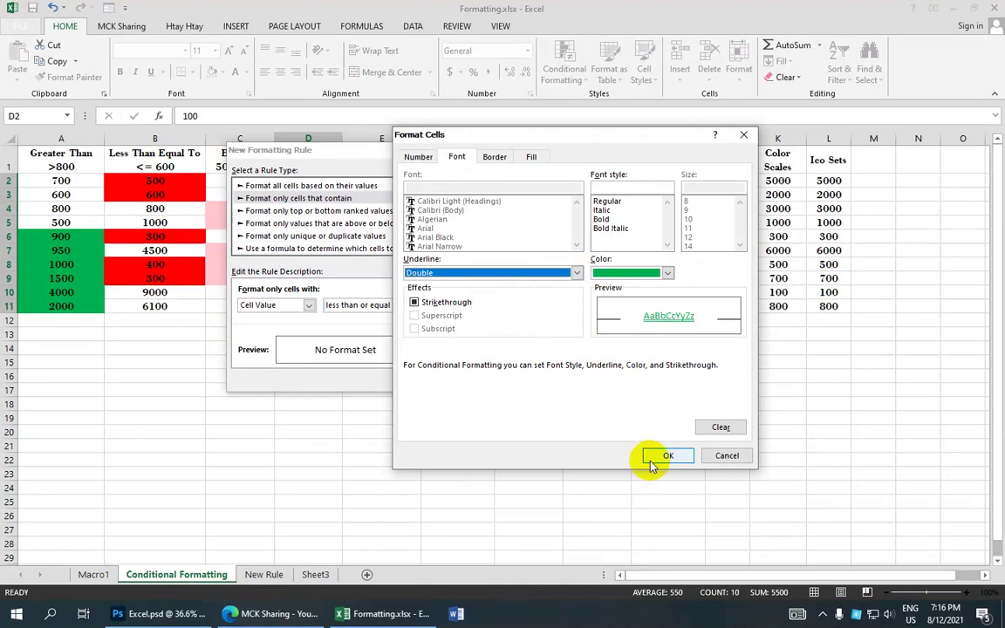
{"action": "left_click", "coordinate": [654, 456]}
{"action": "left_click", "coordinate": [511, 379]}
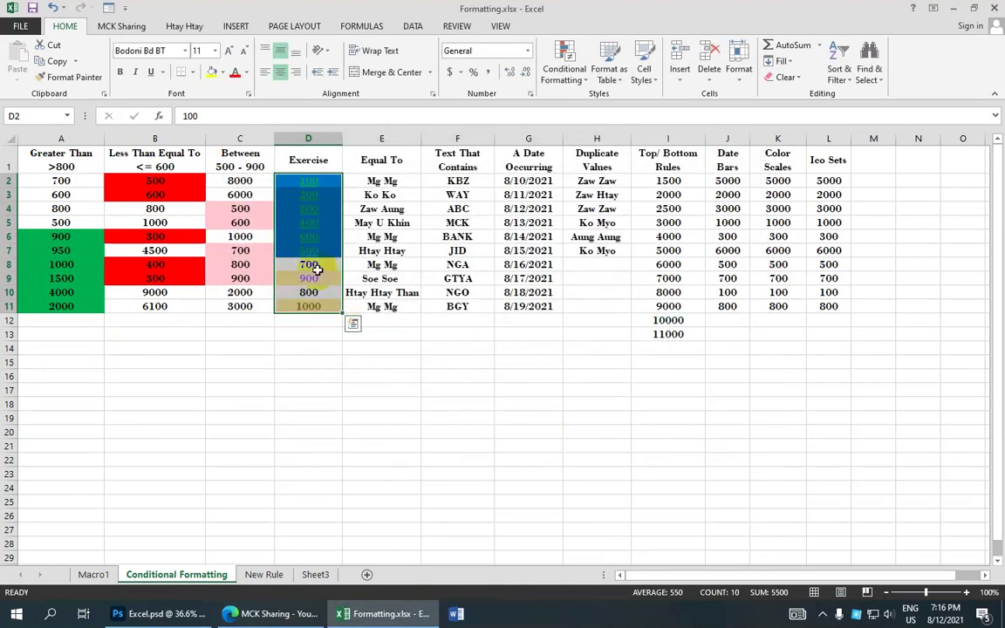
{"action": "left_click", "coordinate": [316, 185]}
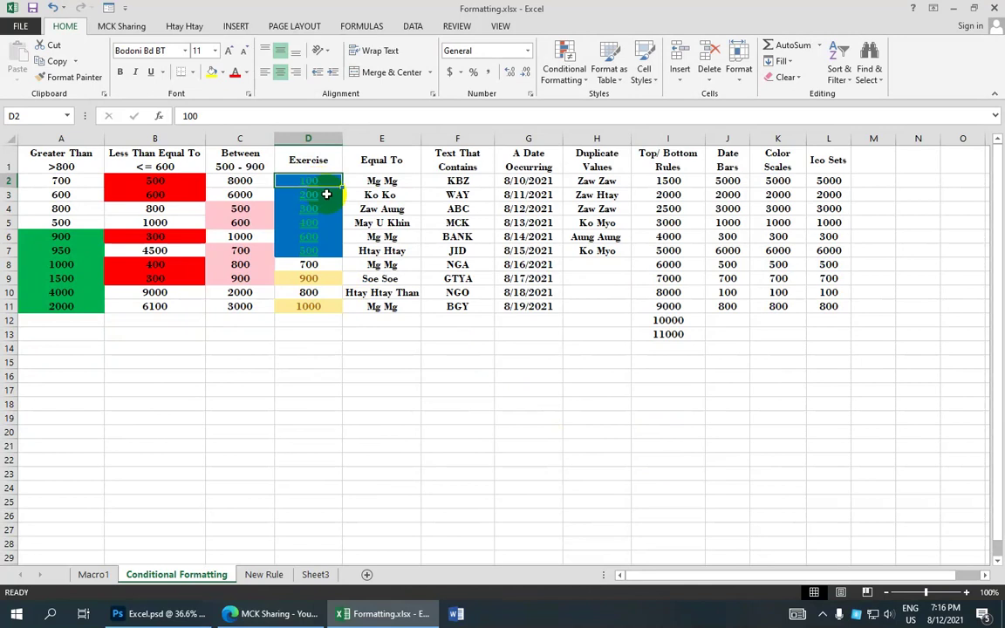
{"action": "left_click", "coordinate": [326, 195]}
{"action": "left_click", "coordinate": [328, 238]}
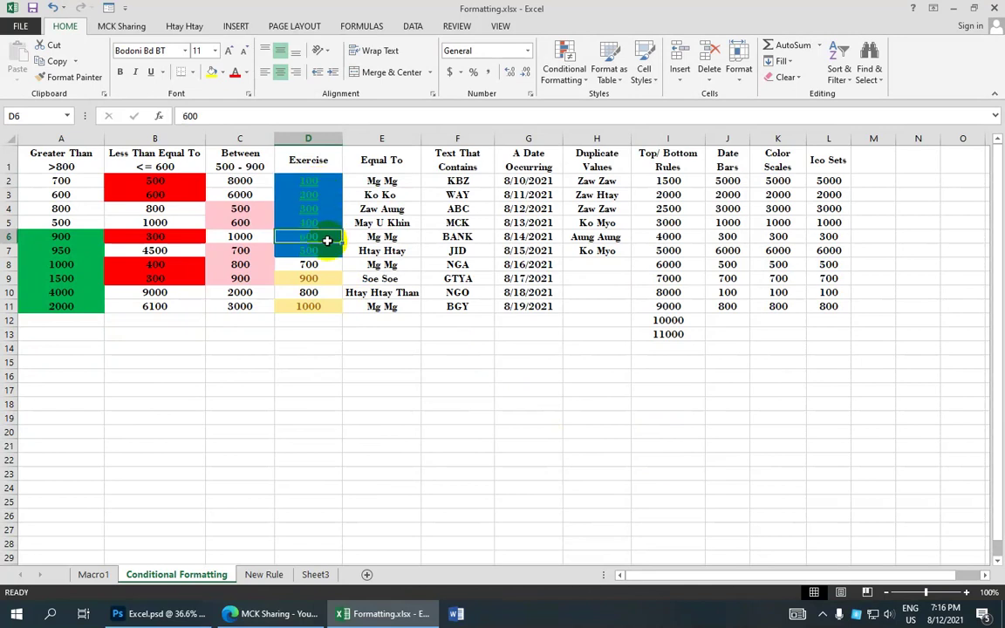
{"action": "left_click", "coordinate": [323, 251]}
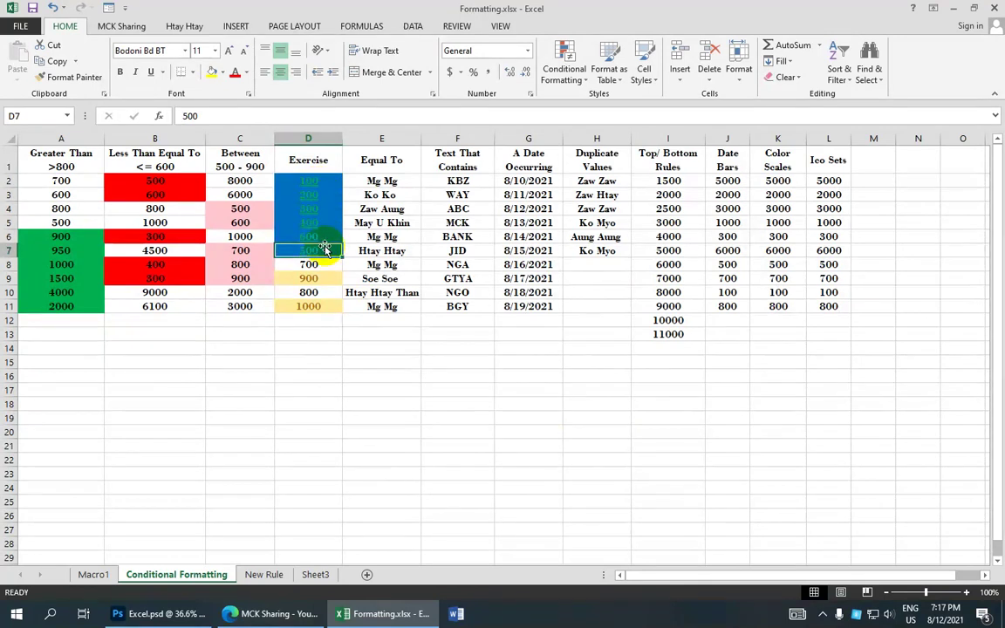
{"action": "left_click", "coordinate": [320, 225]}
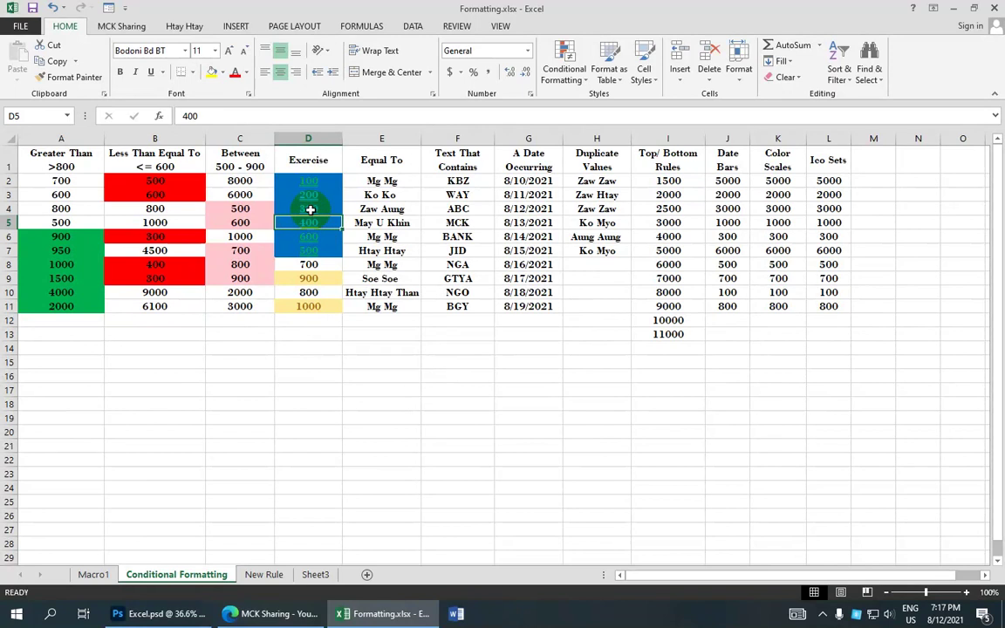
{"action": "left_click", "coordinate": [311, 205]}
{"action": "left_click", "coordinate": [307, 193]}
{"action": "left_click", "coordinate": [307, 180]}
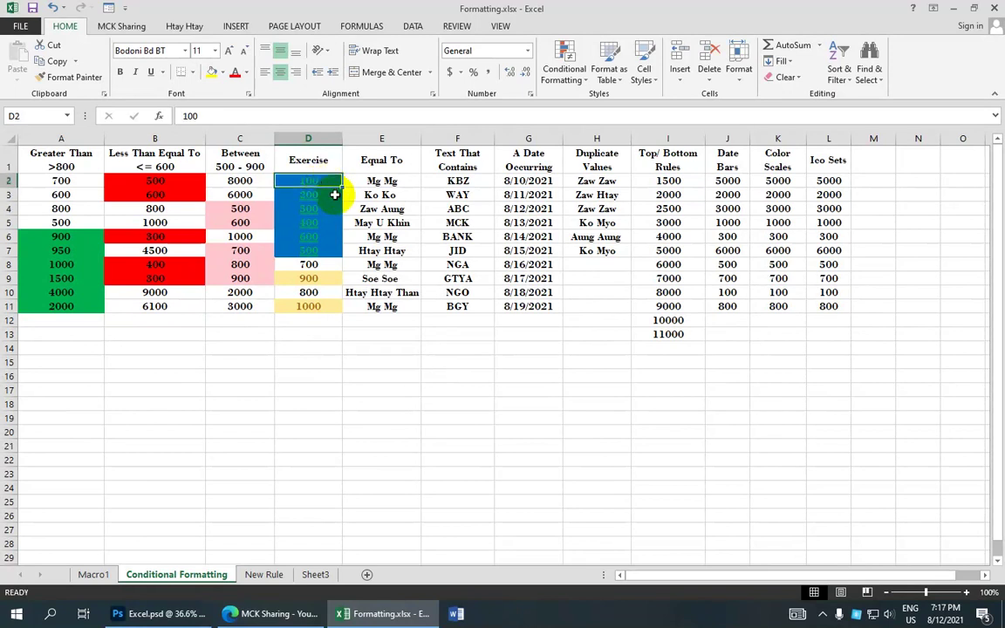
{"action": "left_click_drag", "start_coordinate": [330, 181], "coordinate": [309, 305]}
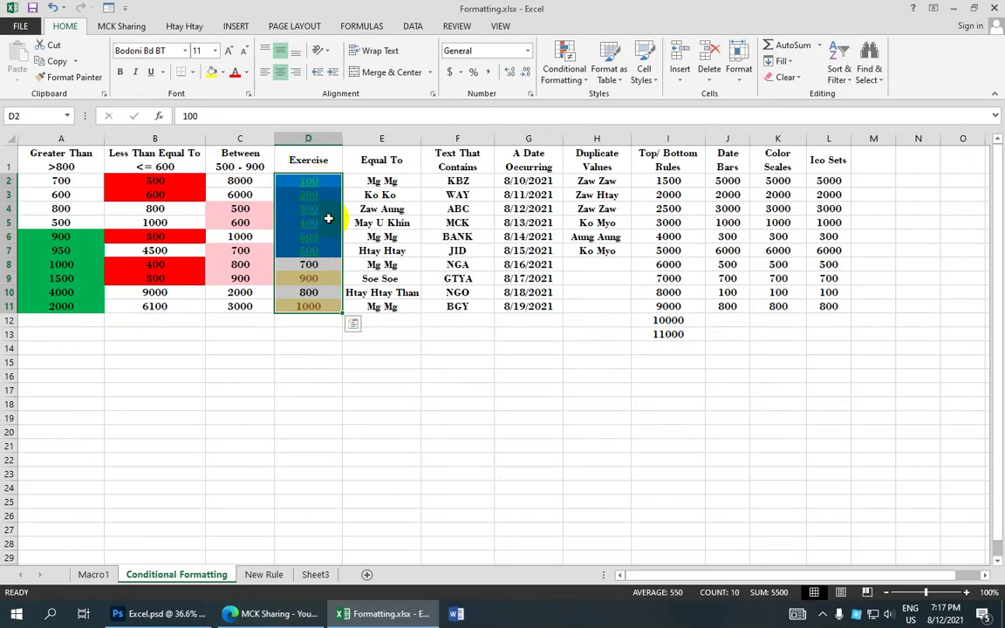
Step: Attempt a Between rule with mistyped limits (50900) and dismiss it
{"action": "left_click", "coordinate": [564, 65]}
{"action": "mouse_move", "coordinate": [611, 102]}
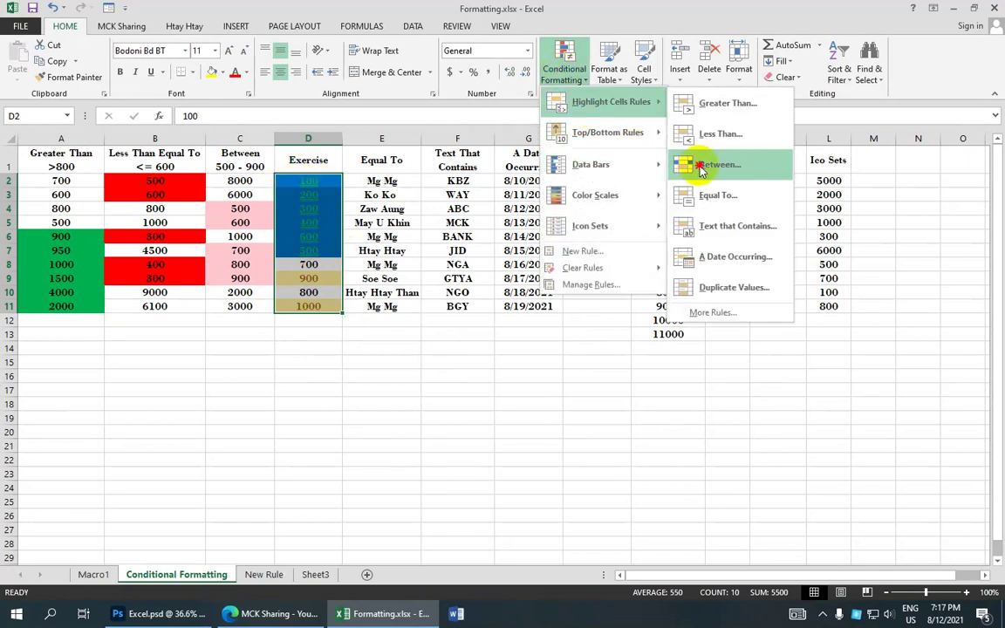
{"action": "left_click", "coordinate": [685, 164]}
{"action": "type", "text": "5"}
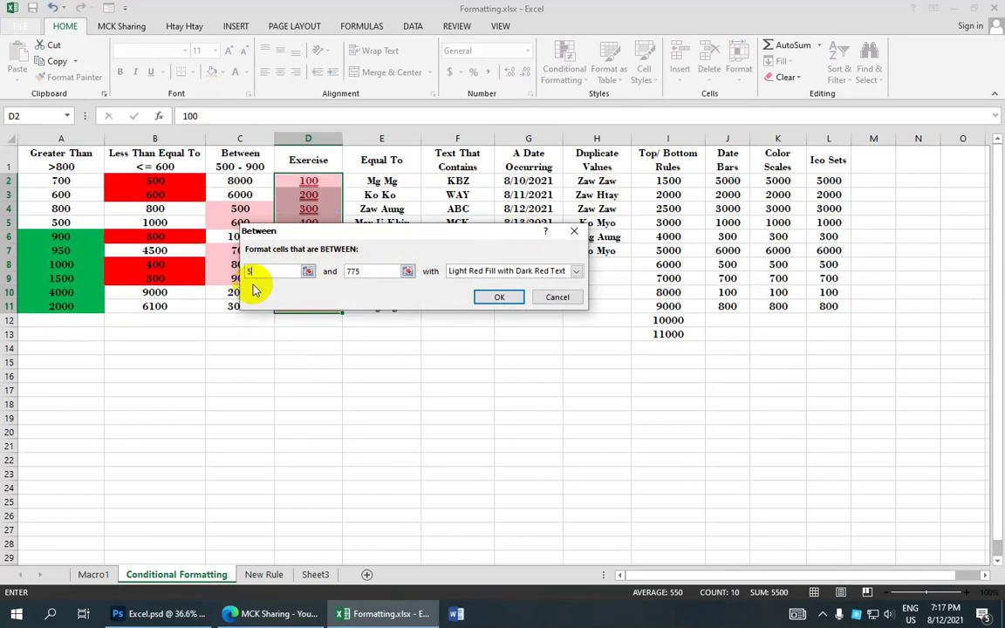
{"action": "type", "text": "00"}
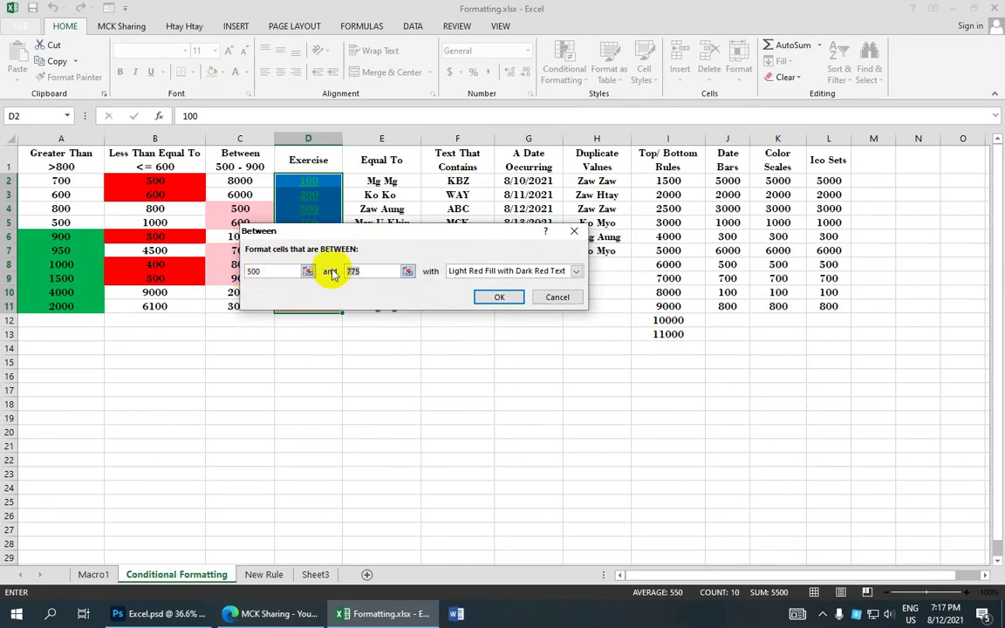
{"action": "type", "text": "900"}
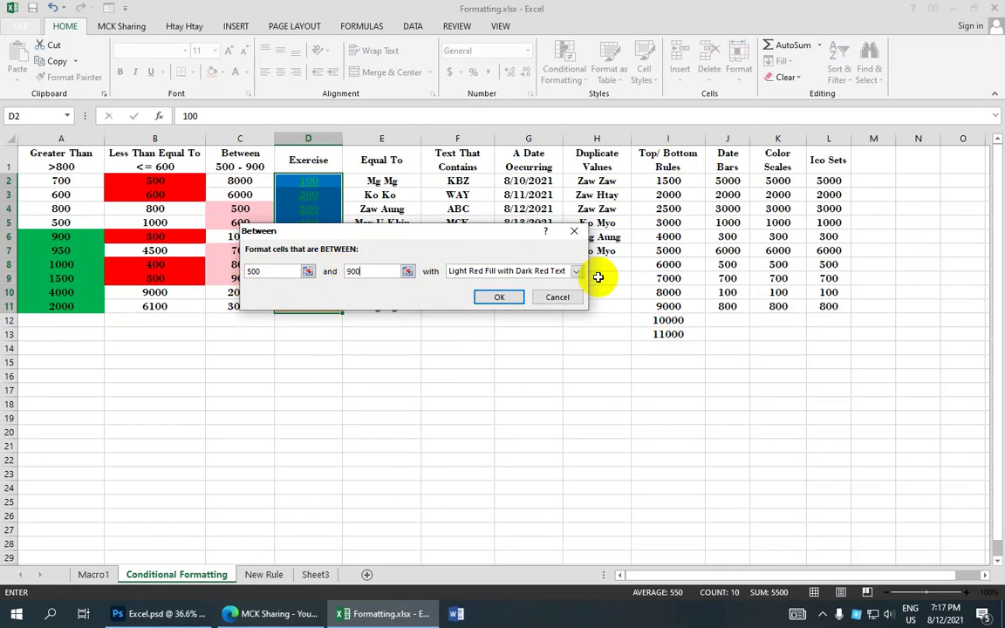
{"action": "left_click", "coordinate": [576, 271]}
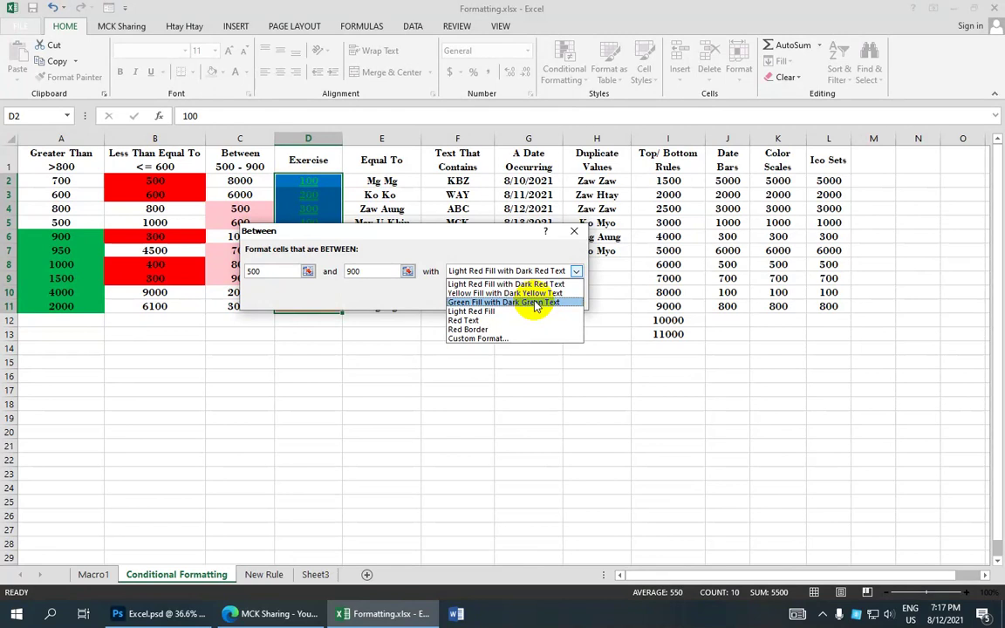
{"action": "left_click", "coordinate": [536, 305]}
{"action": "left_click", "coordinate": [530, 294]}
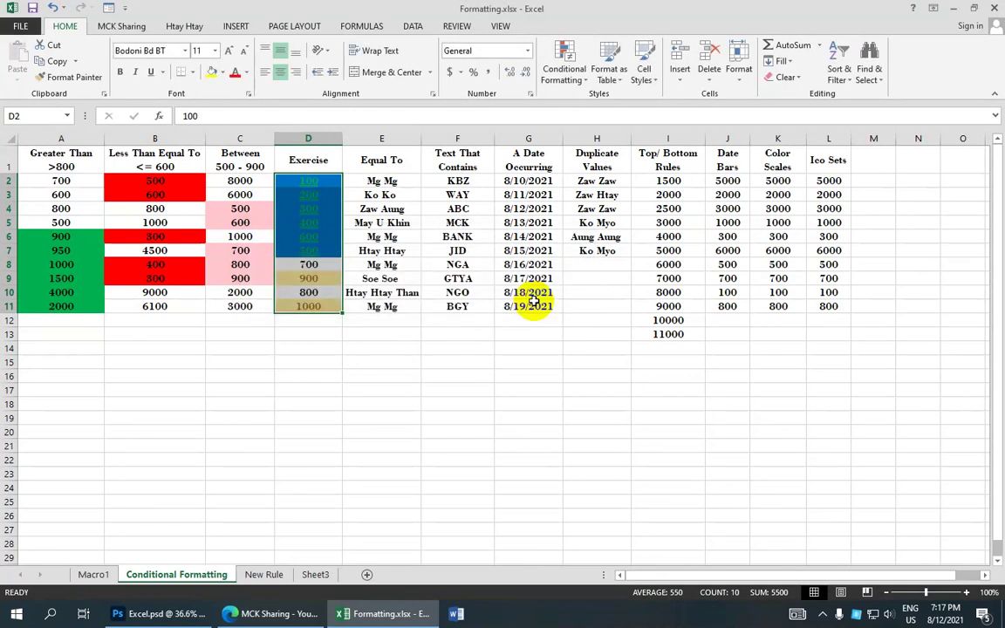
Step: Create a Between 500 and 900 rule with Green Fill with Dark Green Text
{"action": "left_click", "coordinate": [564, 61]}
{"action": "mouse_move", "coordinate": [610, 102]}
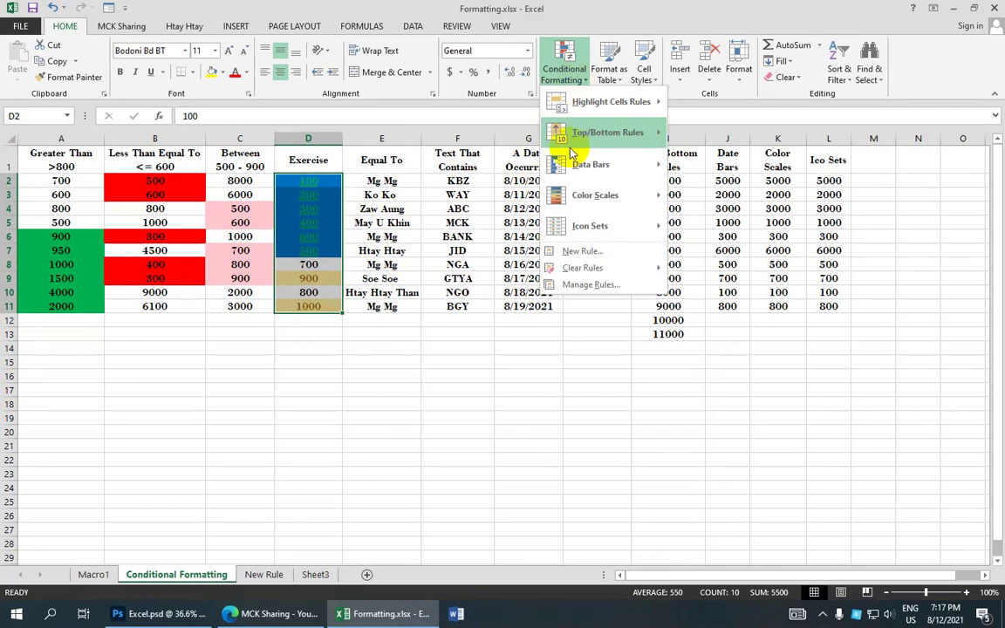
{"action": "left_click", "coordinate": [689, 164]}
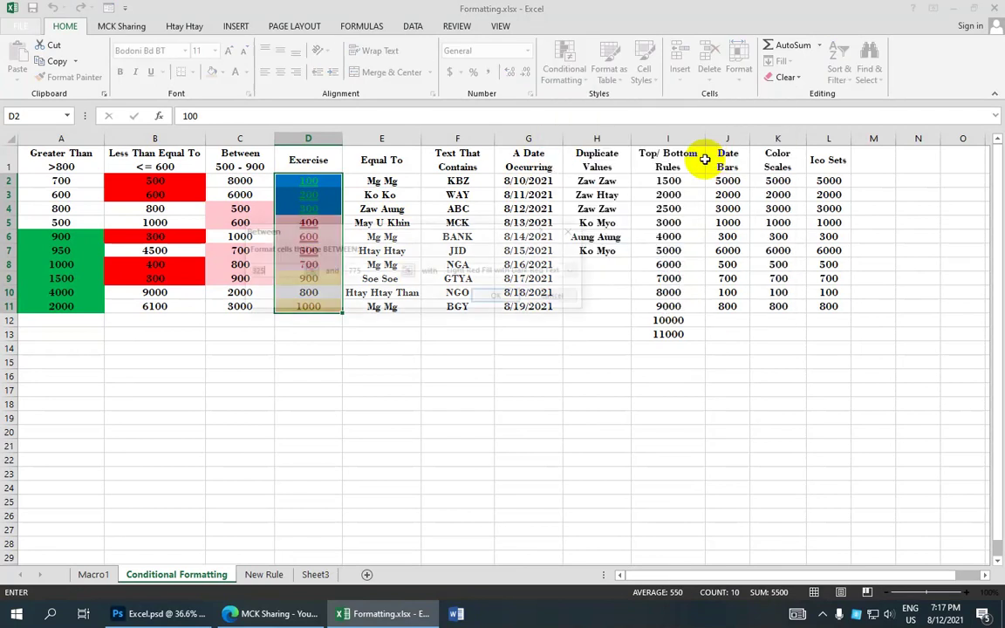
{"action": "type", "text": "500"}
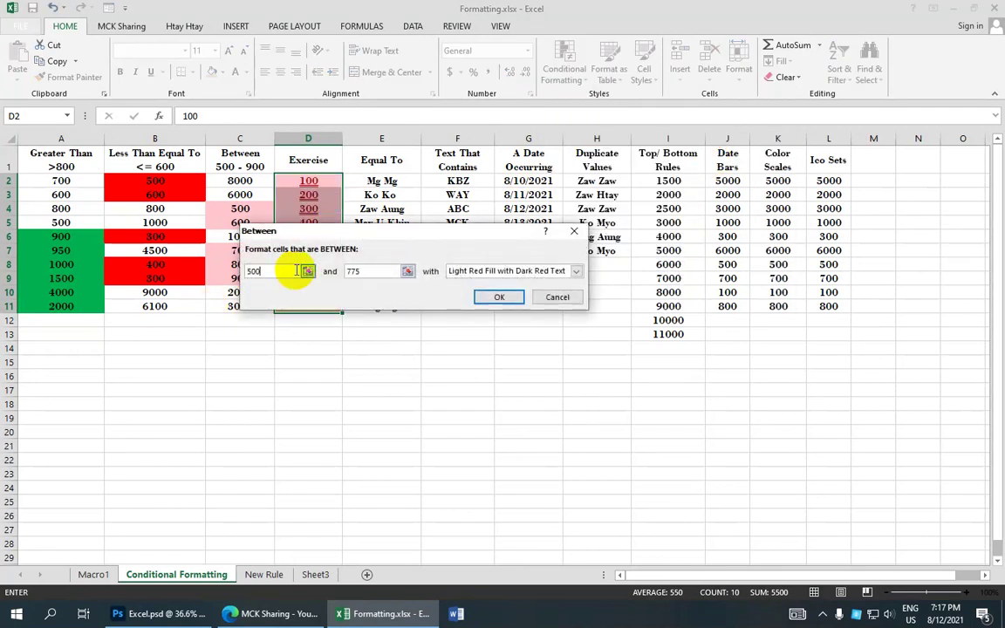
{"action": "left_click", "coordinate": [360, 270]}
{"action": "left_click", "coordinate": [330, 271]}
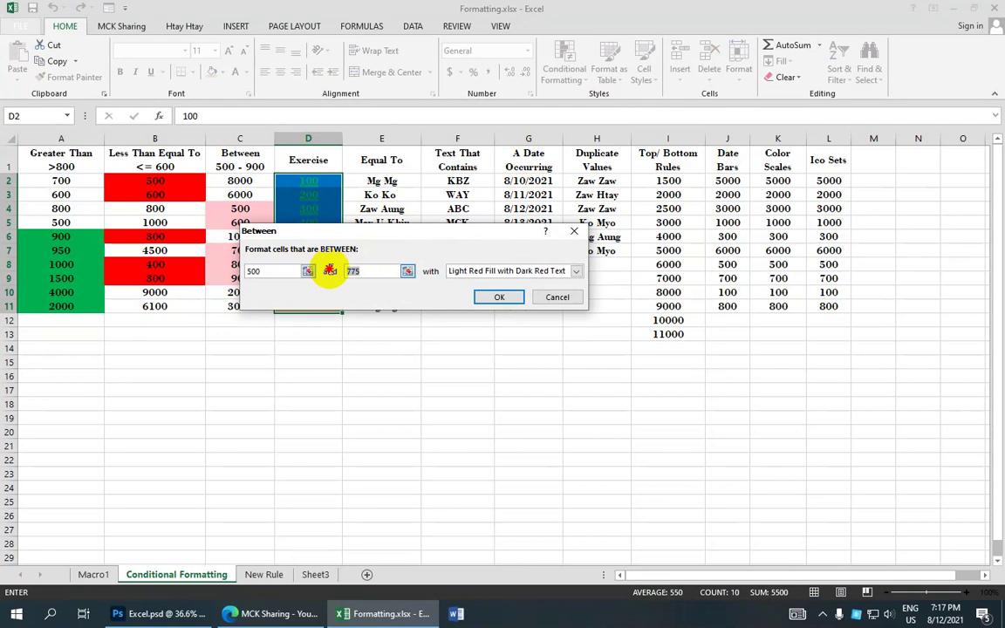
{"action": "type", "text": "900"}
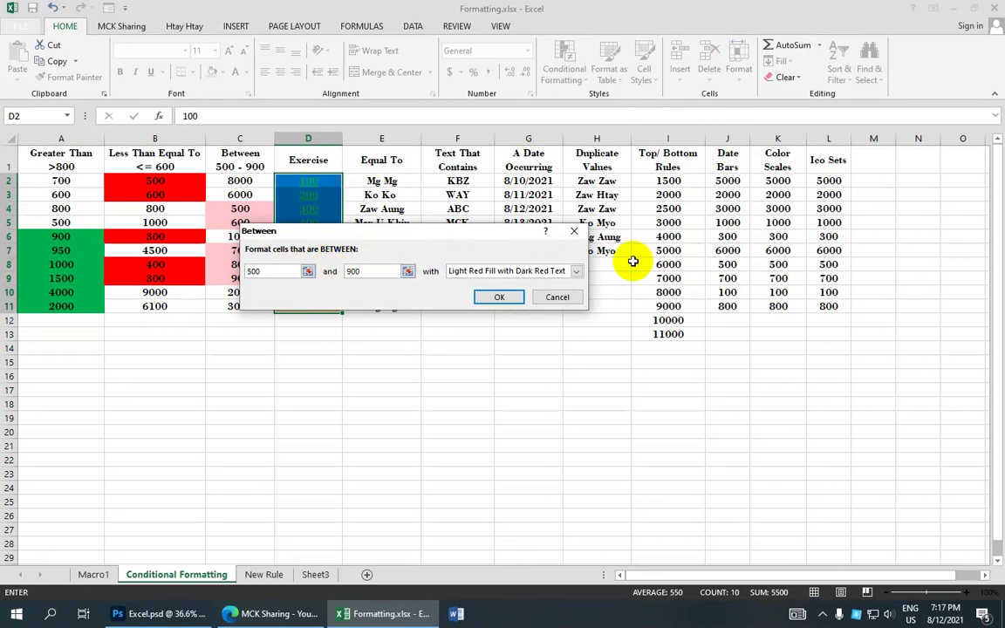
{"action": "left_click", "coordinate": [576, 271]}
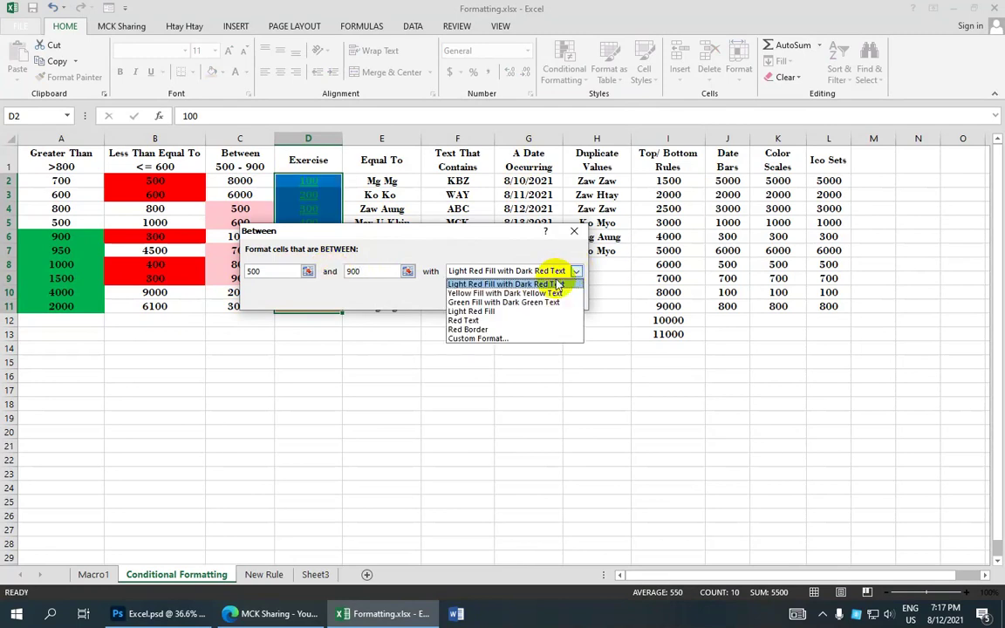
{"action": "left_click", "coordinate": [493, 302]}
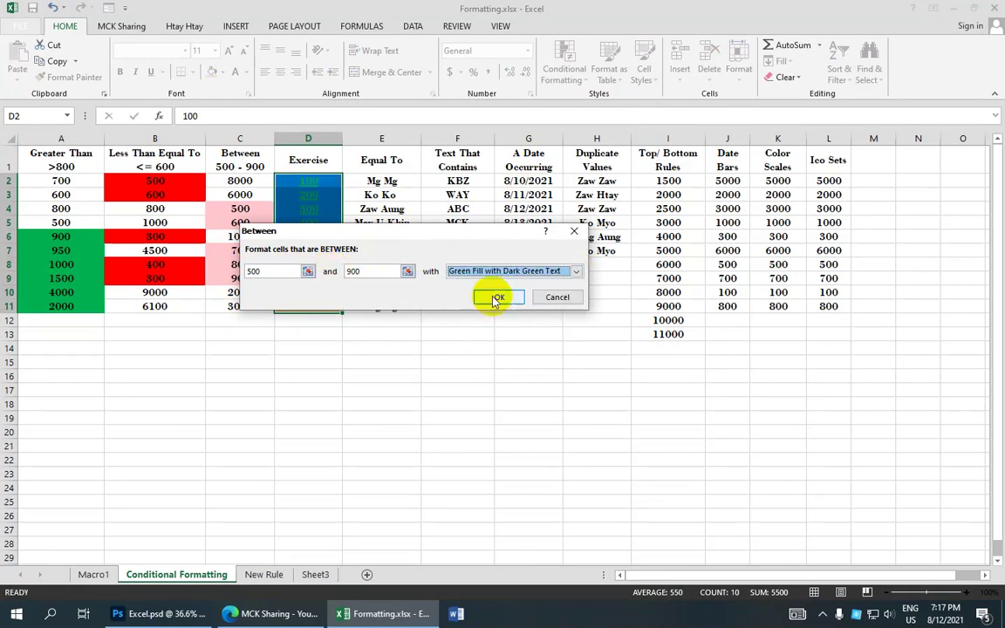
{"action": "left_click", "coordinate": [495, 297]}
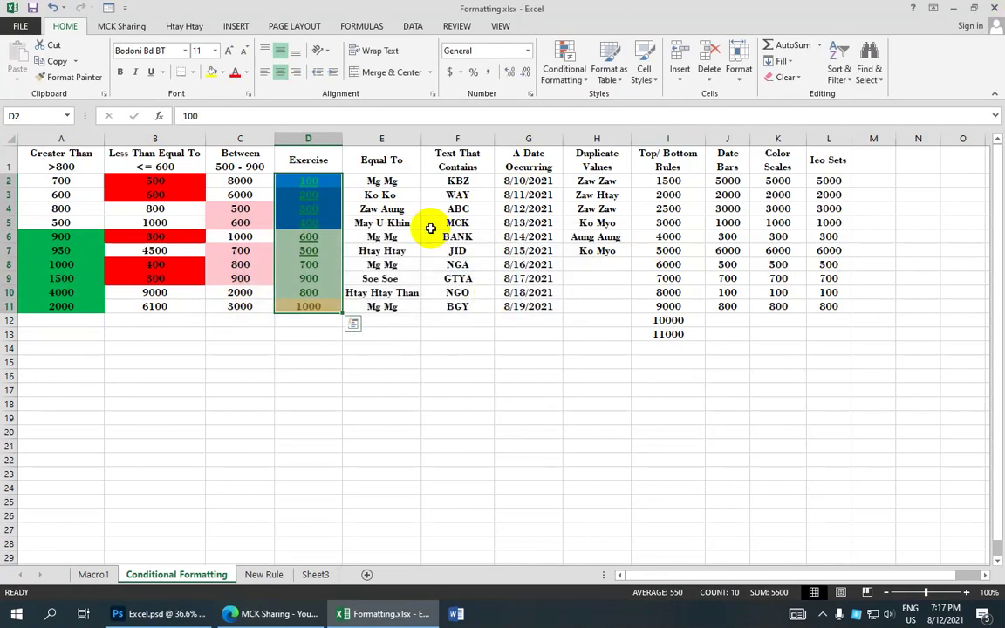
Step: Reselect D2:D11 and bring up the Conditional Formatting Rules Manager
{"action": "left_click", "coordinate": [303, 294]}
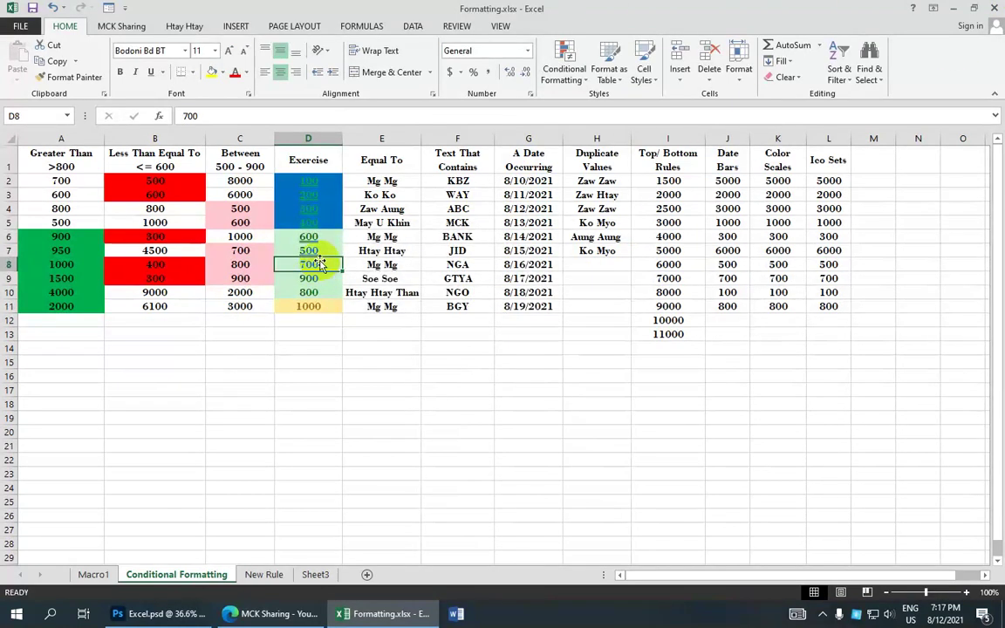
{"action": "left_click", "coordinate": [321, 184]}
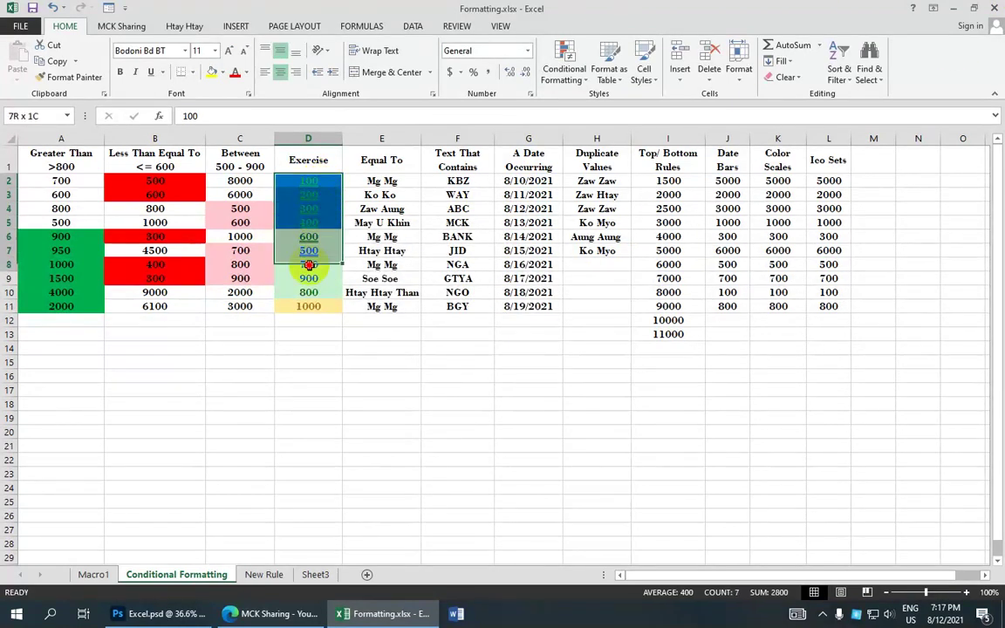
{"action": "left_click_drag", "start_coordinate": [321, 184], "coordinate": [307, 306]}
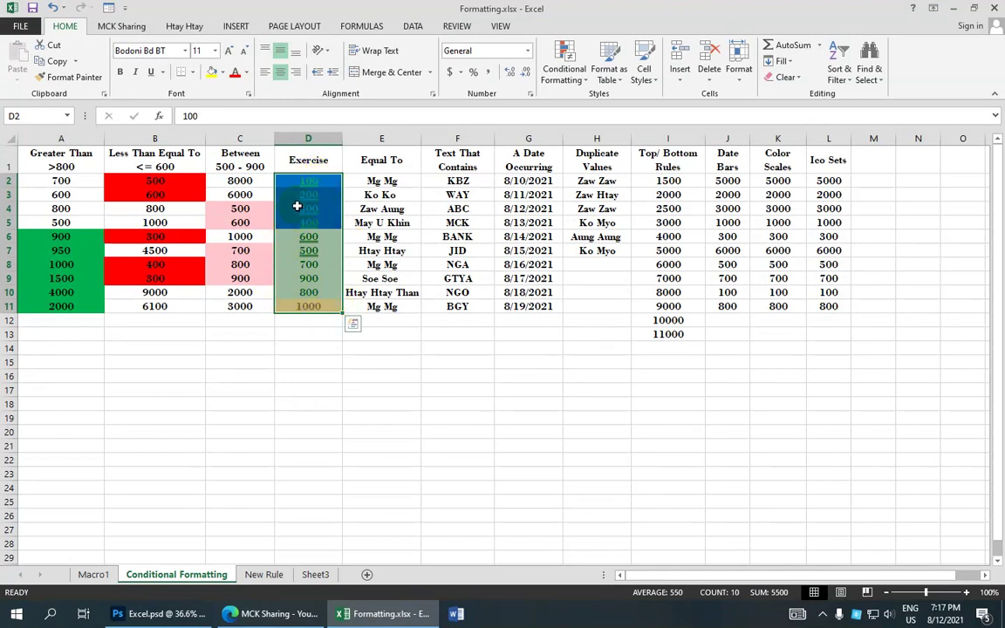
{"action": "left_click", "coordinate": [578, 78]}
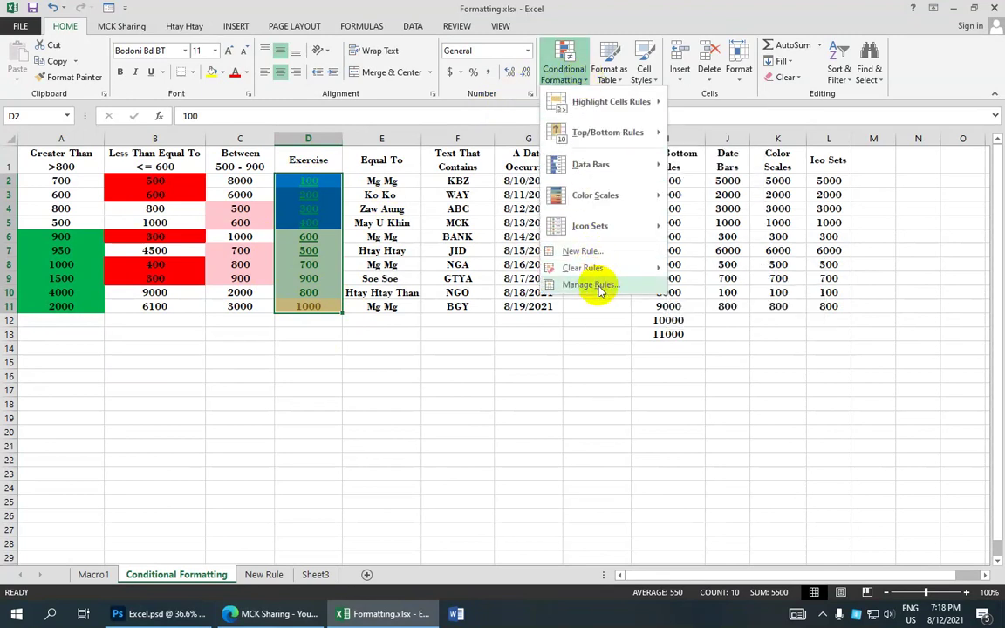
{"action": "left_click", "coordinate": [564, 70]}
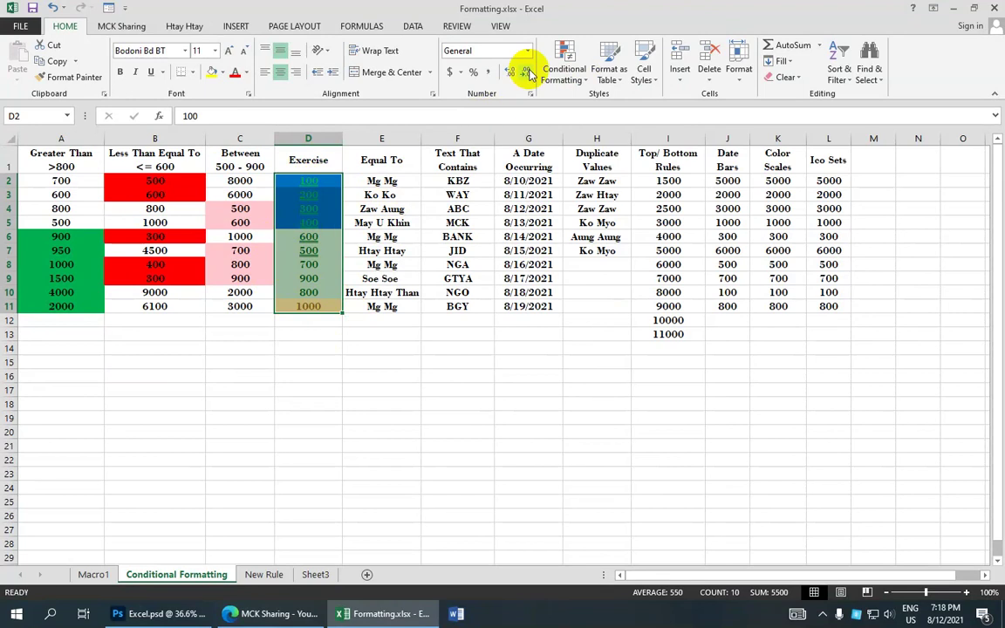
{"action": "left_click", "coordinate": [564, 69]}
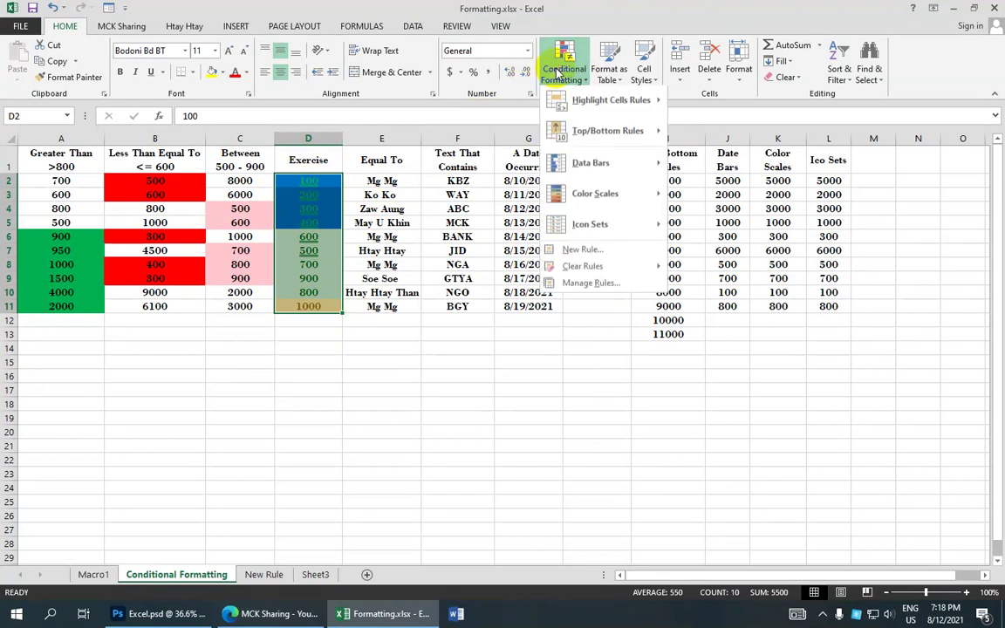
{"action": "left_click", "coordinate": [586, 285]}
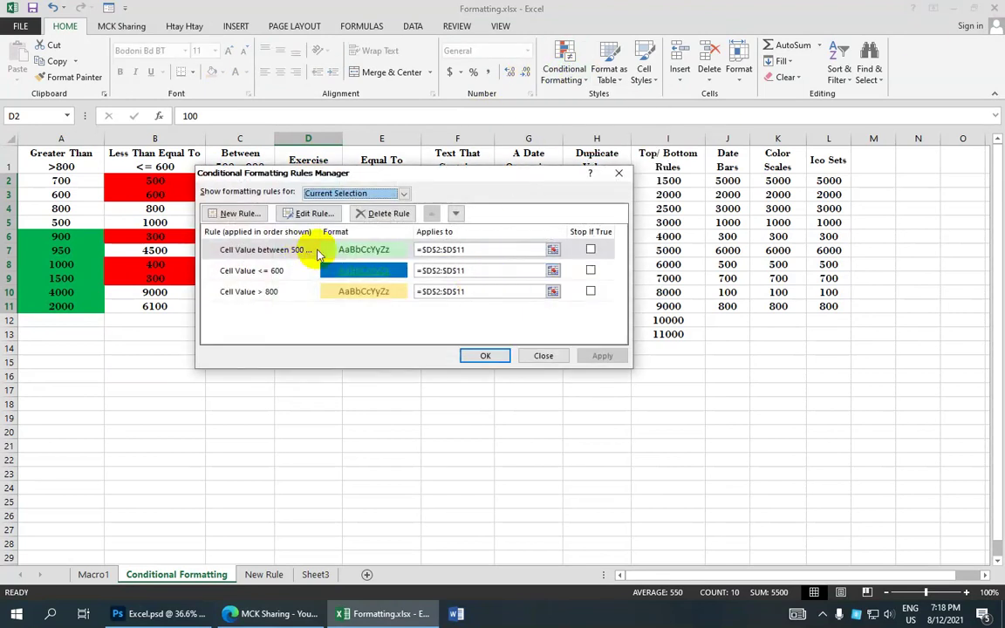
Step: Open the 'Cell Value between 500 and 900' rule in the Rules Manager for editing
{"action": "left_click_drag", "start_coordinate": [444, 174], "coordinate": [594, 169]}
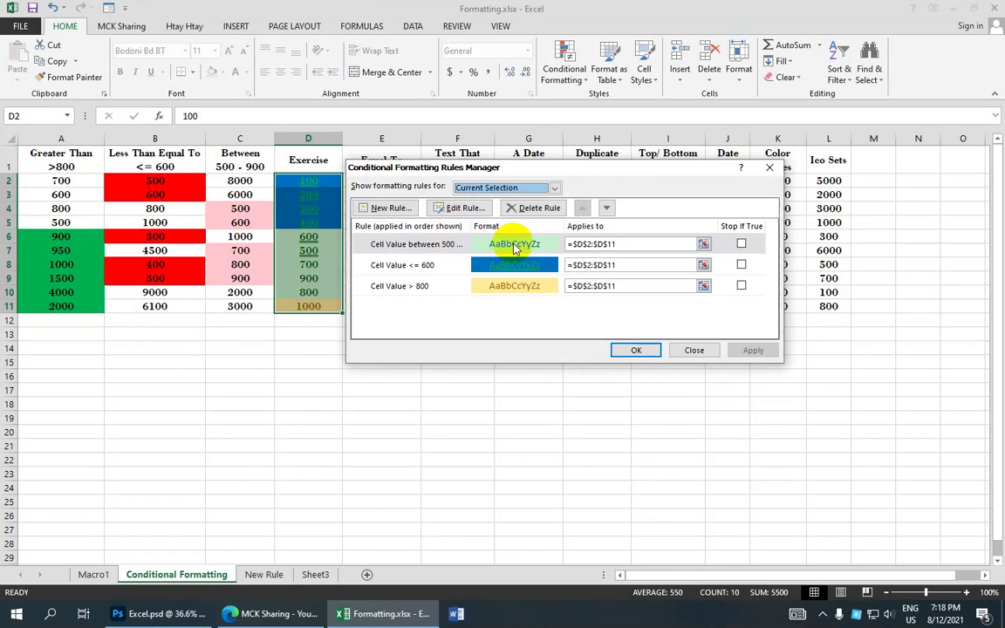
{"action": "left_click", "coordinate": [515, 246]}
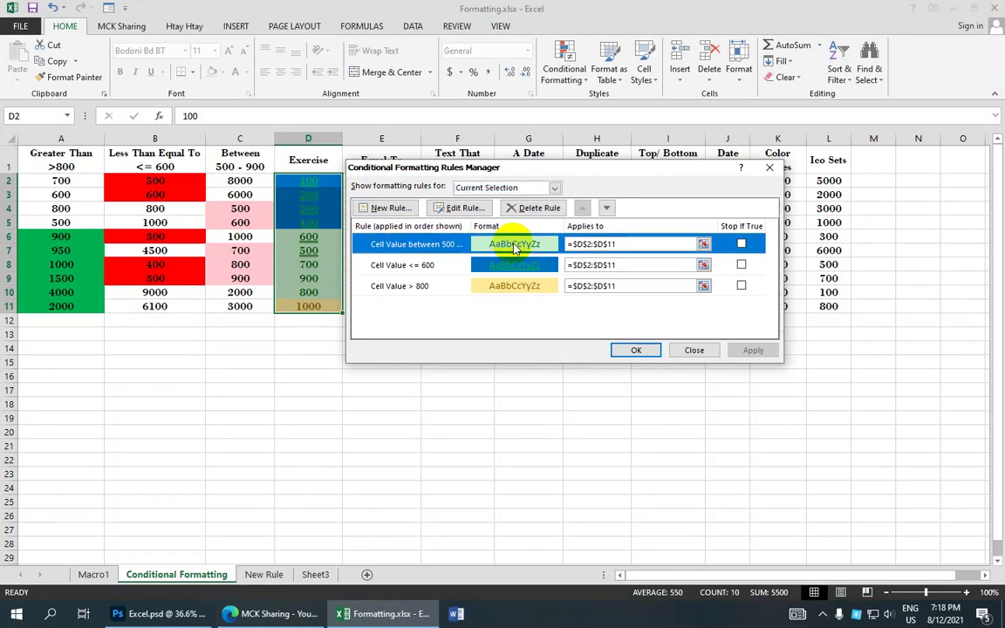
{"action": "left_click", "coordinate": [465, 210]}
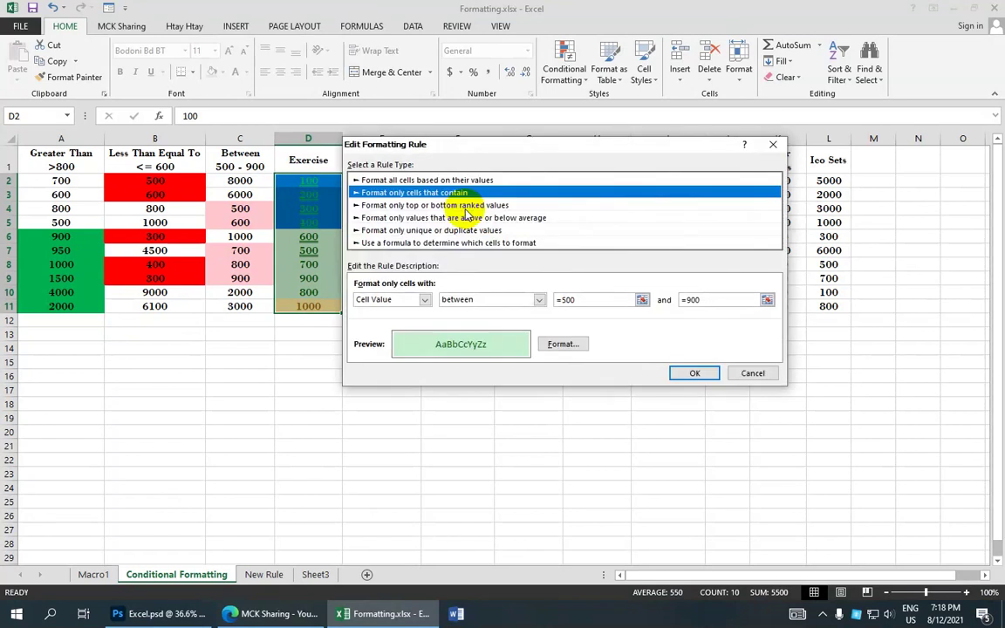
Step: Change the 500–900 rule's format to a dark brown fill with Automatic font colour and save it
{"action": "left_click", "coordinate": [556, 346]}
{"action": "left_click", "coordinate": [521, 96]}
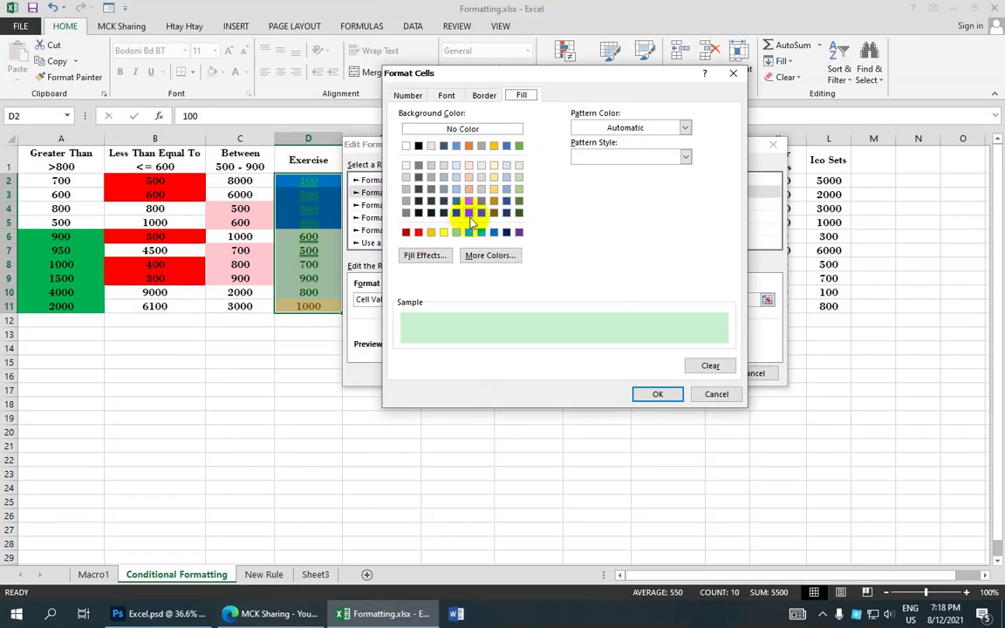
{"action": "left_click", "coordinate": [469, 212]}
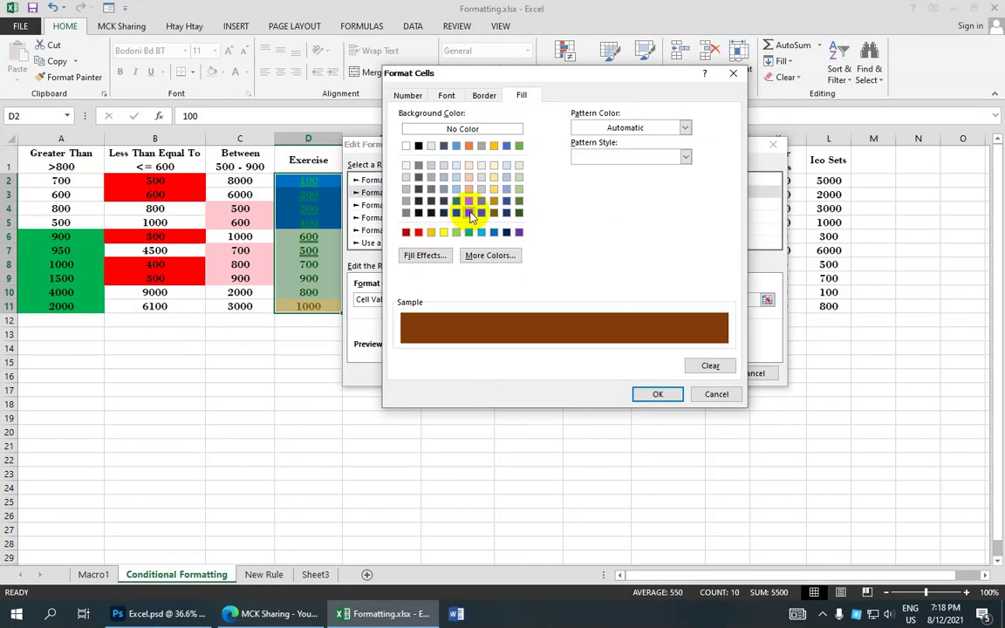
{"action": "left_click", "coordinate": [446, 95]}
{"action": "left_click", "coordinate": [657, 211]}
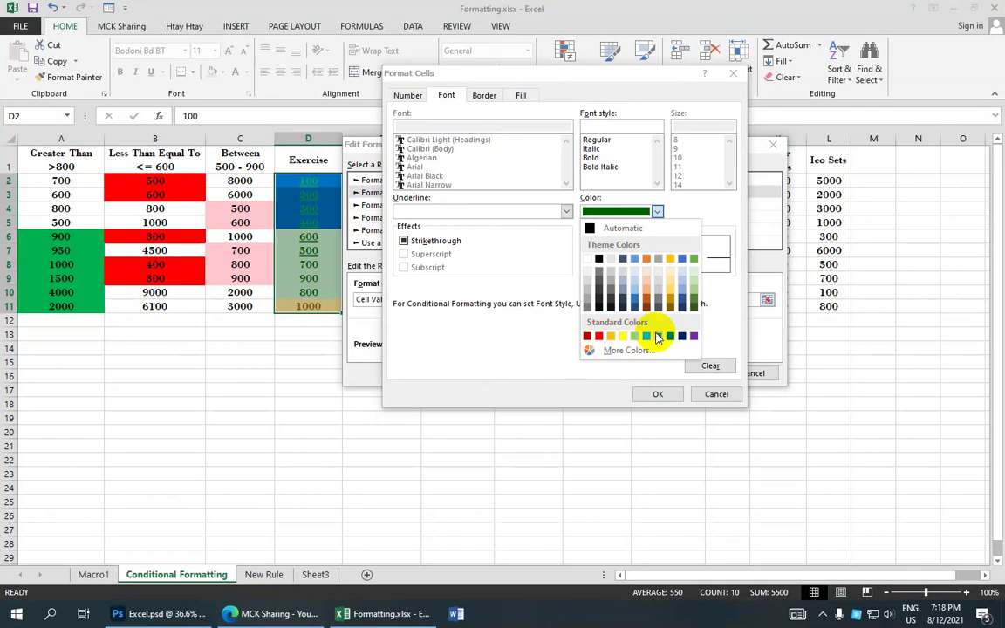
{"action": "left_click", "coordinate": [618, 231]}
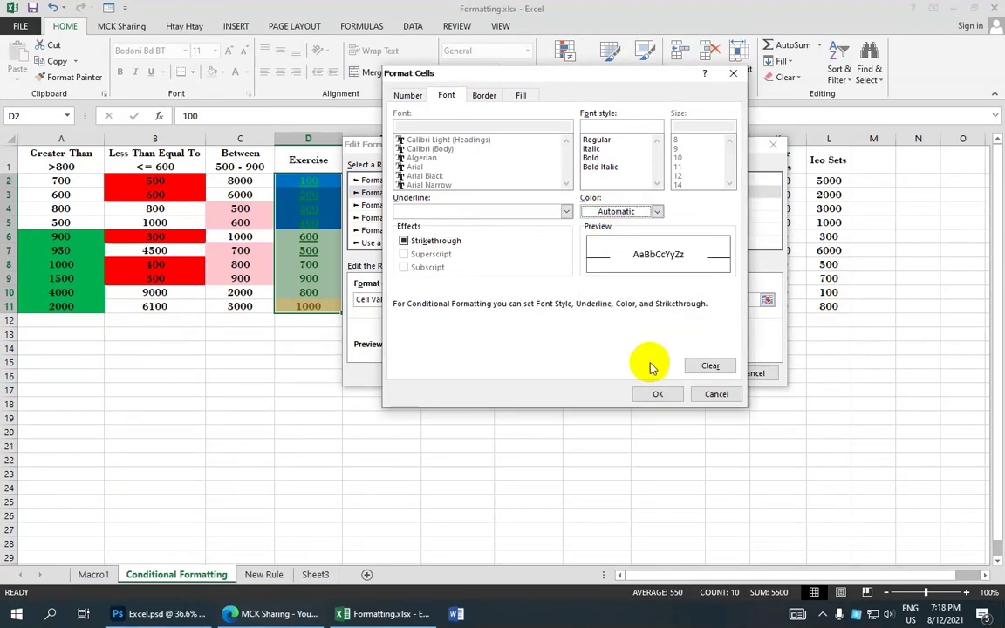
{"action": "left_click", "coordinate": [661, 395]}
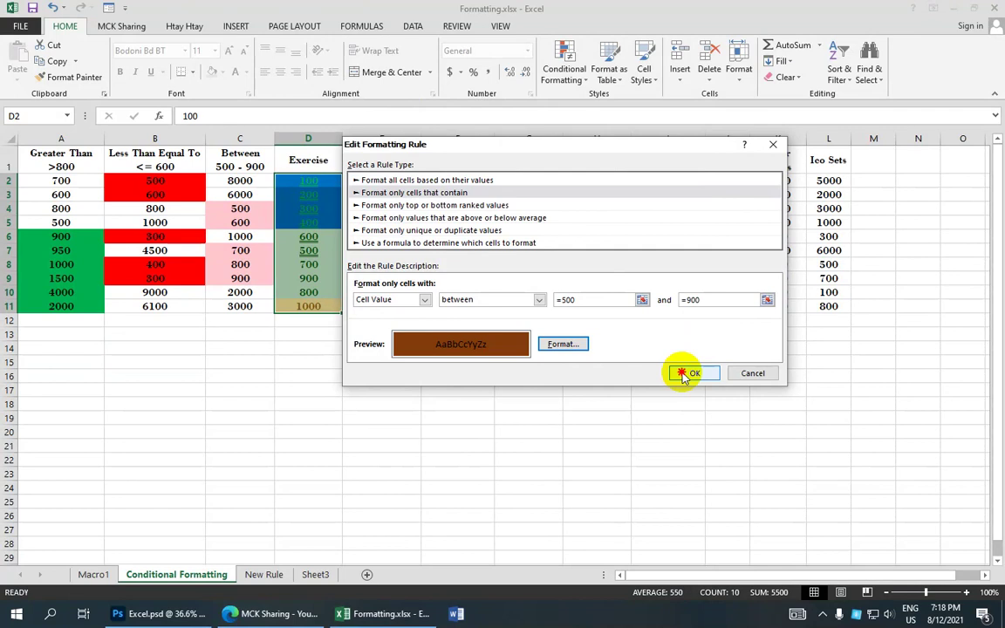
{"action": "left_click", "coordinate": [681, 371]}
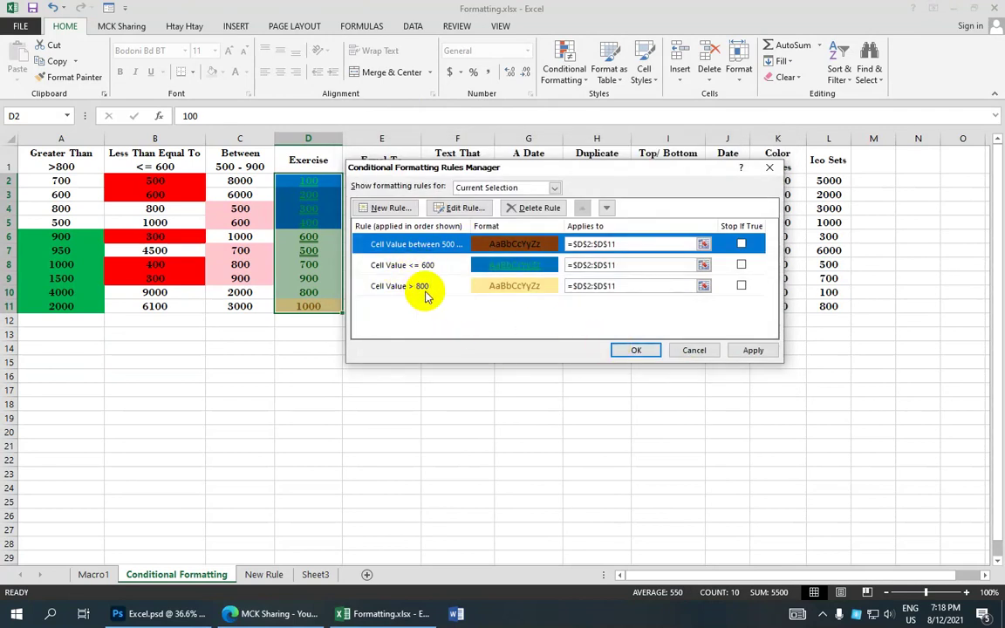
Step: Delete the Cell Value > 800 and Cell Value <= 600 rules and close the Rules Manager
{"action": "left_click", "coordinate": [502, 291]}
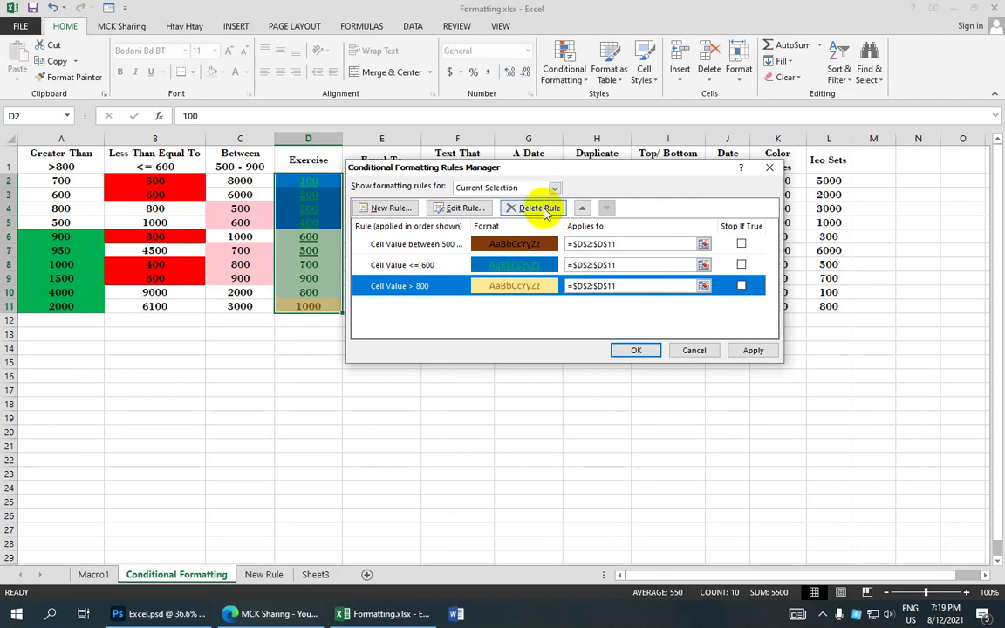
{"action": "left_click", "coordinate": [541, 208]}
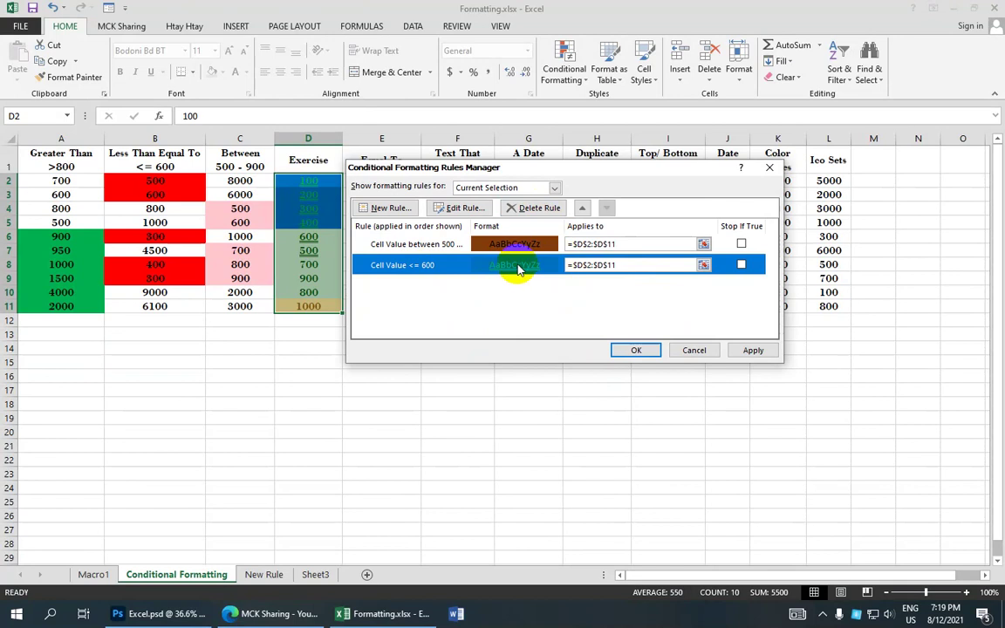
{"action": "left_click", "coordinate": [541, 212]}
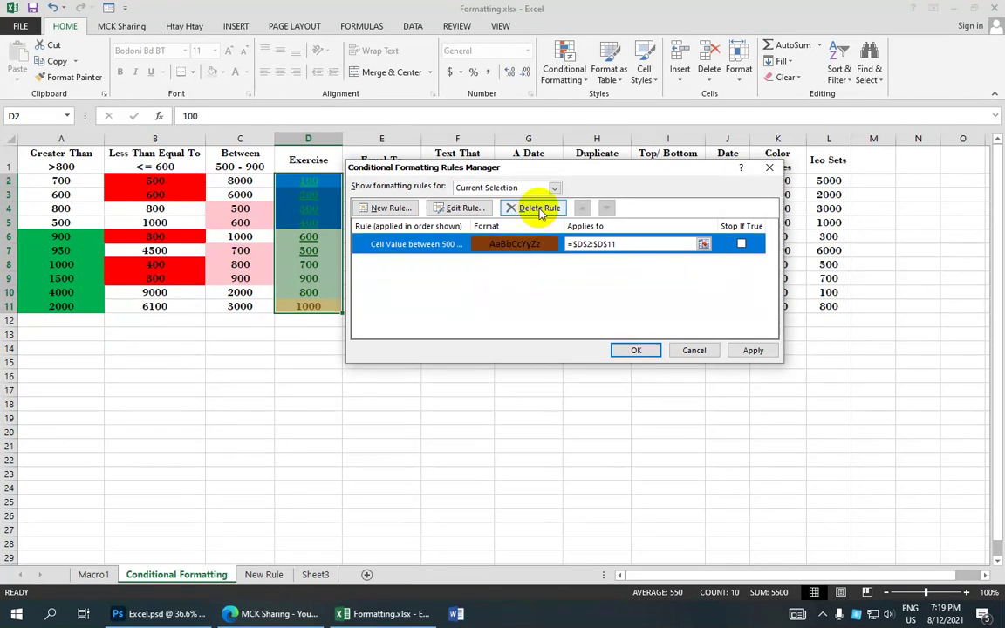
{"action": "left_click", "coordinate": [624, 351]}
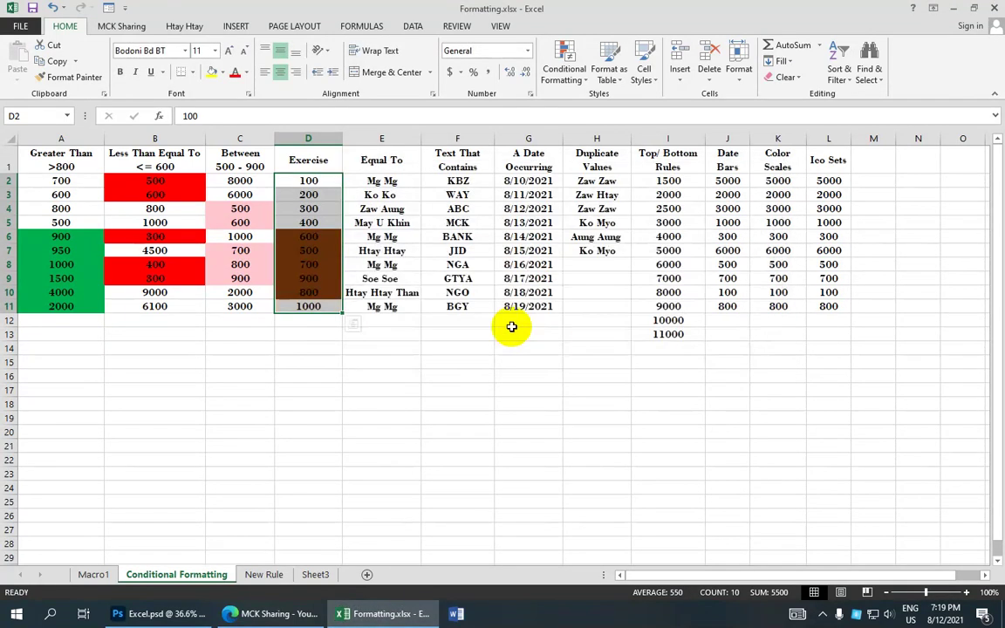
{"action": "left_click", "coordinate": [321, 244]}
{"action": "left_click", "coordinate": [314, 252]}
{"action": "left_click", "coordinate": [321, 292]}
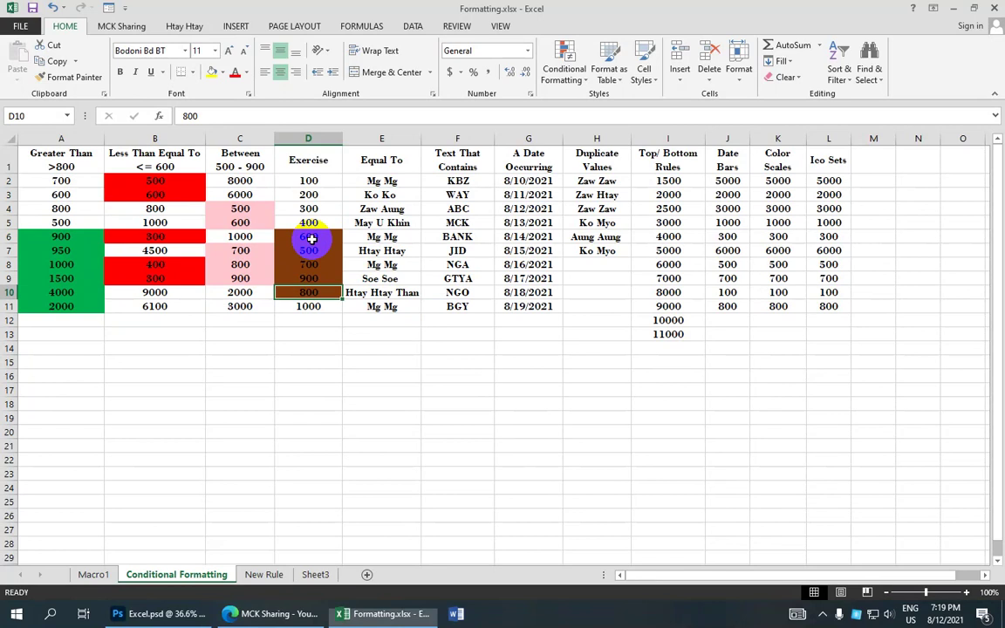
{"action": "left_click", "coordinate": [322, 236]}
{"action": "left_click", "coordinate": [324, 251]}
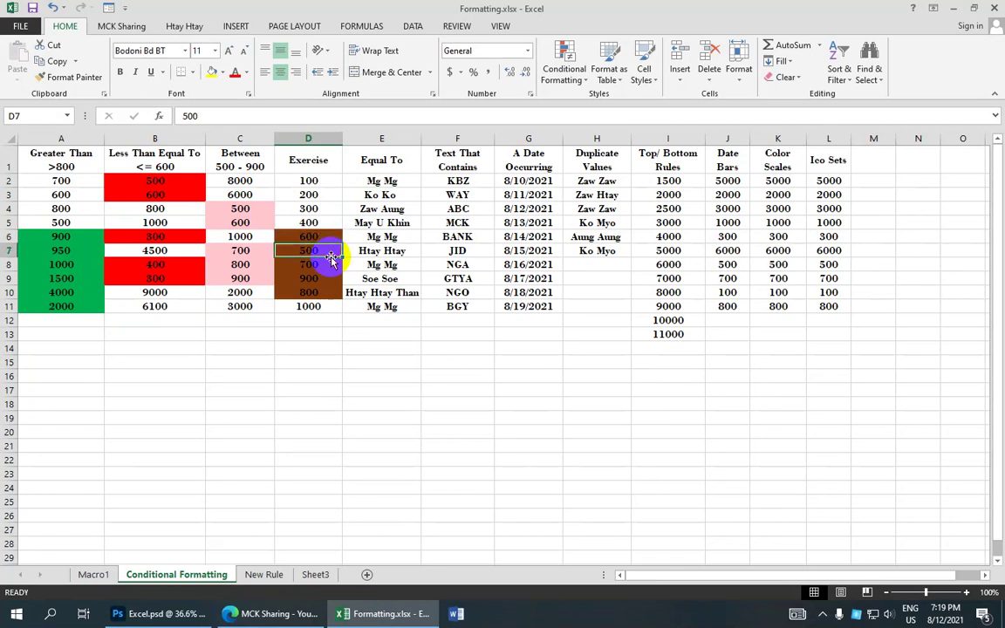
{"action": "left_click", "coordinate": [321, 278]}
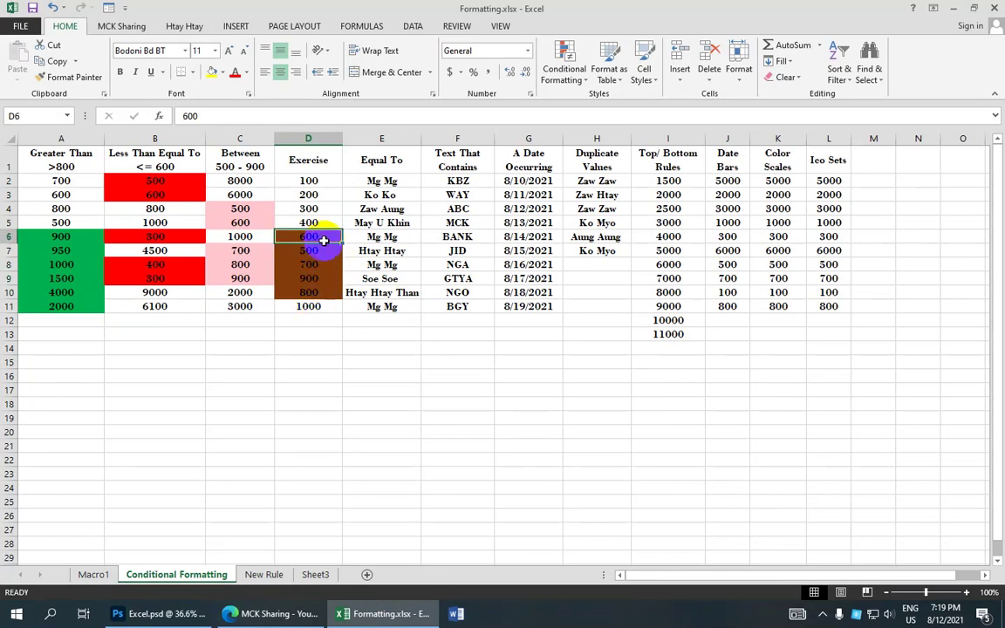
{"action": "left_click", "coordinate": [325, 251]}
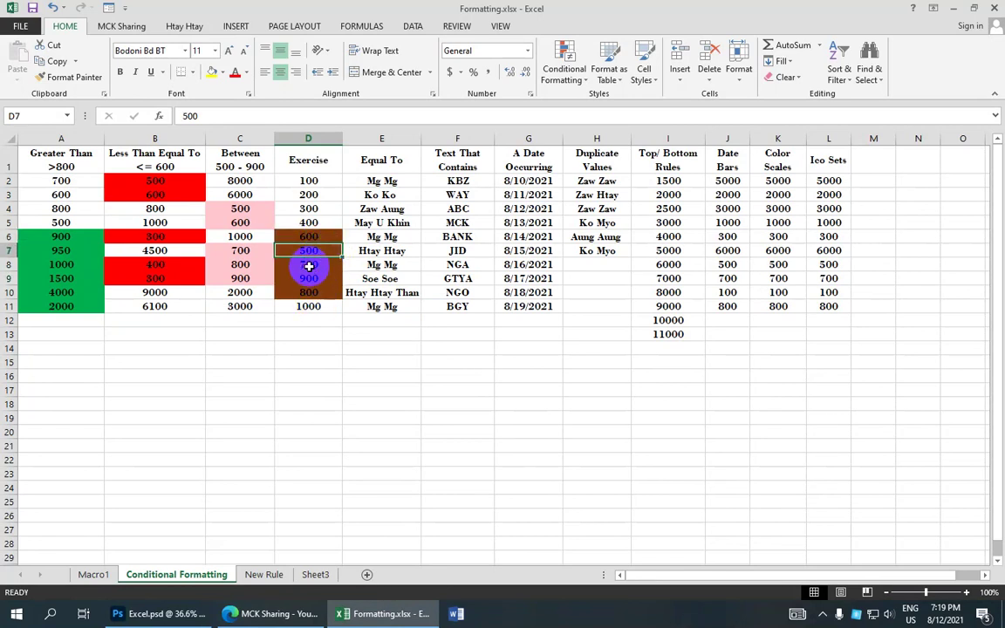
{"action": "left_click", "coordinate": [309, 266]}
{"action": "left_click", "coordinate": [316, 252]}
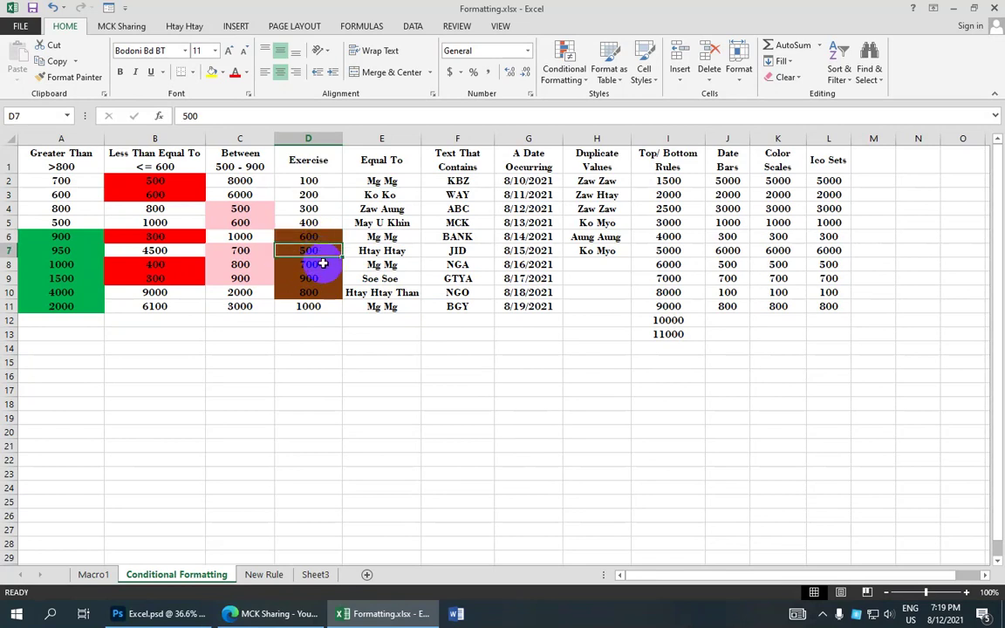
{"action": "left_click", "coordinate": [323, 264]}
{"action": "left_click", "coordinate": [324, 278]}
{"action": "left_click", "coordinate": [323, 294]}
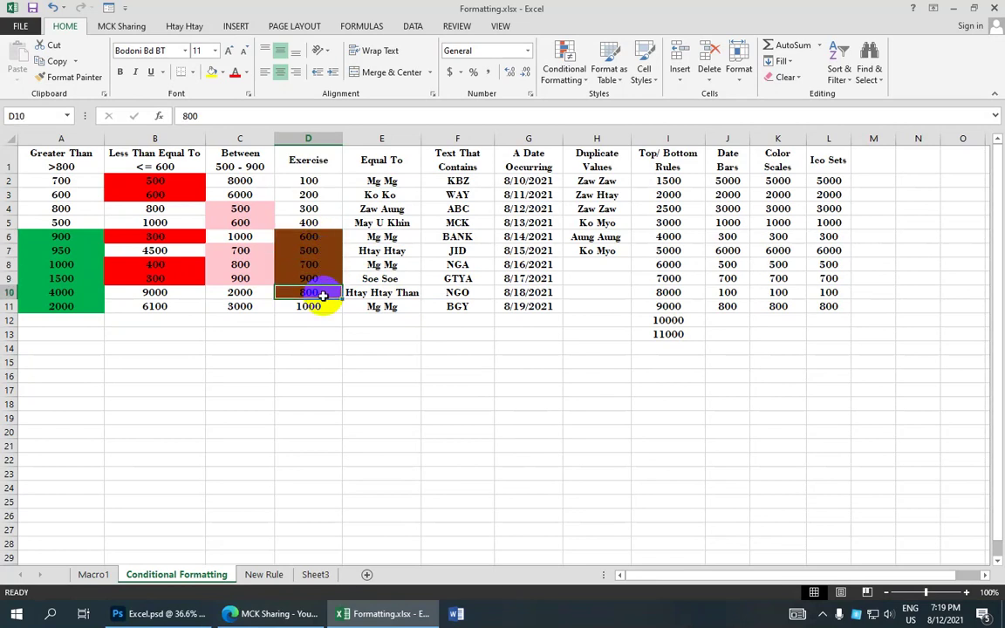
{"action": "left_click", "coordinate": [390, 183]}
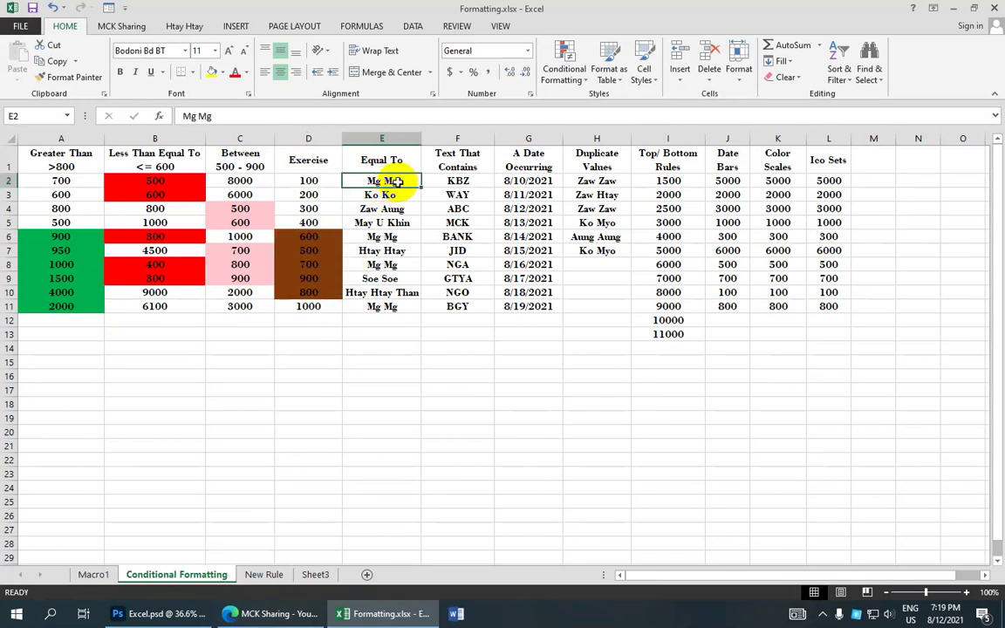
Step: Add an Equal To 'Mg Mg' rule to E2:E11 using Yellow Fill with Dark Yellow Text
{"action": "left_click_drag", "start_coordinate": [410, 185], "coordinate": [417, 306]}
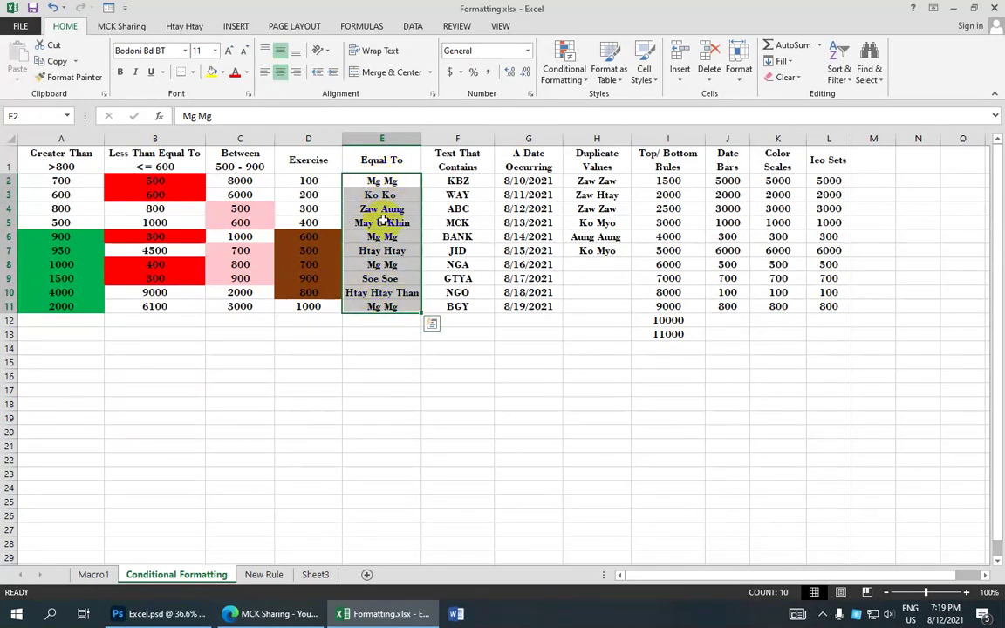
{"action": "left_click", "coordinate": [564, 85]}
{"action": "mouse_move", "coordinate": [611, 102]}
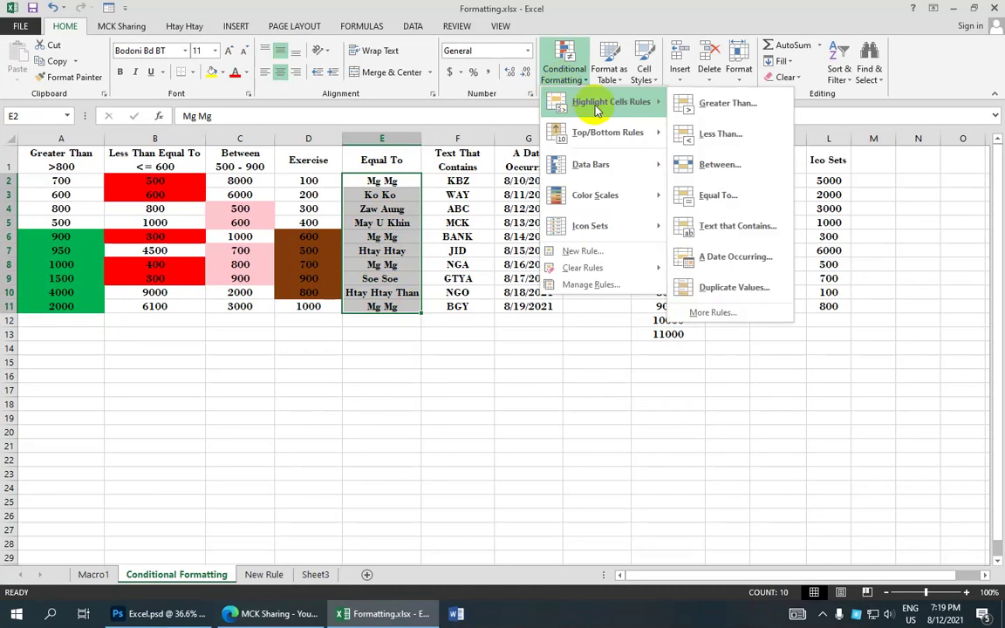
{"action": "left_click", "coordinate": [718, 199]}
{"action": "mouse_move", "coordinate": [588, 225]}
{"action": "left_mouse_down"}
{"action": "mouse_move", "coordinate": [573, 299]}
{"action": "mouse_move", "coordinate": [452, 335]}
{"action": "left_mouse_up"}
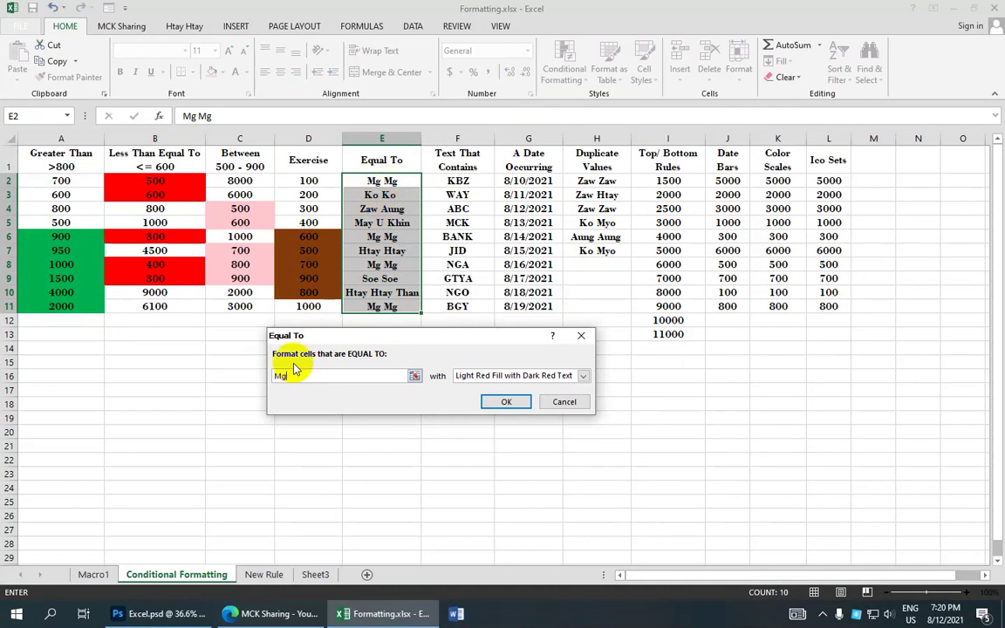
{"action": "type", "text": " M"}
{"action": "type", "text": "g"}
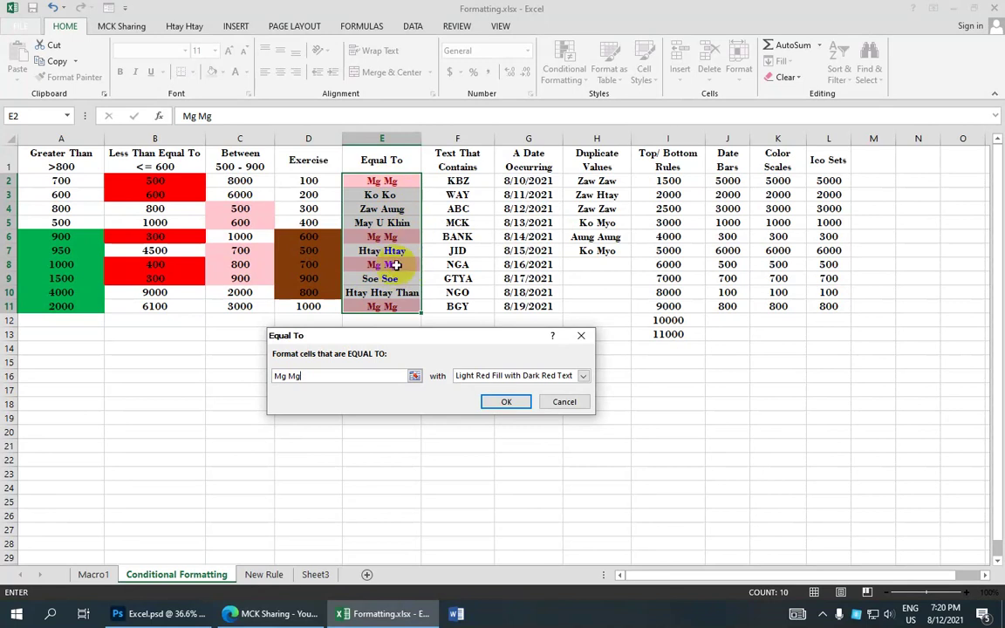
{"action": "left_click", "coordinate": [581, 375]}
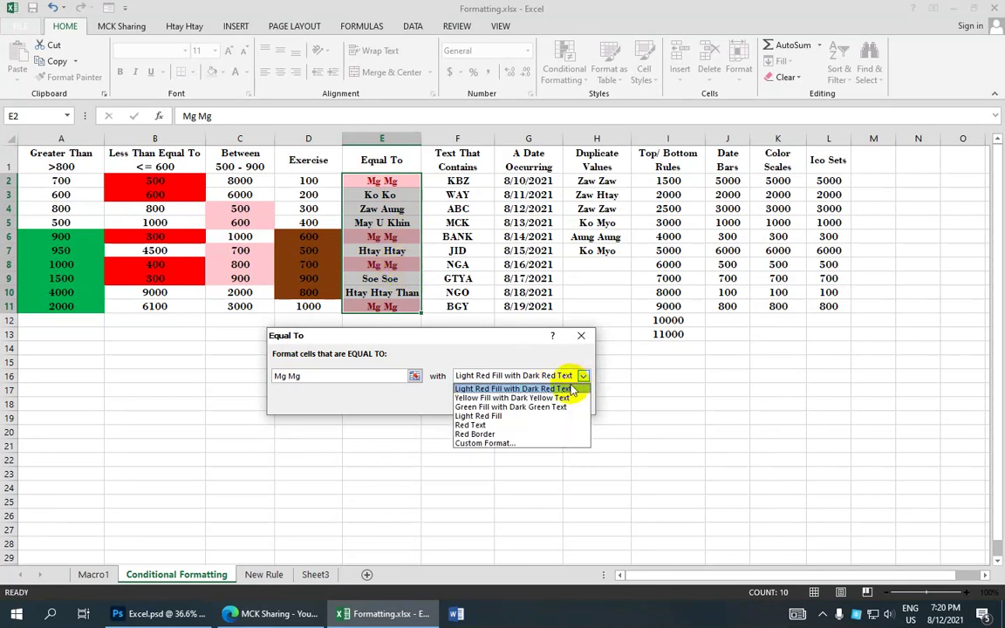
{"action": "left_click", "coordinate": [550, 399]}
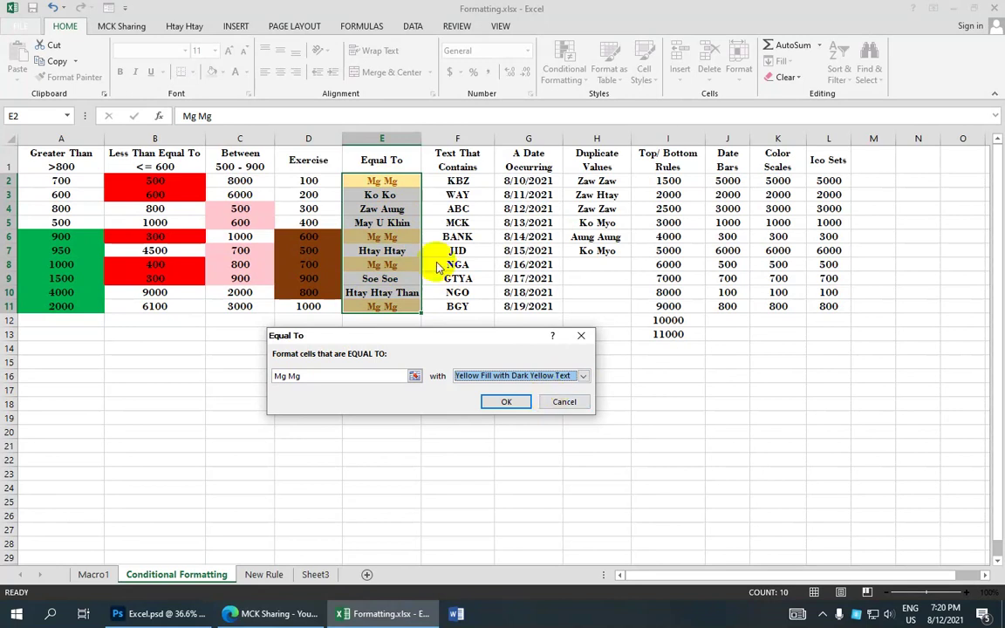
{"action": "left_click", "coordinate": [504, 402]}
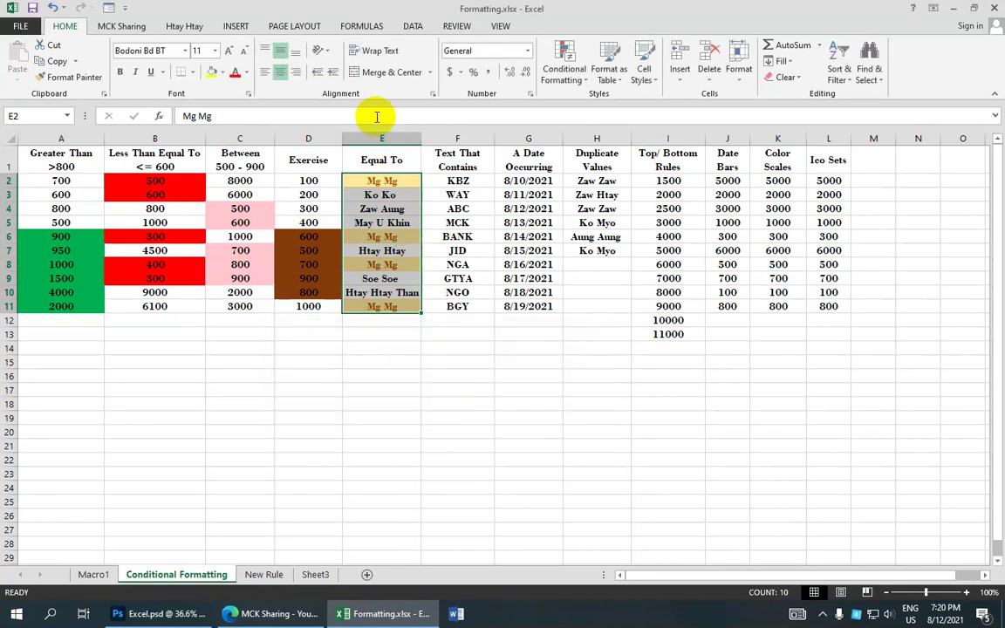
{"action": "left_click", "coordinate": [393, 179]}
{"action": "key", "text": "Down"}
{"action": "key", "text": "Down"}
{"action": "key", "text": "Down"}
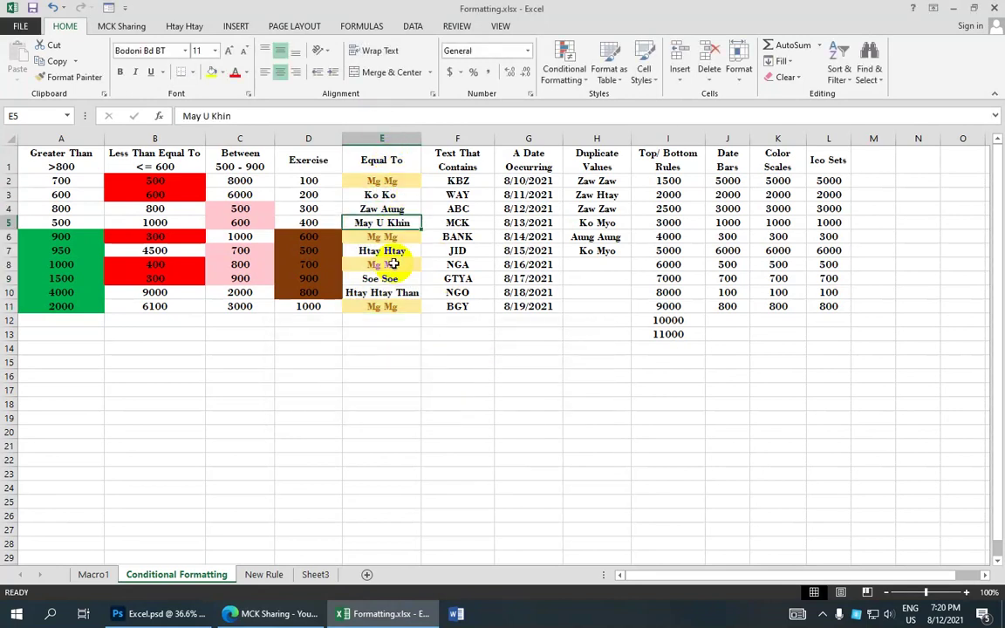
{"action": "key", "text": "Down"}
{"action": "key", "text": "Down"}
{"action": "key", "text": "Down"}
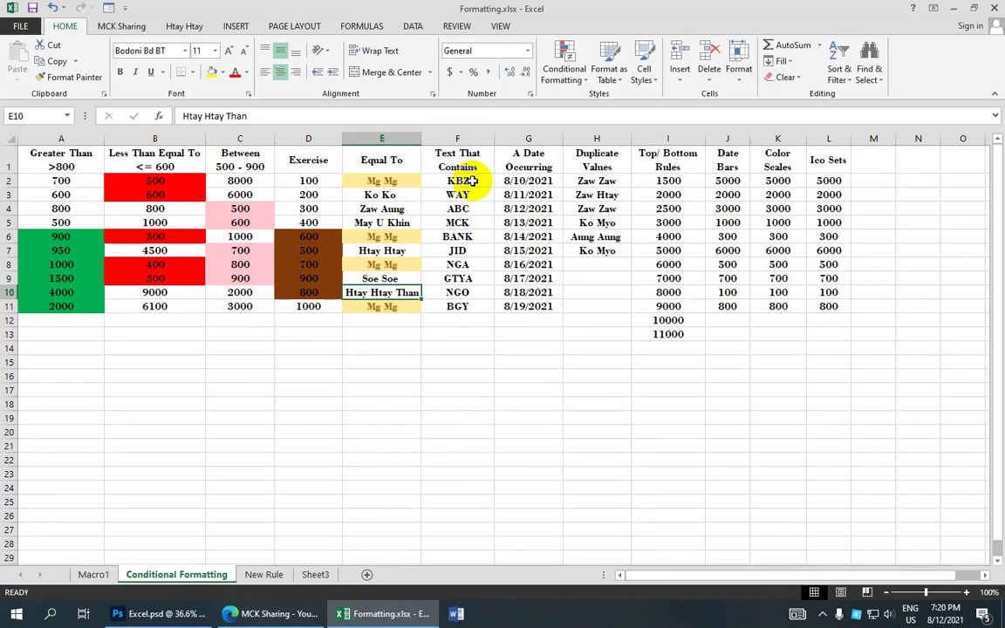
Step: Start a Text That Contains rule on F2:F11 matching 'B' and open its format list
{"action": "left_click_drag", "start_coordinate": [469, 181], "coordinate": [460, 306]}
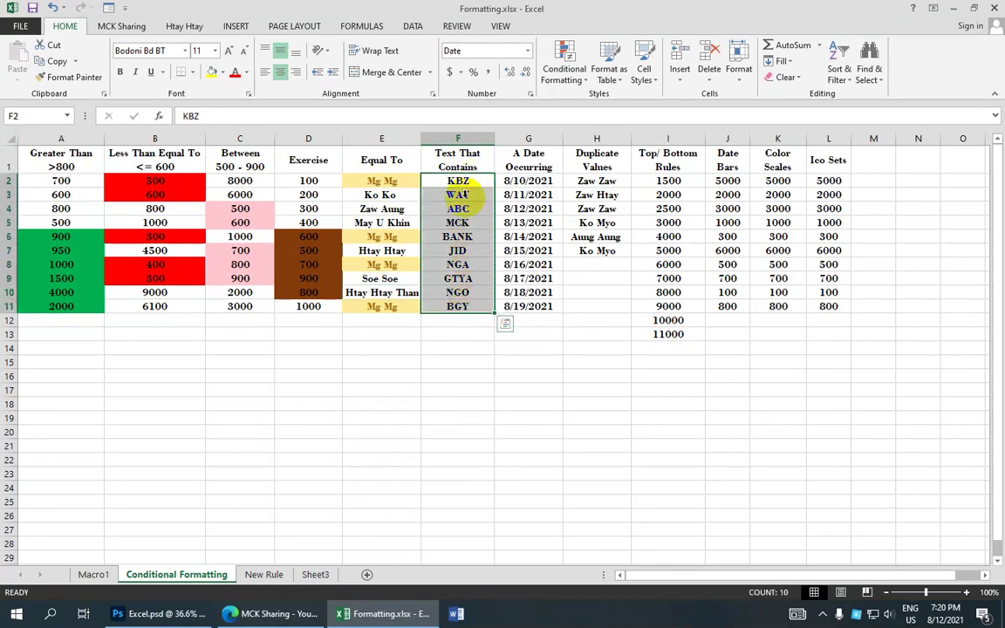
{"action": "left_click", "coordinate": [567, 79]}
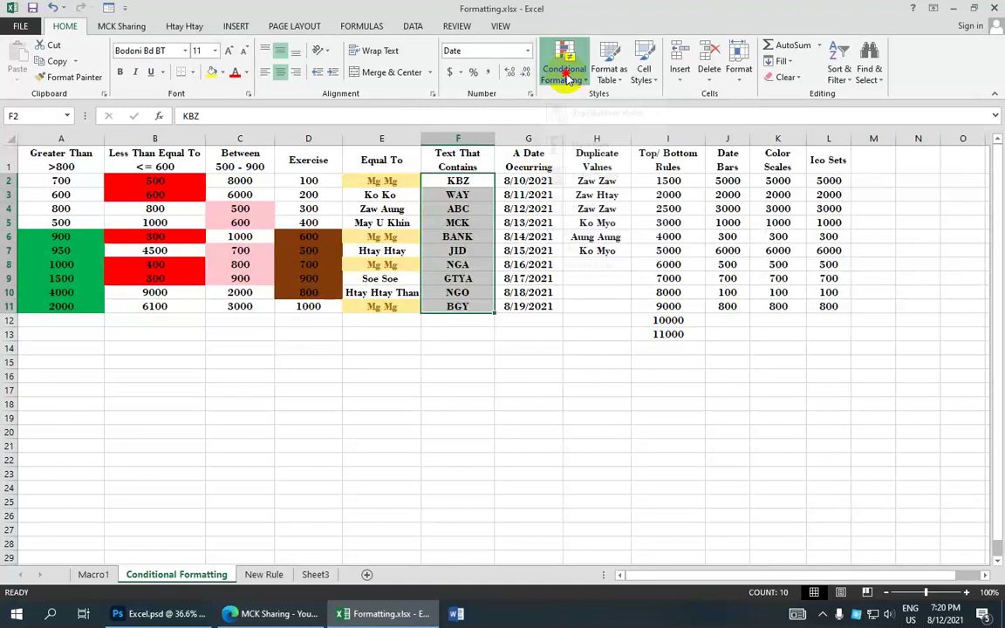
{"action": "mouse_move", "coordinate": [611, 102]}
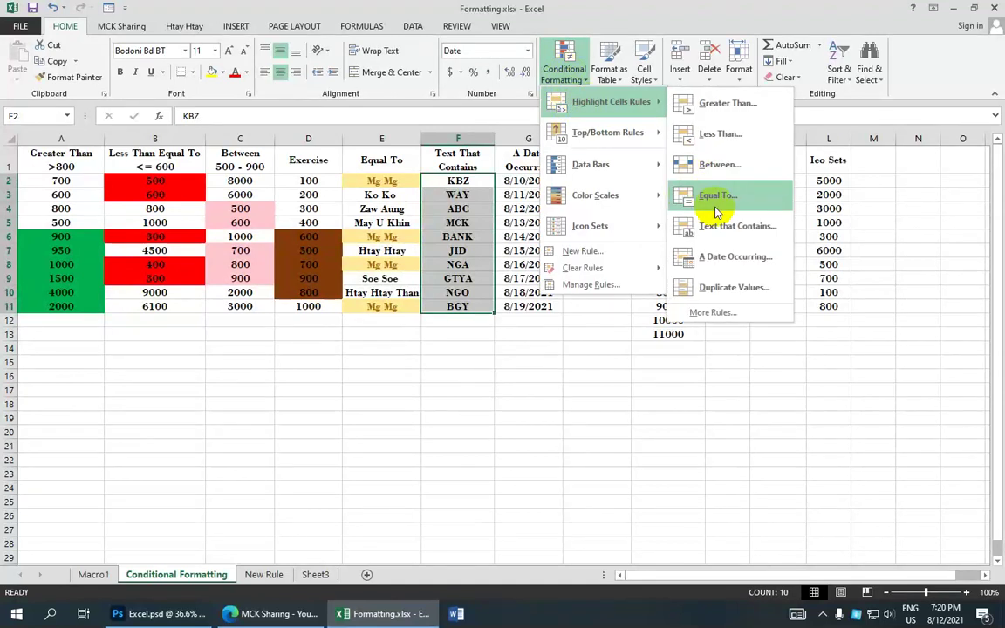
{"action": "left_click", "coordinate": [729, 229]}
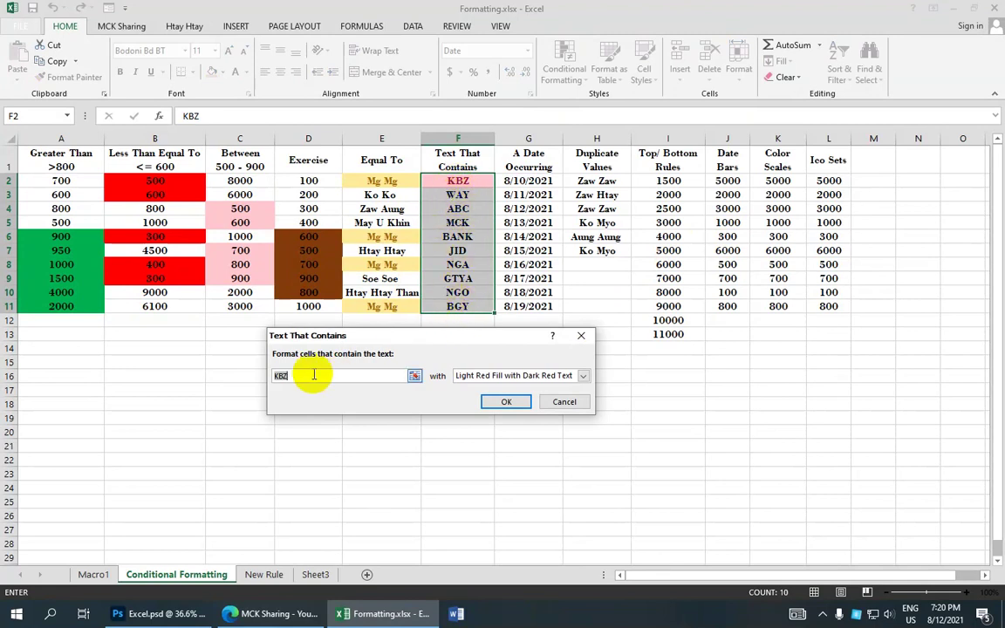
{"action": "type", "text": "a"}
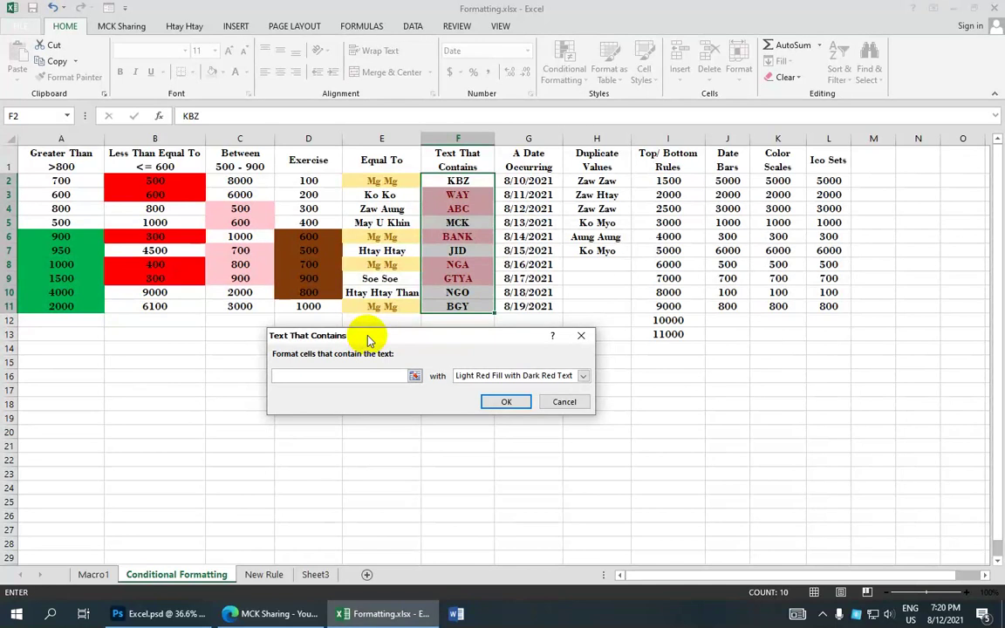
{"action": "type", "text": "B"}
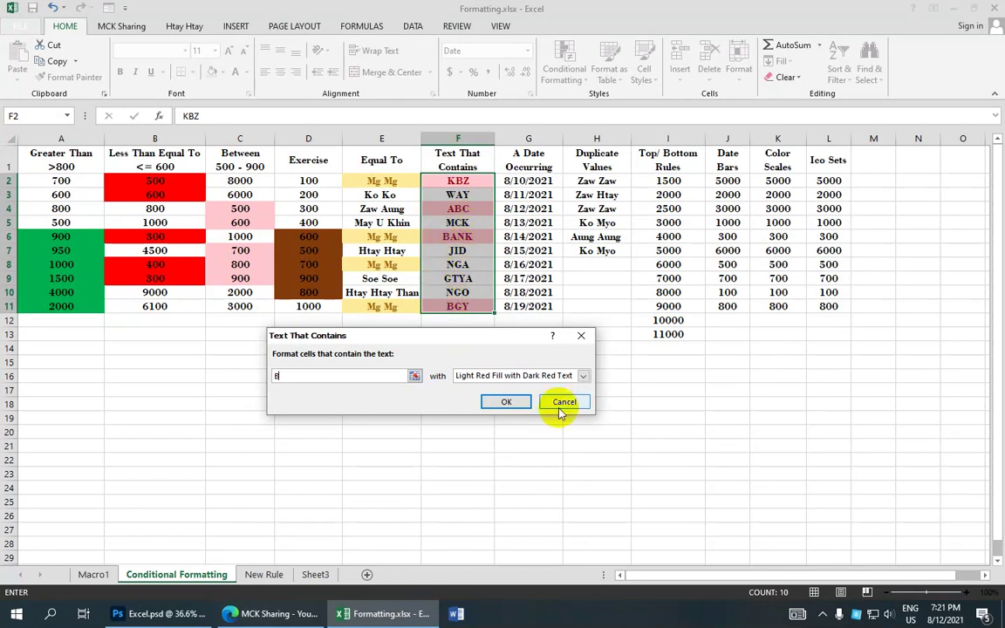
{"action": "left_click", "coordinate": [583, 375]}
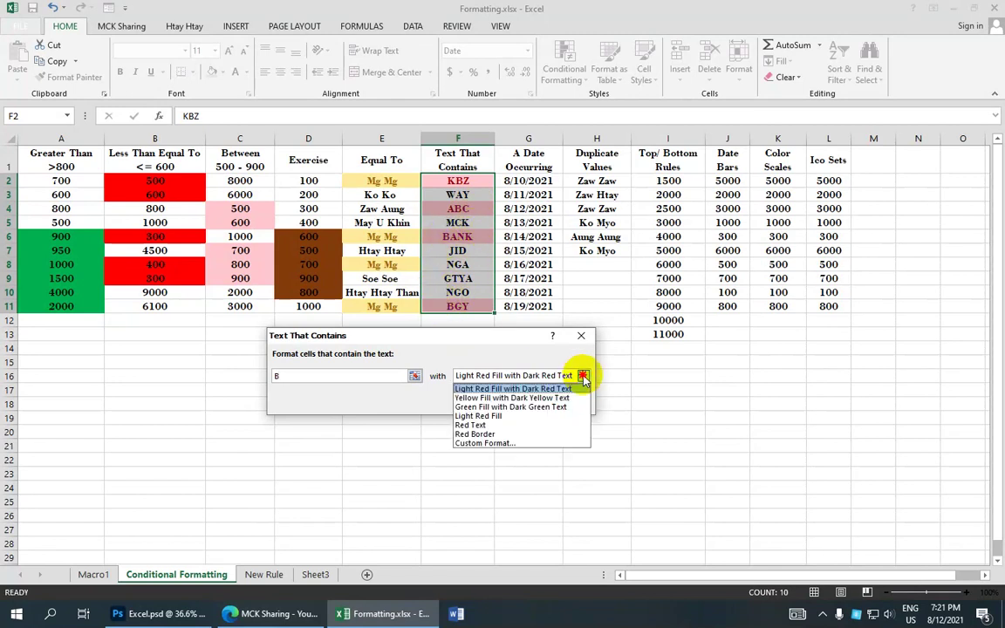
Step: Give the 'B' Text That Contains rule a custom purple fill and apply it
{"action": "left_click", "coordinate": [503, 445]}
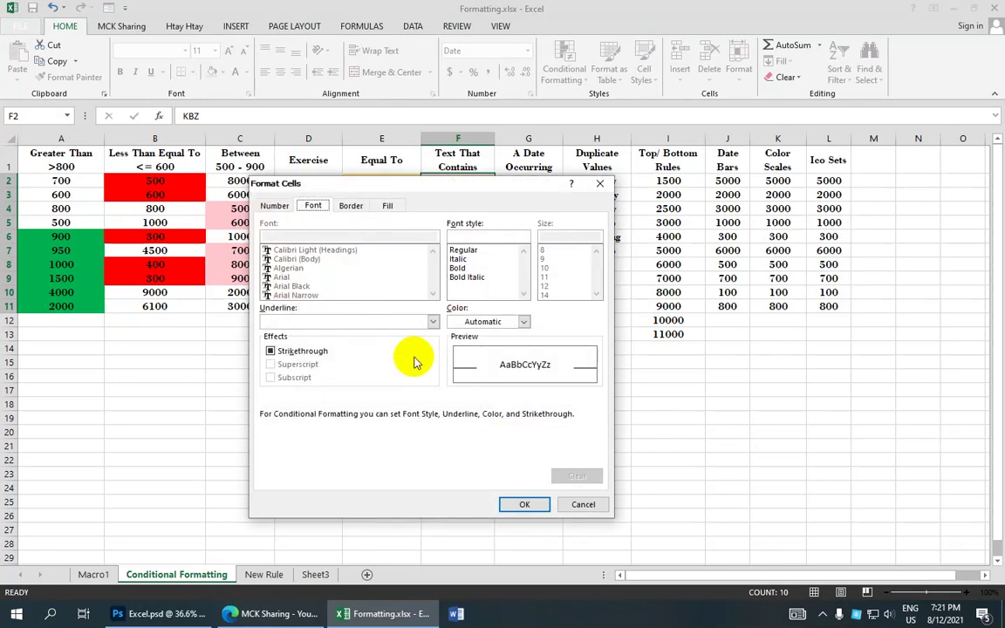
{"action": "left_click", "coordinate": [390, 208]}
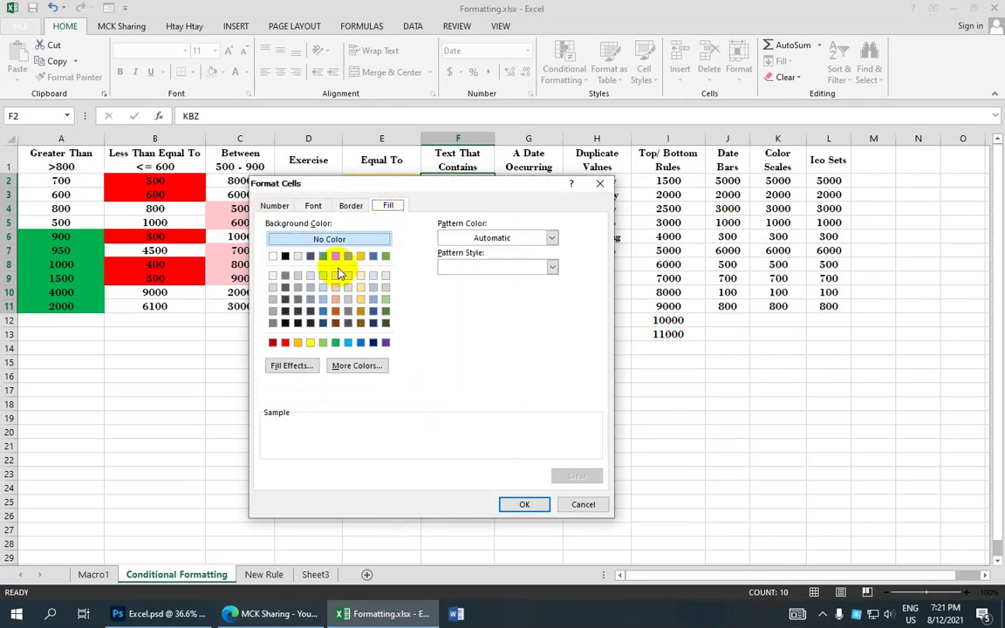
{"action": "left_click", "coordinate": [387, 343]}
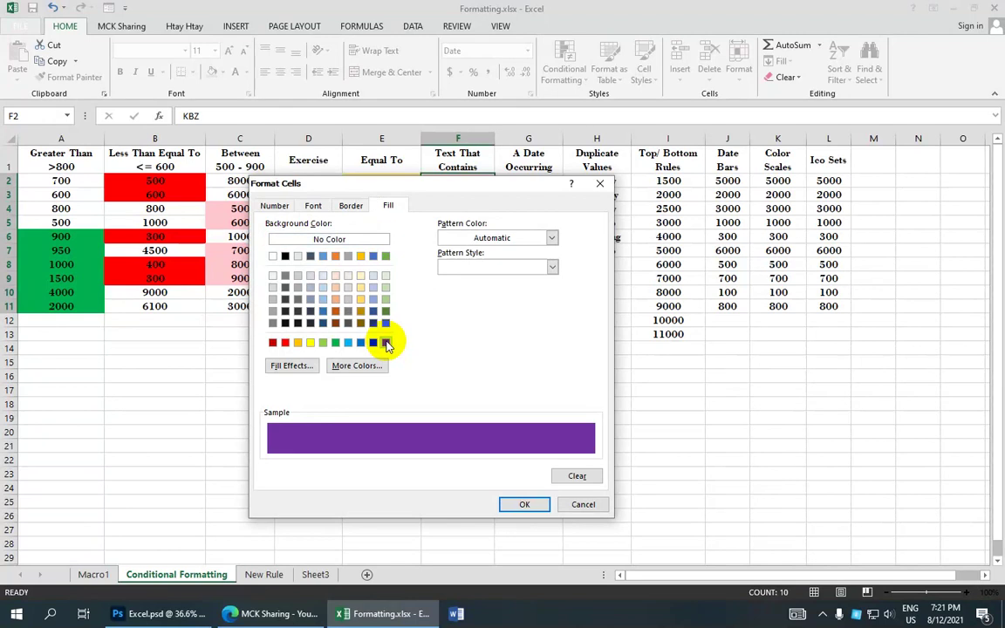
{"action": "left_click", "coordinate": [521, 506]}
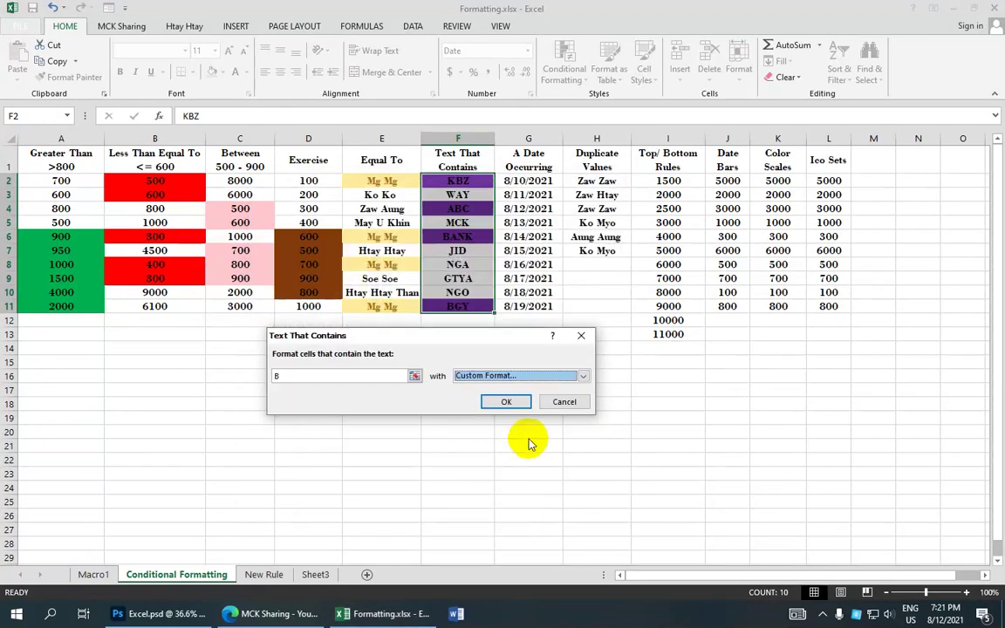
{"action": "left_click", "coordinate": [502, 401]}
Step: Check the purple-filled BANK and ABC cells in column F
{"action": "left_click", "coordinate": [464, 307]}
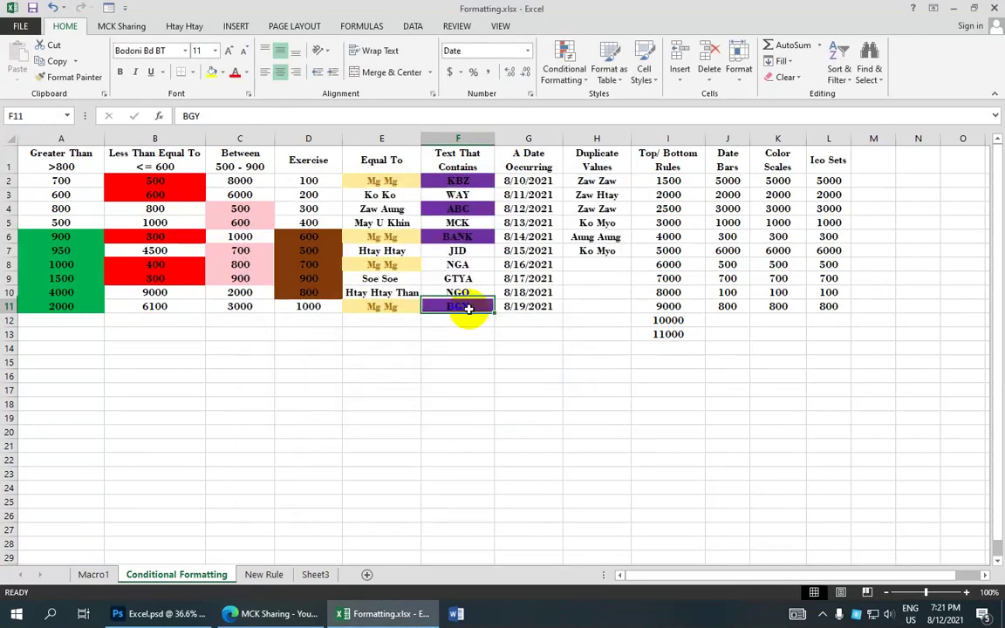
{"action": "left_click", "coordinate": [478, 237]}
{"action": "key", "text": "Up"}
{"action": "key", "text": "Up"}
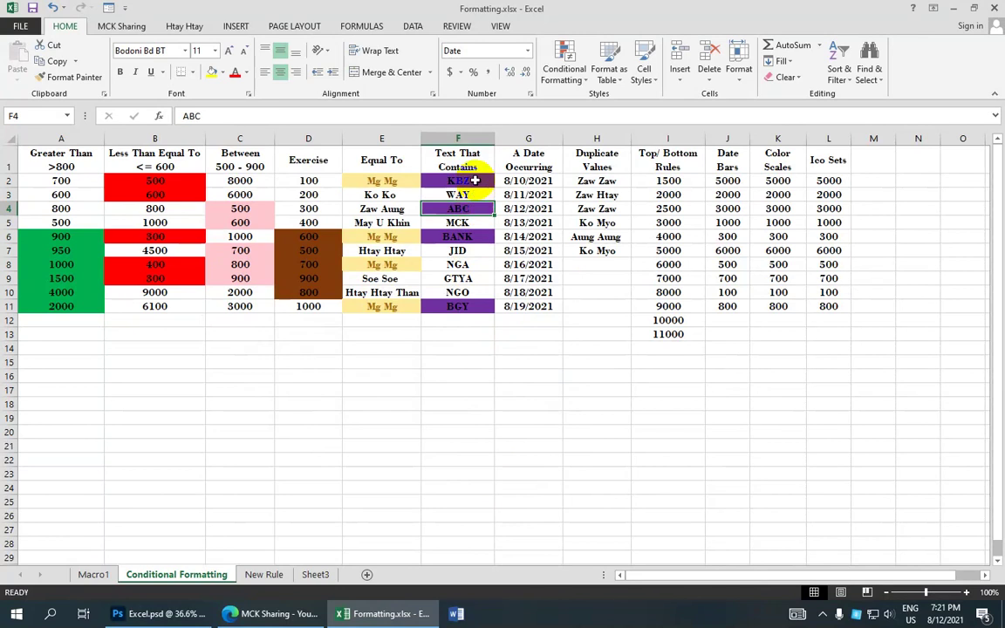
{"action": "key", "text": "Up"}
{"action": "key", "text": "Up"}
{"action": "left_click", "coordinate": [478, 214]}
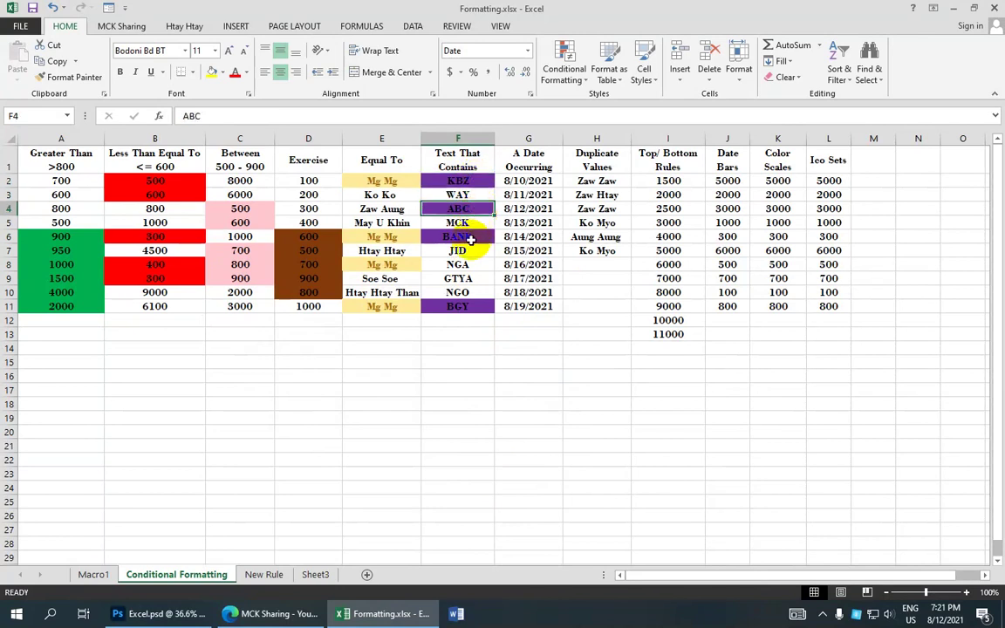
{"action": "left_click", "coordinate": [468, 237]}
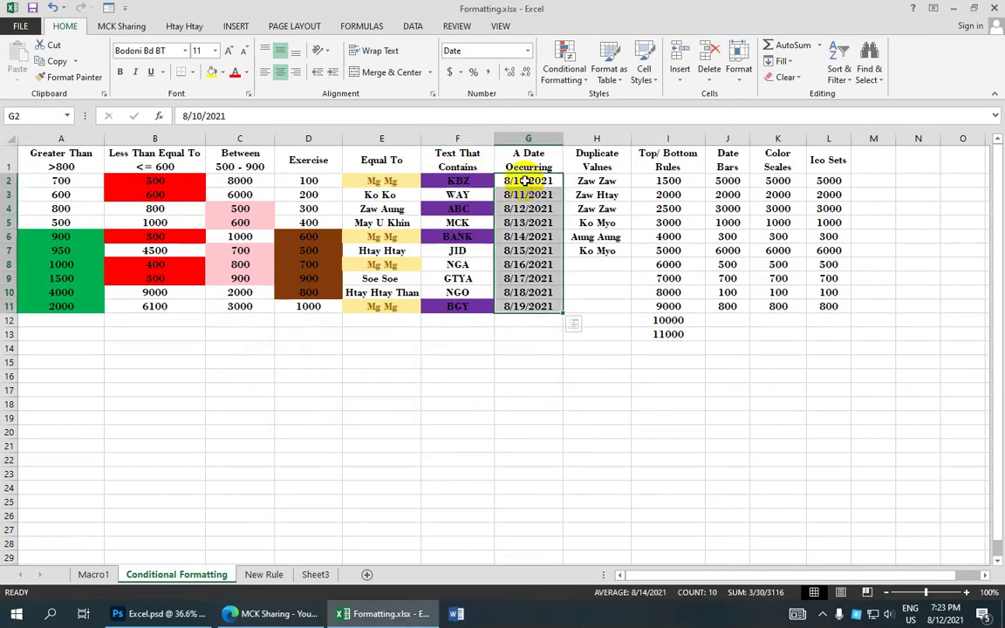
Step: Create an A Date Occurring rule on G2:G11, trying Next week before settling on Today
{"action": "left_click", "coordinate": [523, 181]}
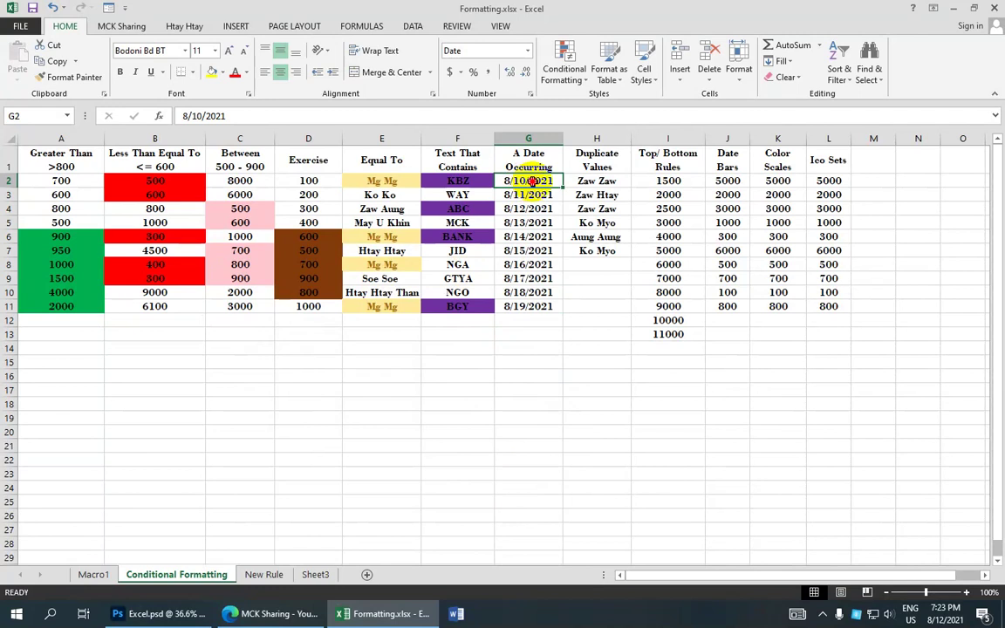
{"action": "left_click_drag", "start_coordinate": [532, 181], "coordinate": [530, 306]}
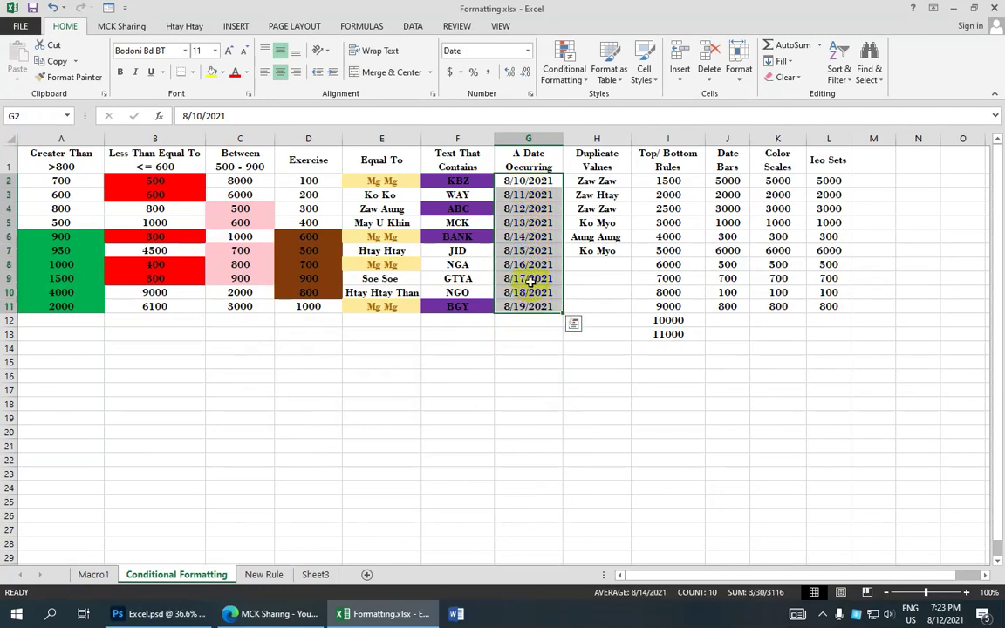
{"action": "left_click", "coordinate": [578, 80]}
{"action": "mouse_move", "coordinate": [611, 102]}
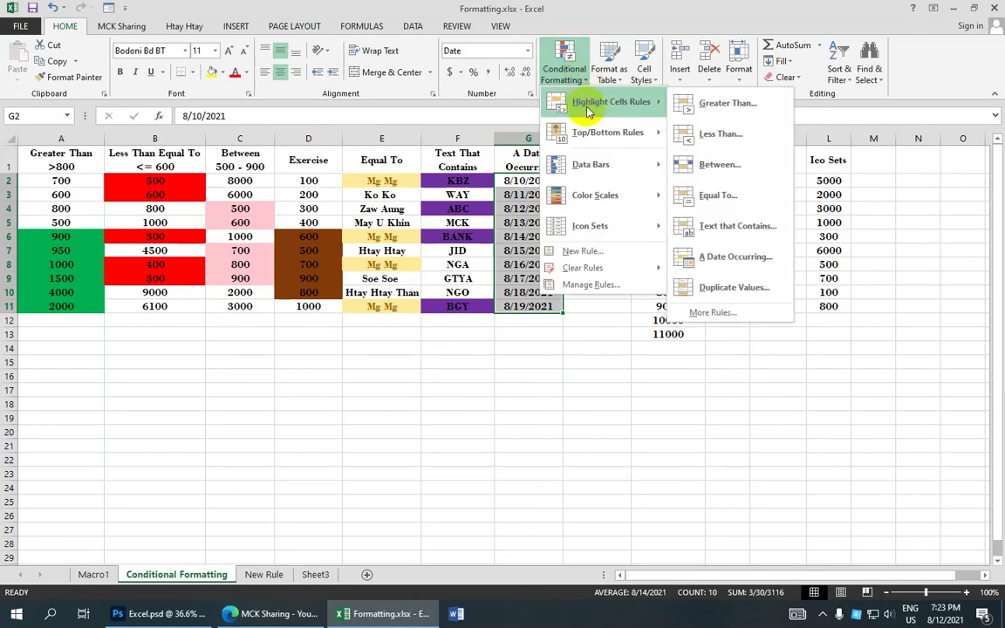
{"action": "left_click", "coordinate": [733, 256]}
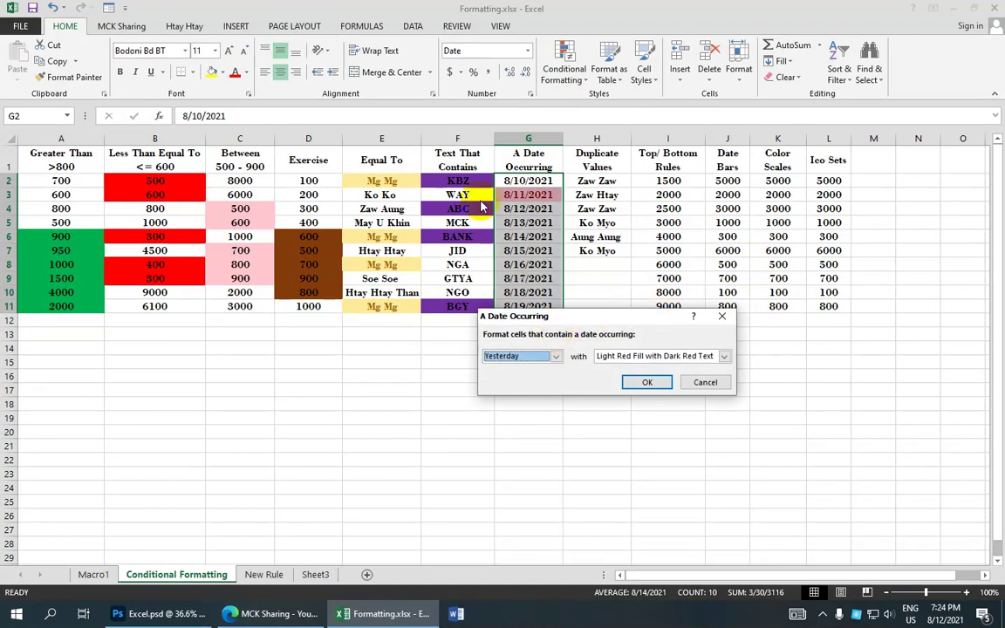
{"action": "left_click", "coordinate": [555, 356]}
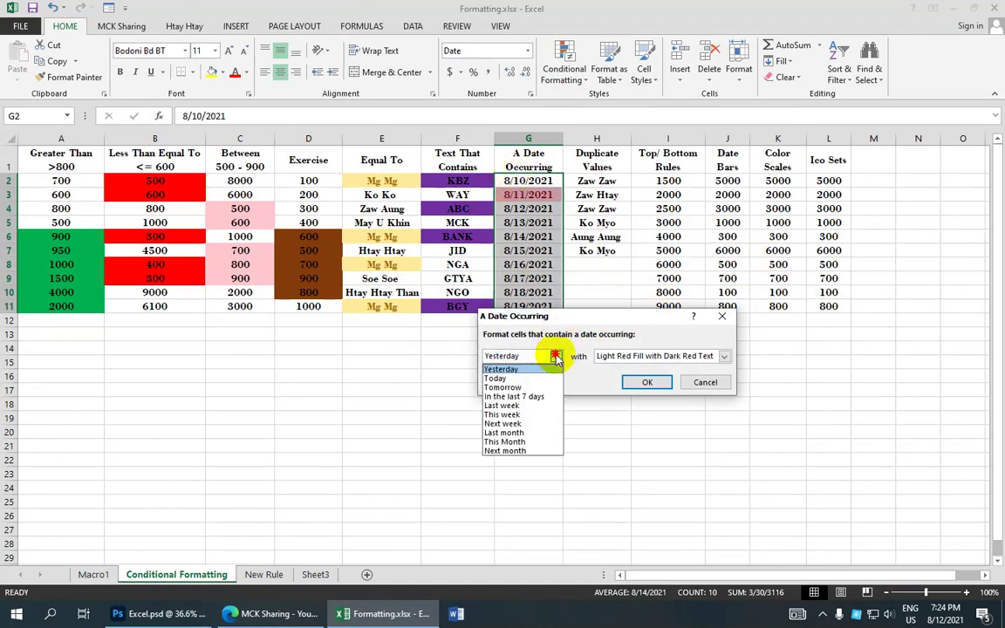
{"action": "left_click", "coordinate": [539, 378]}
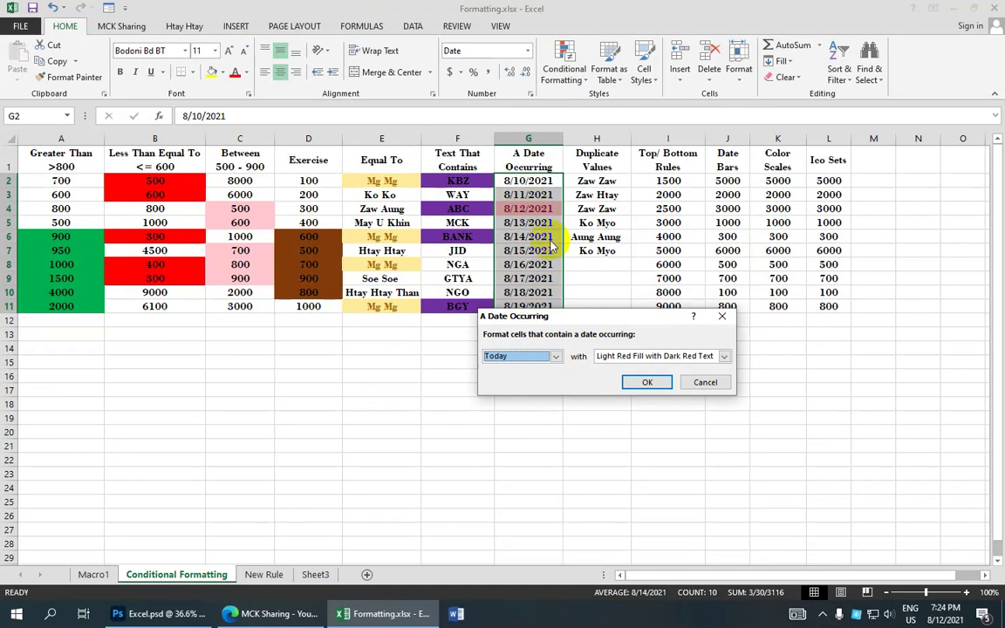
{"action": "left_click", "coordinate": [556, 356]}
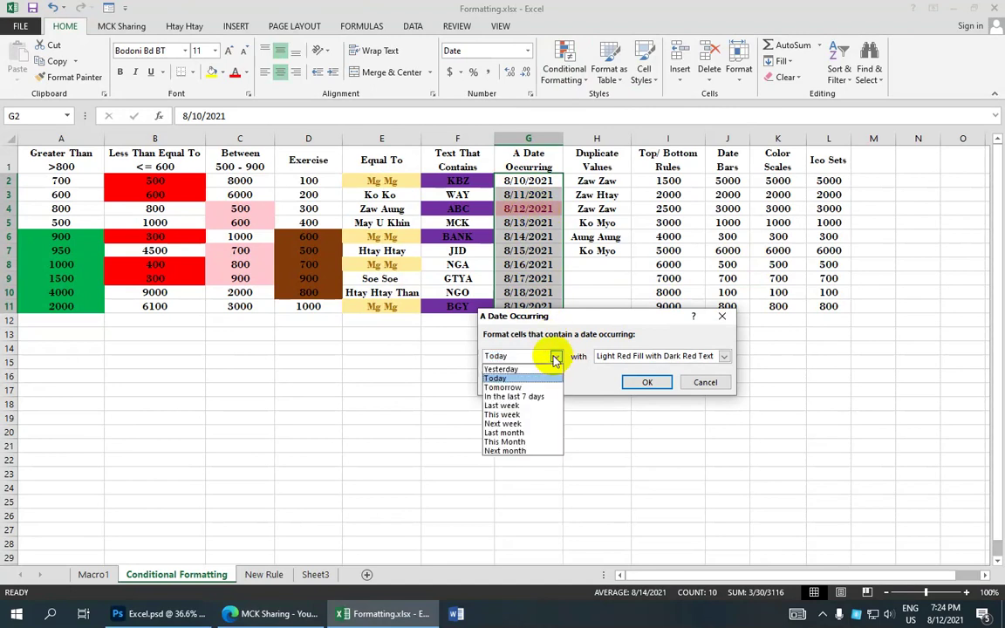
{"action": "left_click", "coordinate": [523, 424]}
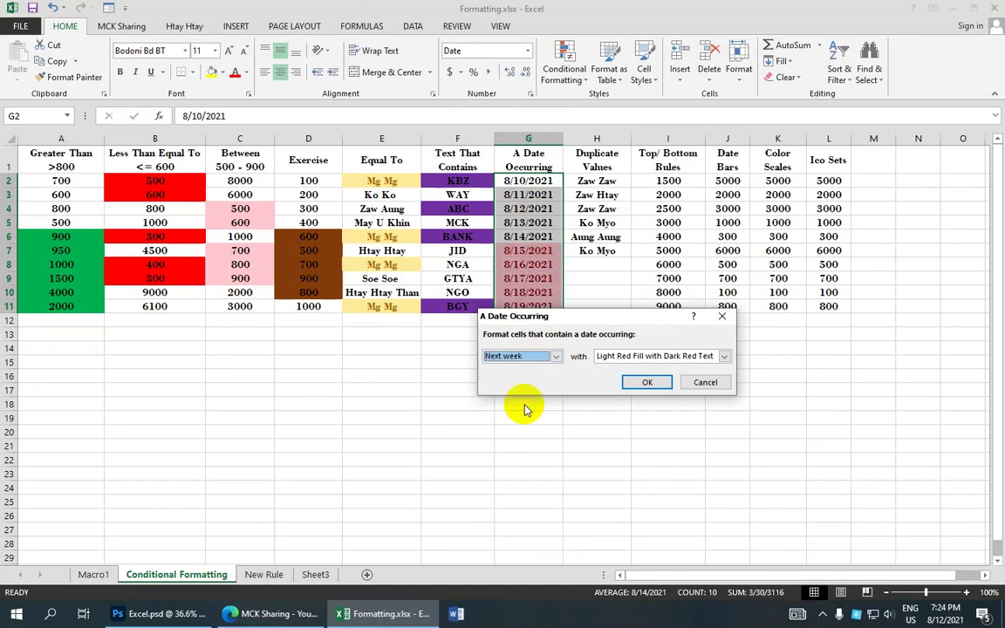
{"action": "left_click_drag", "start_coordinate": [583, 316], "coordinate": [547, 350]}
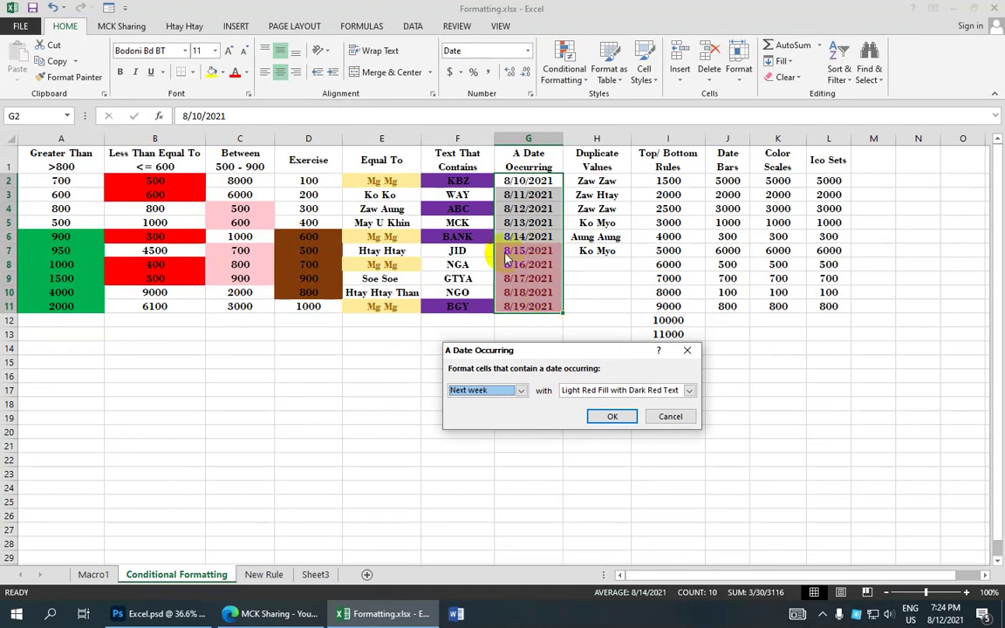
{"action": "left_click", "coordinate": [521, 391]}
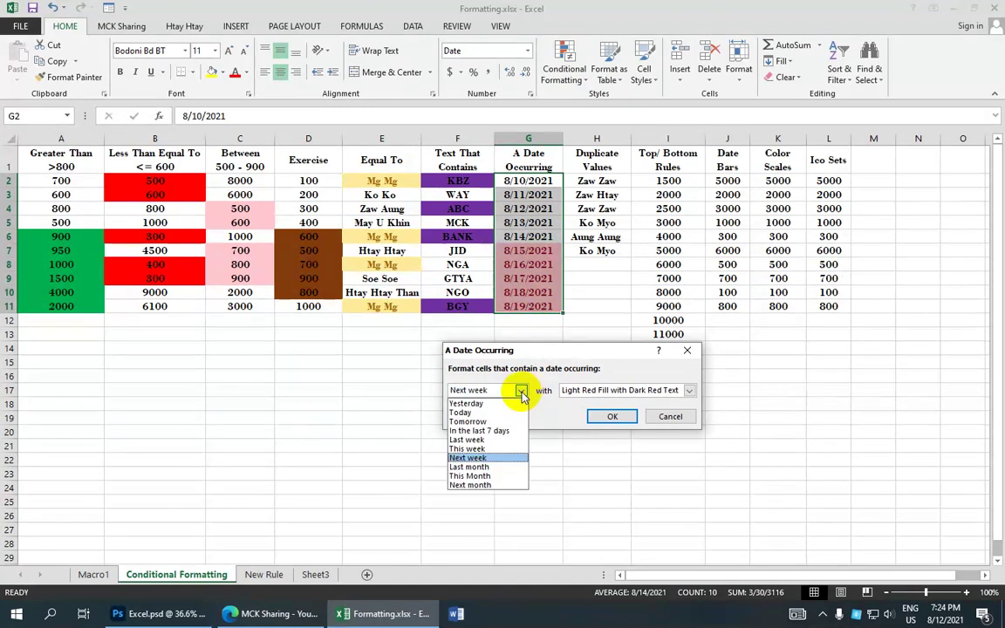
{"action": "left_click", "coordinate": [475, 413]}
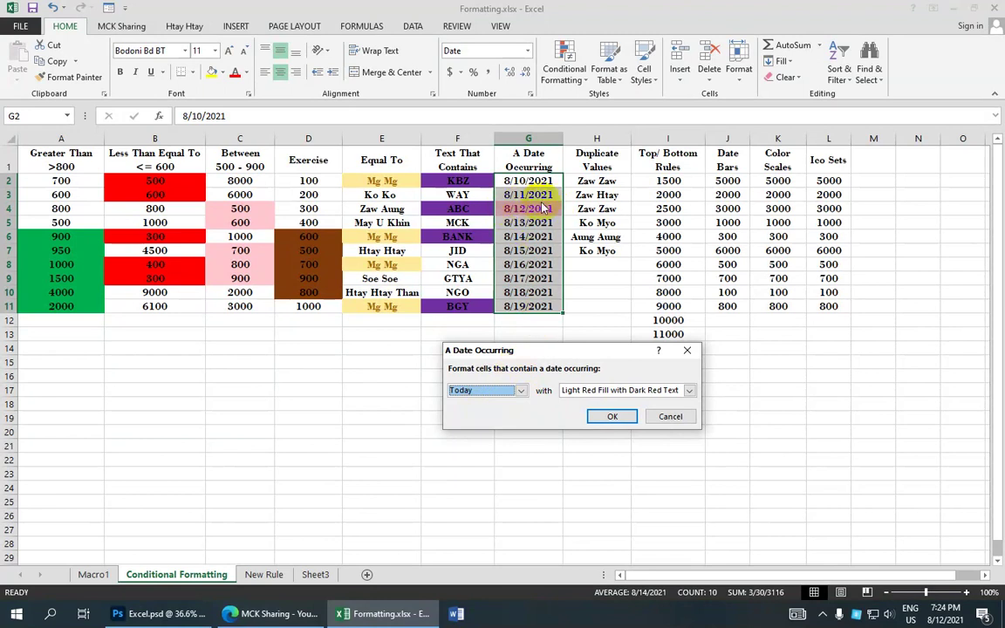
Step: Set the Today rule's custom format to a navy fill chosen under More Colors
{"action": "left_click", "coordinate": [689, 390]}
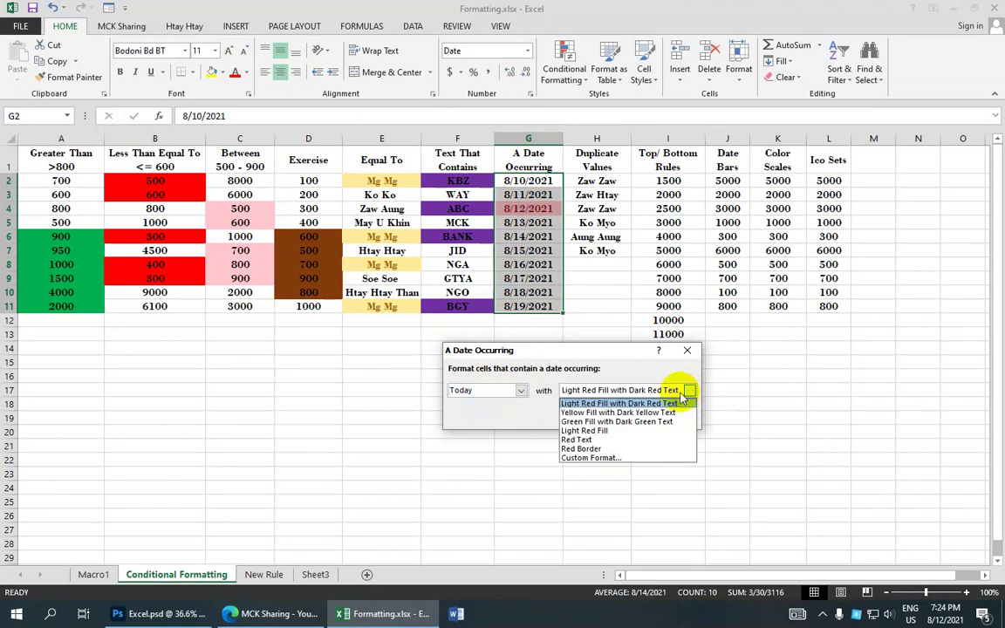
{"action": "left_click", "coordinate": [600, 459]}
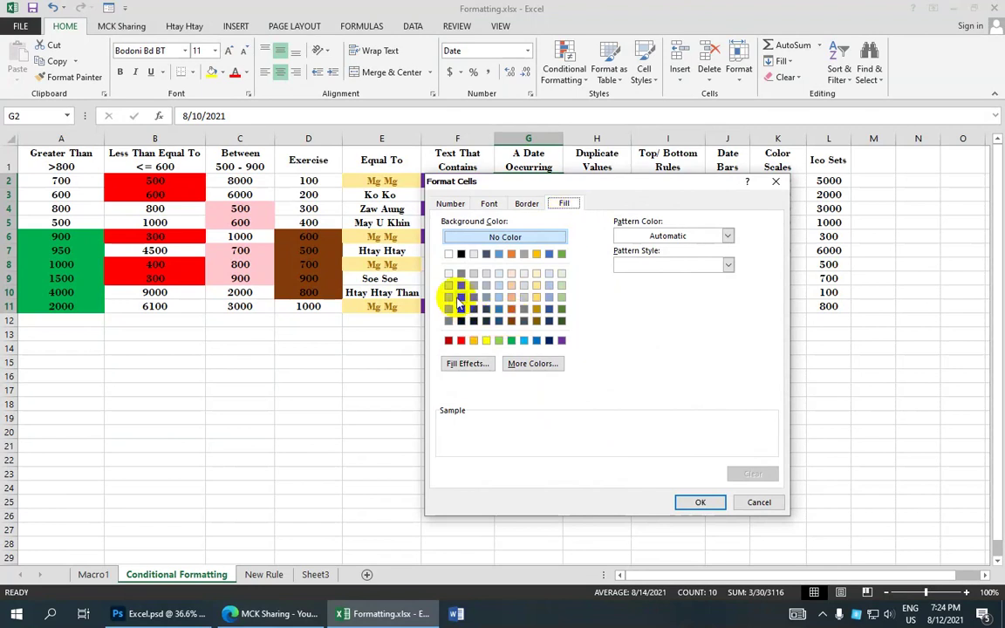
{"action": "left_click", "coordinate": [561, 321]}
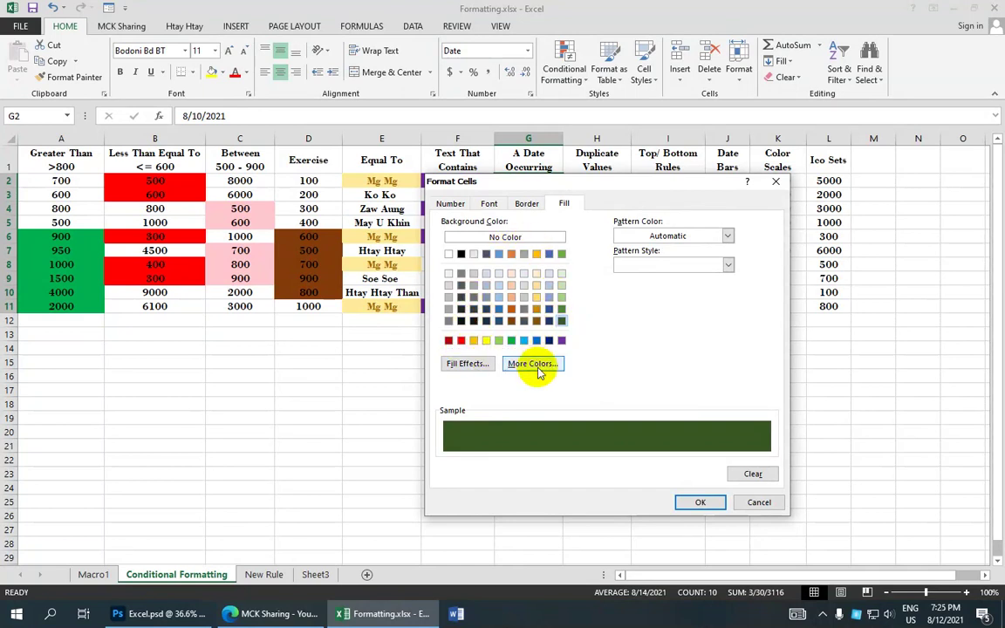
{"action": "left_click", "coordinate": [538, 368]}
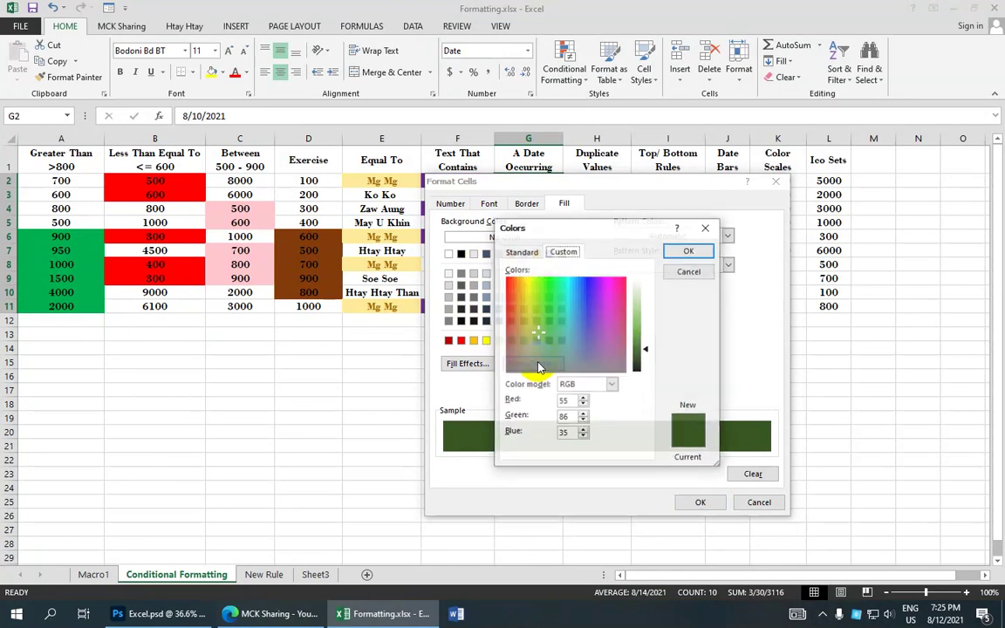
{"action": "left_click", "coordinate": [577, 310]}
{"action": "left_click_drag", "start_coordinate": [586, 308], "coordinate": [591, 276]}
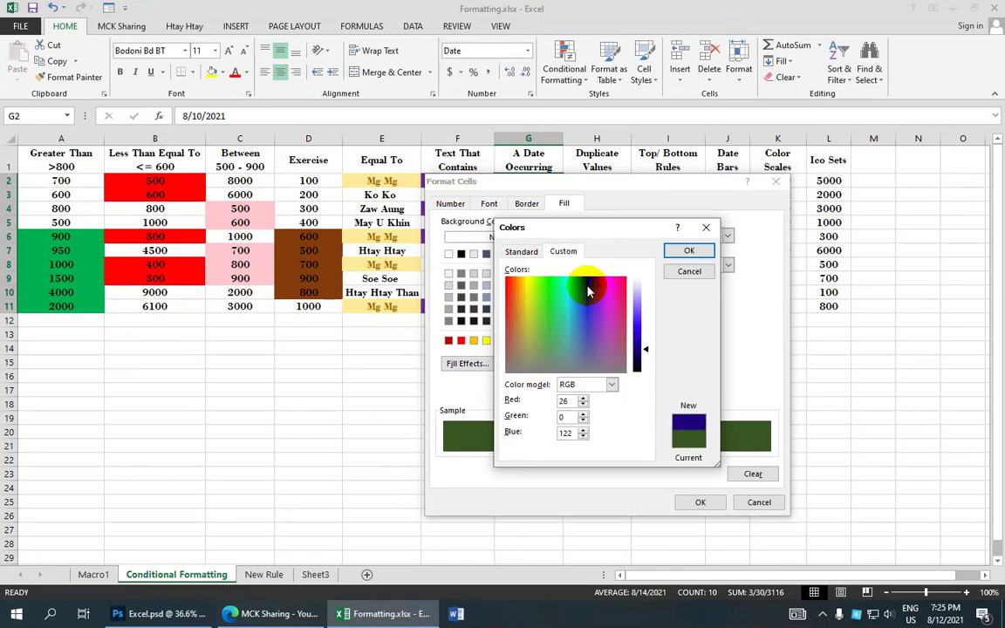
{"action": "left_click", "coordinate": [590, 295]}
{"action": "left_click", "coordinate": [675, 251]}
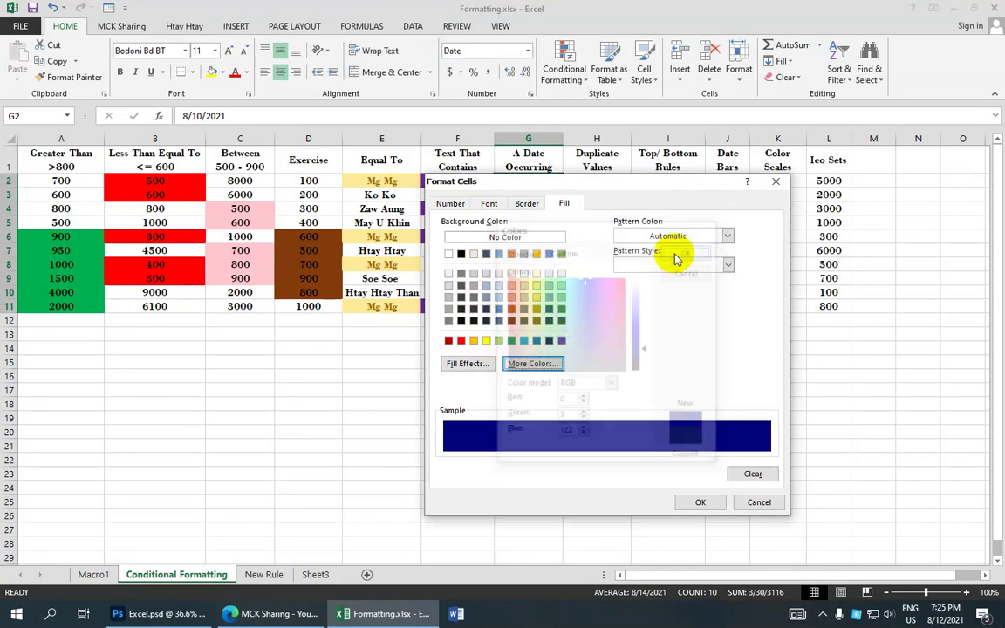
{"action": "left_click", "coordinate": [701, 503]}
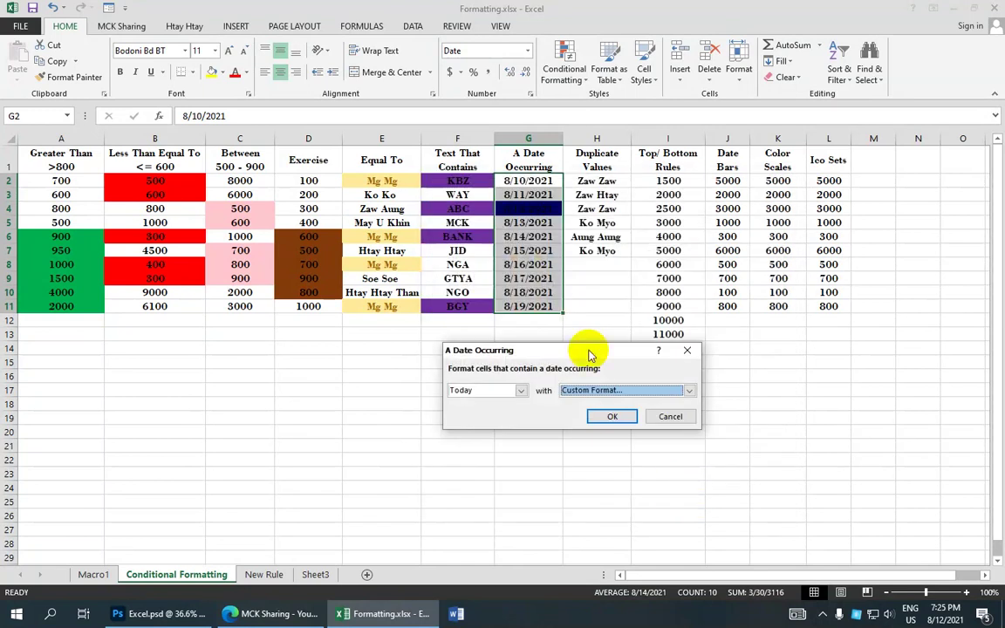
Step: Apply the navy Today rule, check the 8/12/2021 cell, and minimize Excel
{"action": "left_click", "coordinate": [602, 416]}
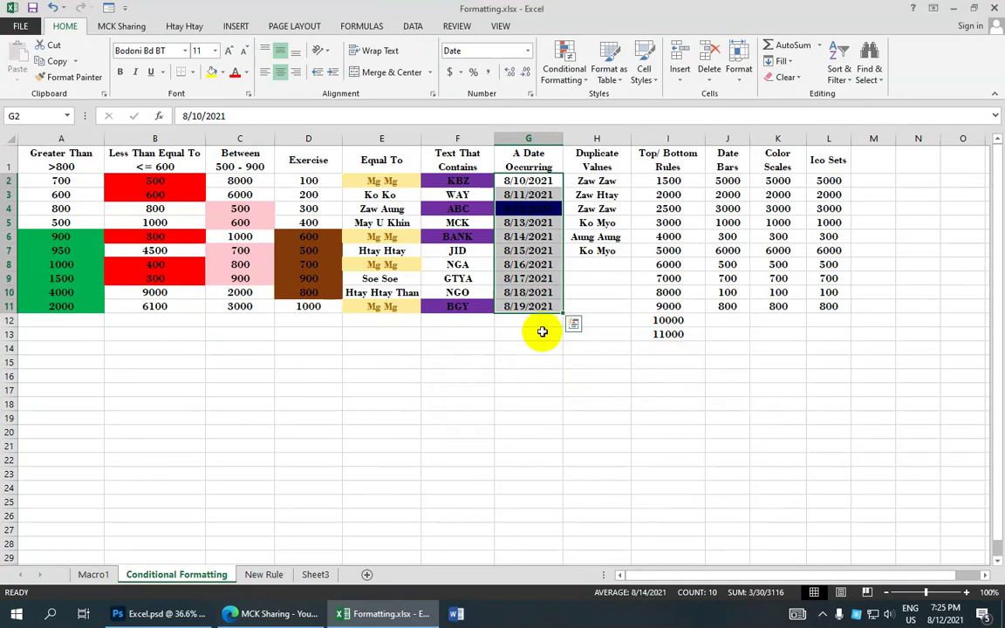
{"action": "left_click", "coordinate": [549, 211]}
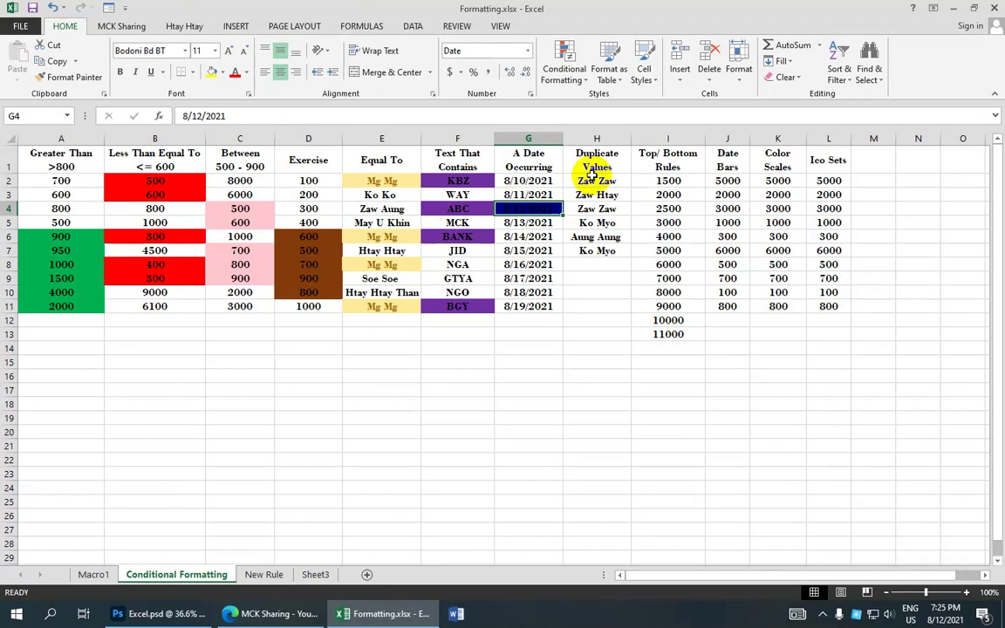
{"action": "left_click", "coordinate": [955, 10]}
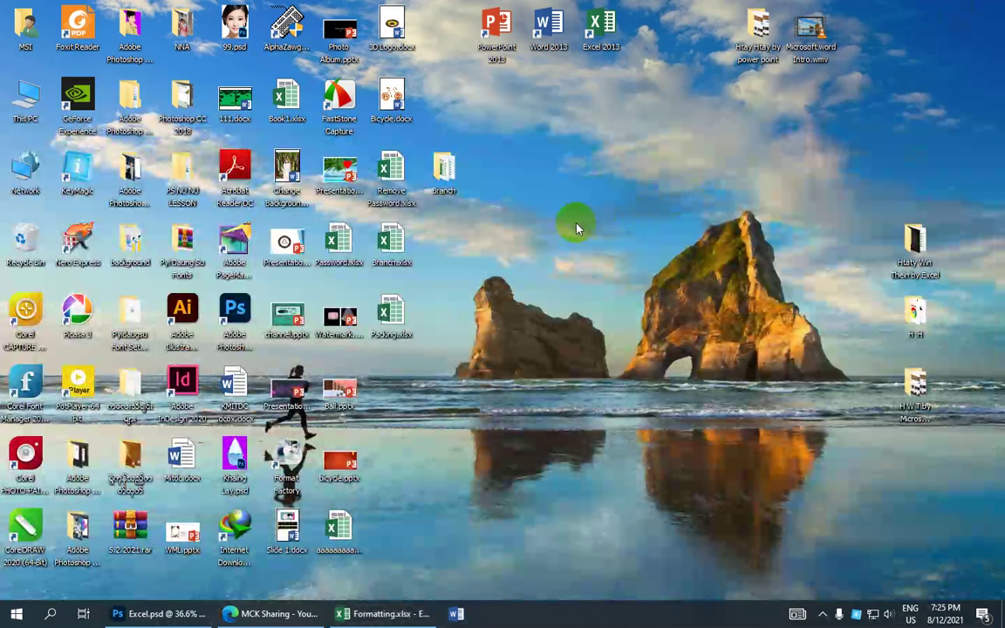